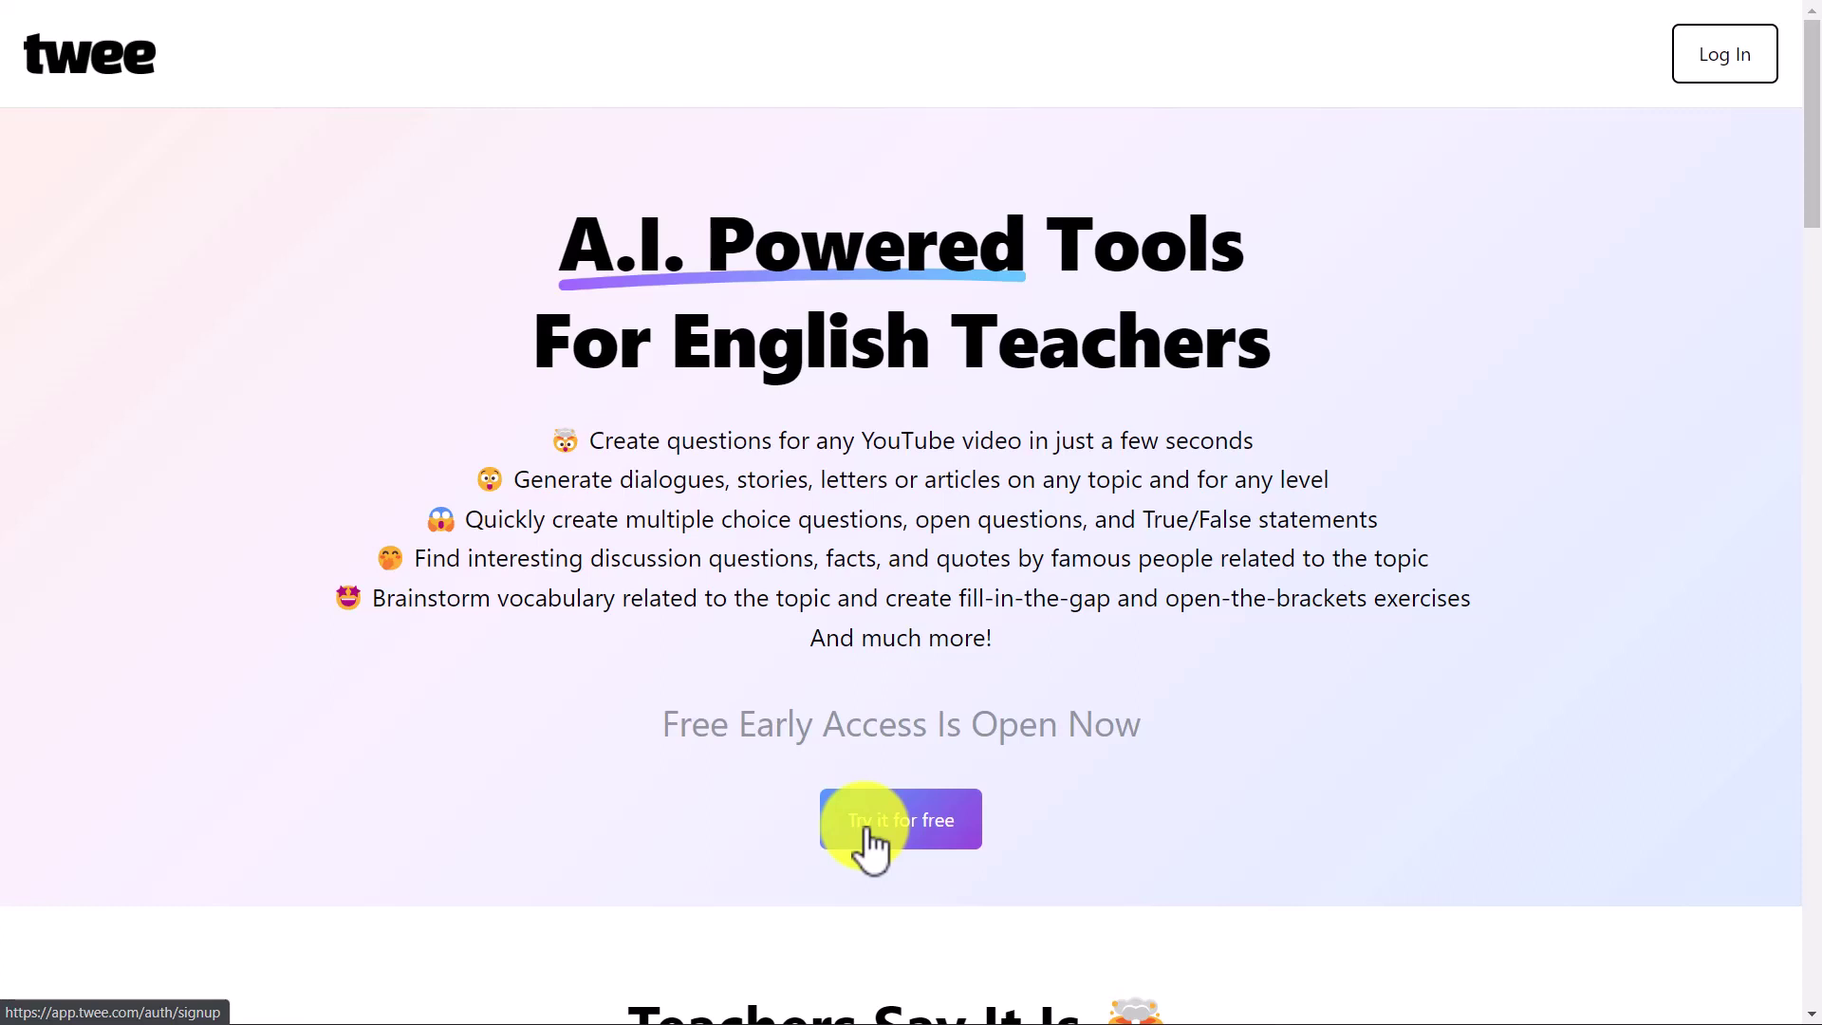
# Log in to Twee, and copy the URL of the YouTube video "Asking for Help Shopping ESL Conversation"
pyautogui.click(1716, 76)
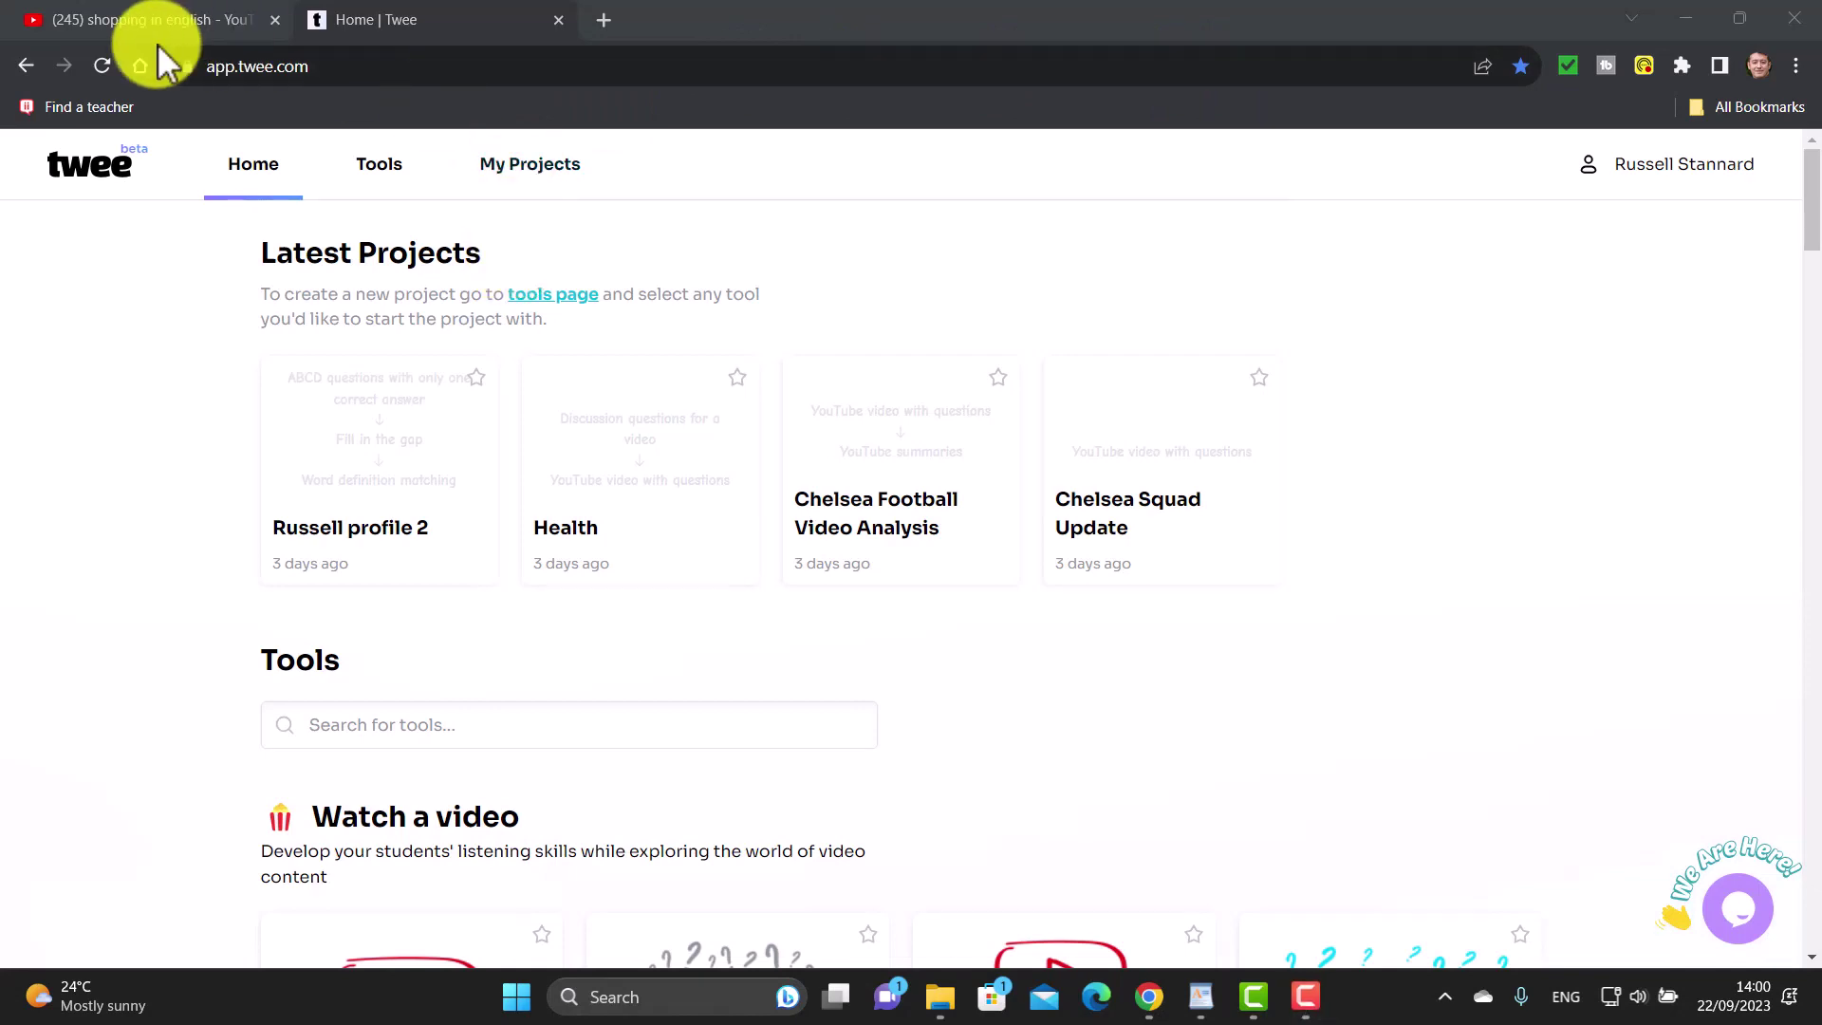
pyautogui.click(129, 23)
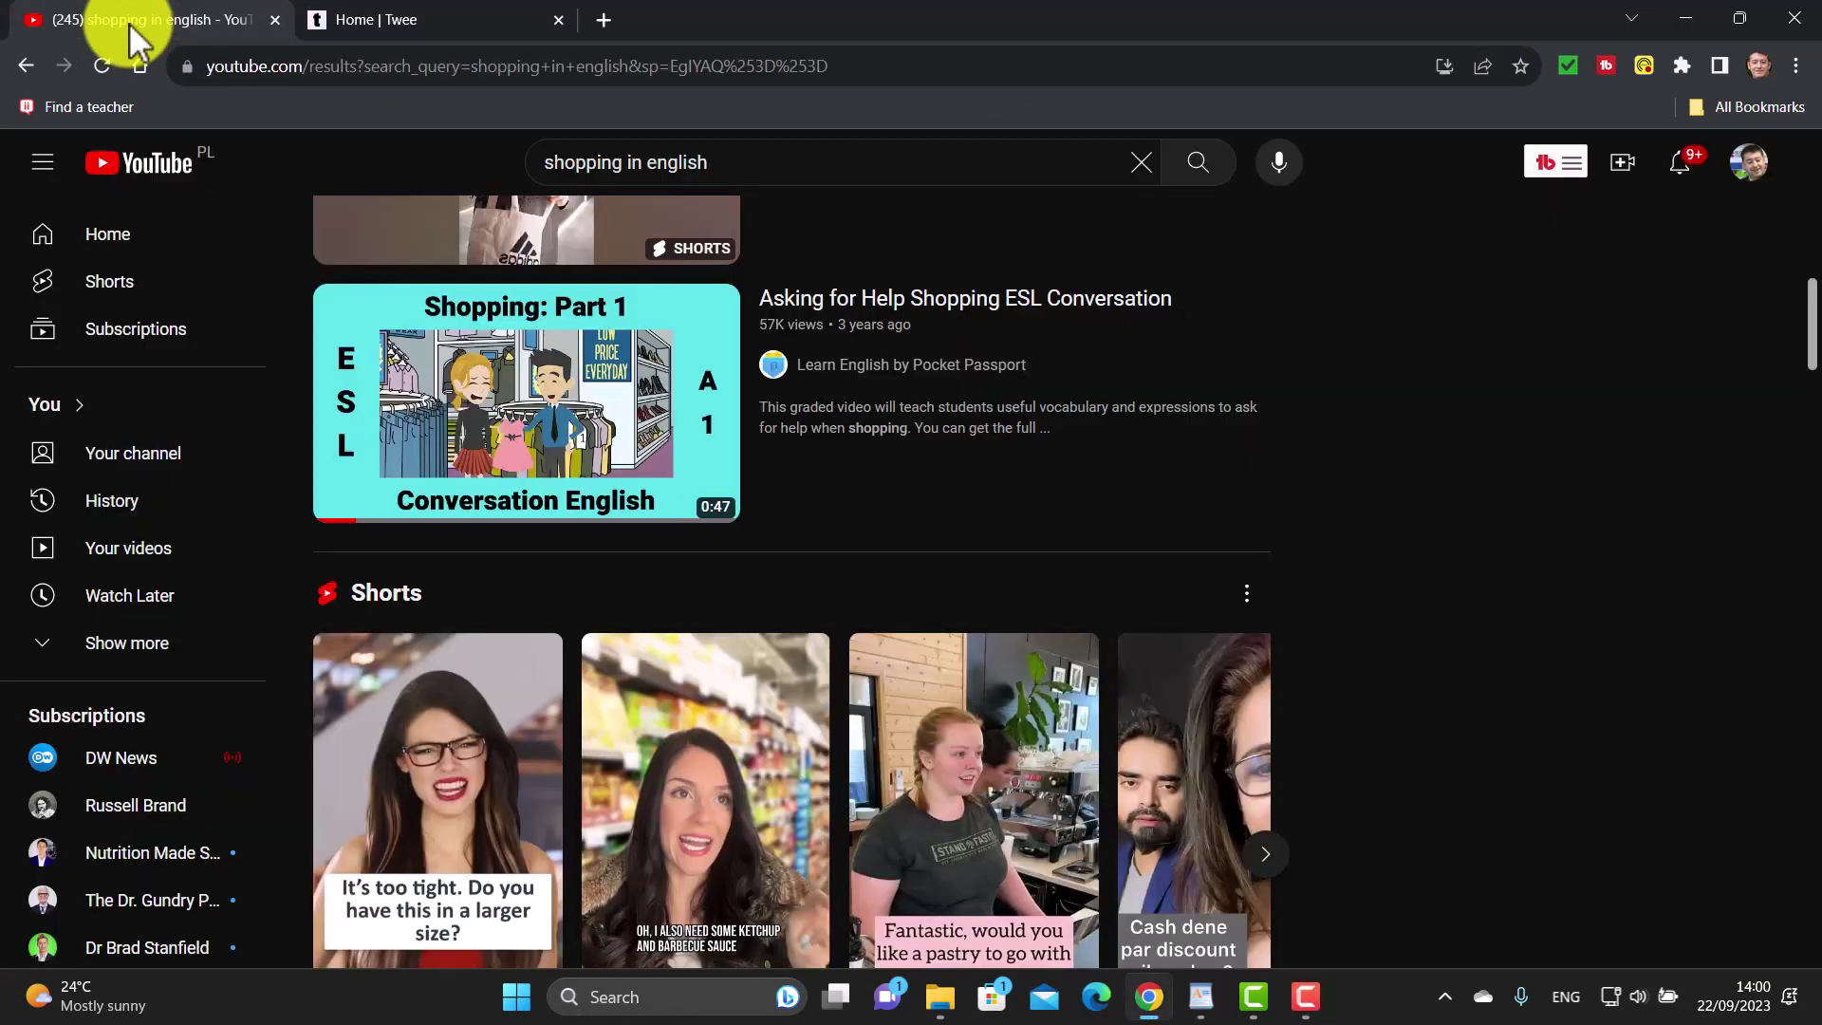
pyautogui.click(603, 391)
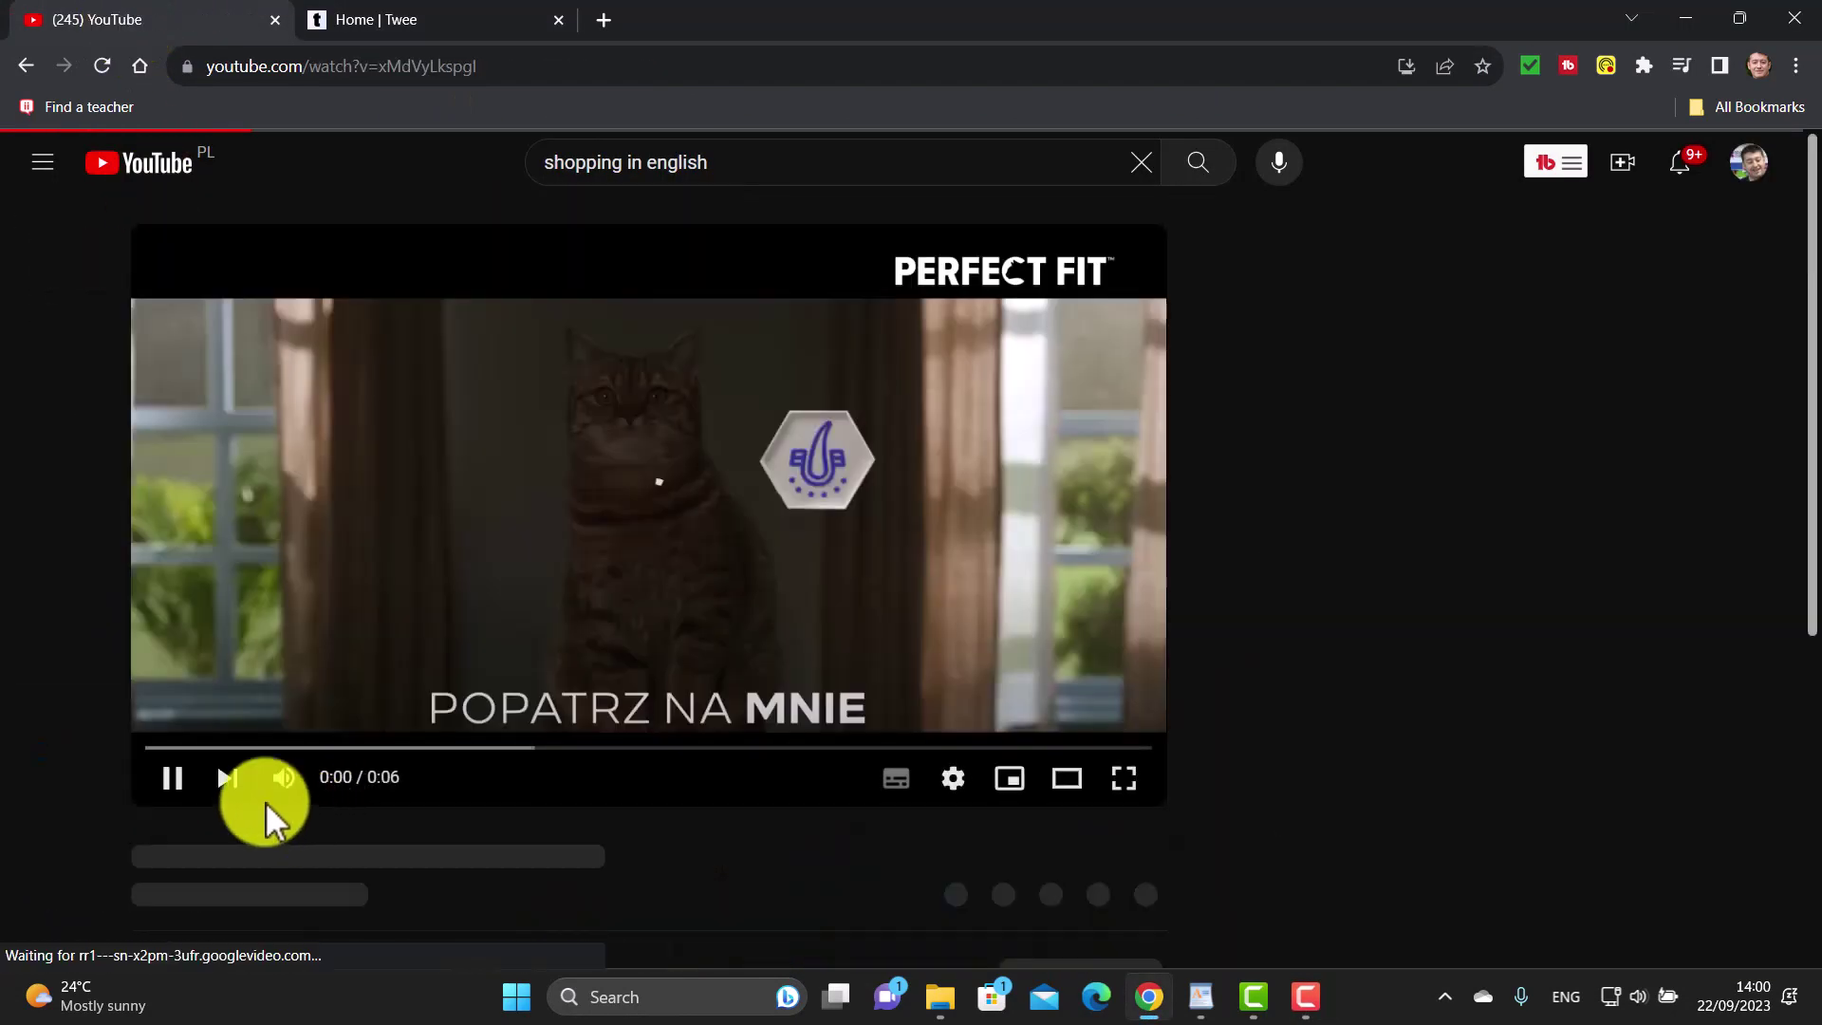
pyautogui.click(171, 777)
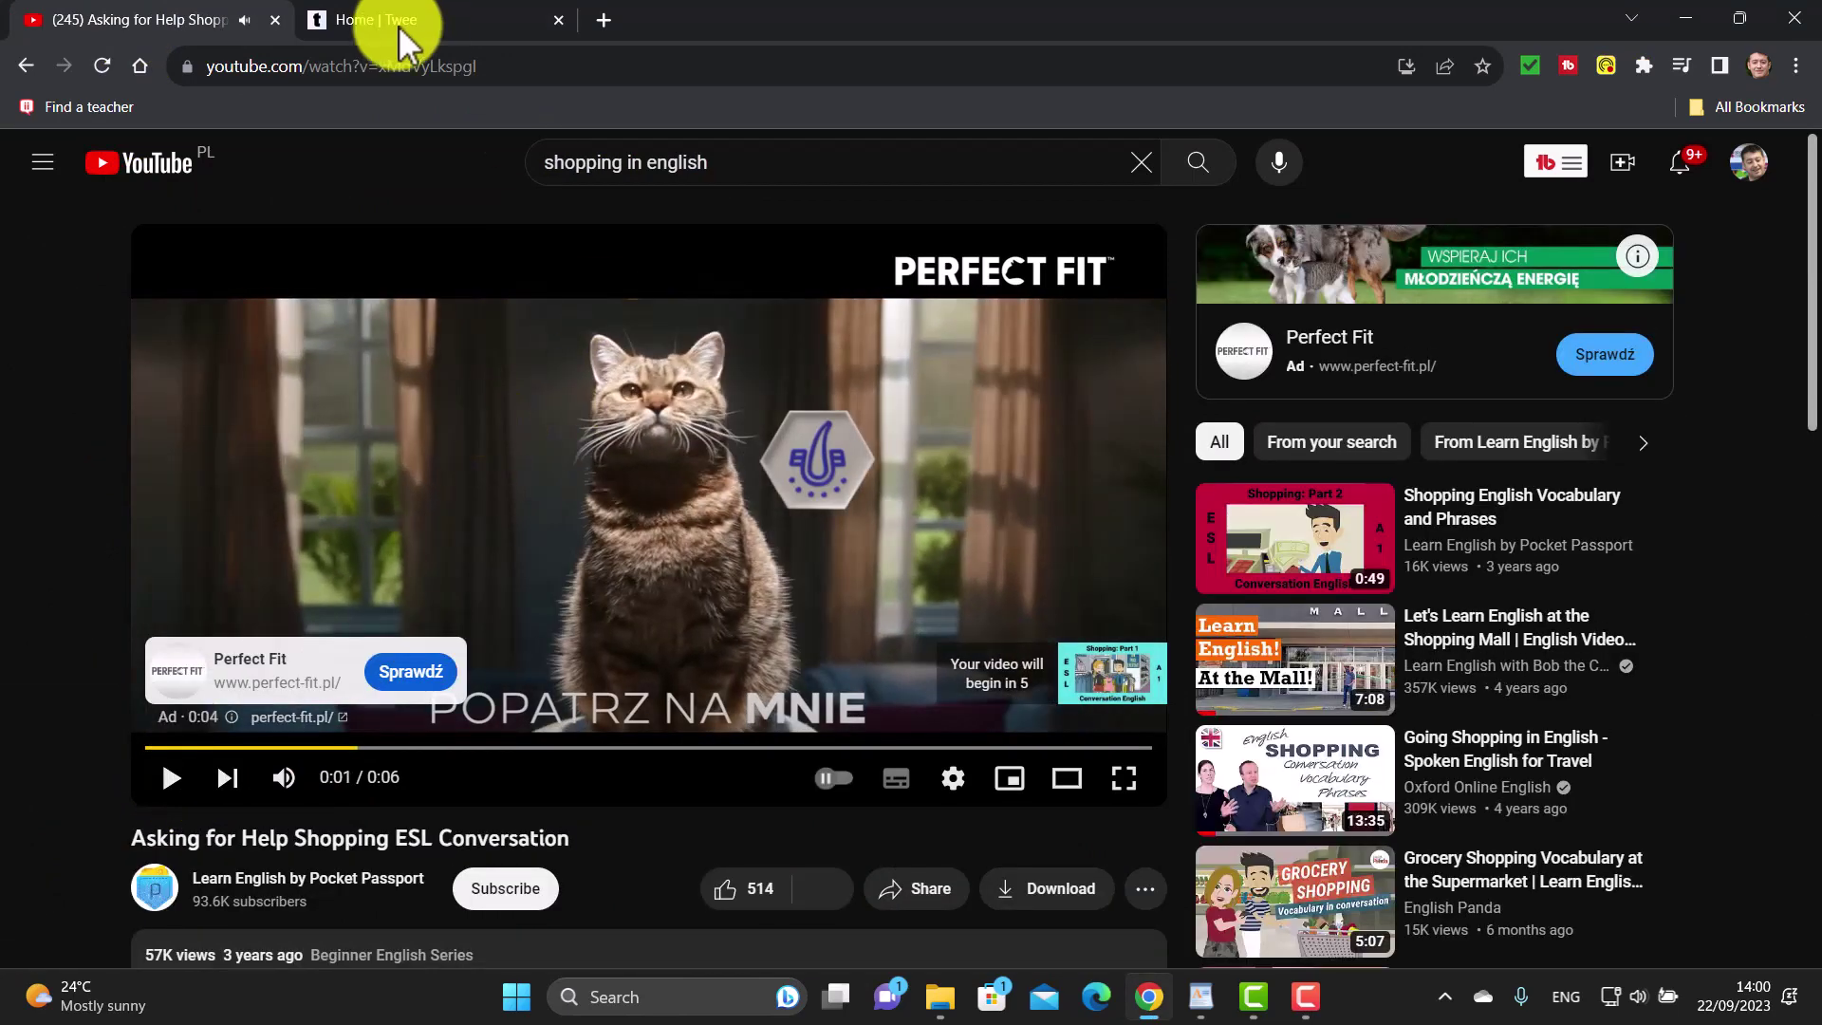
pyautogui.click(427, 69)
pyautogui.rightClick(430, 70)
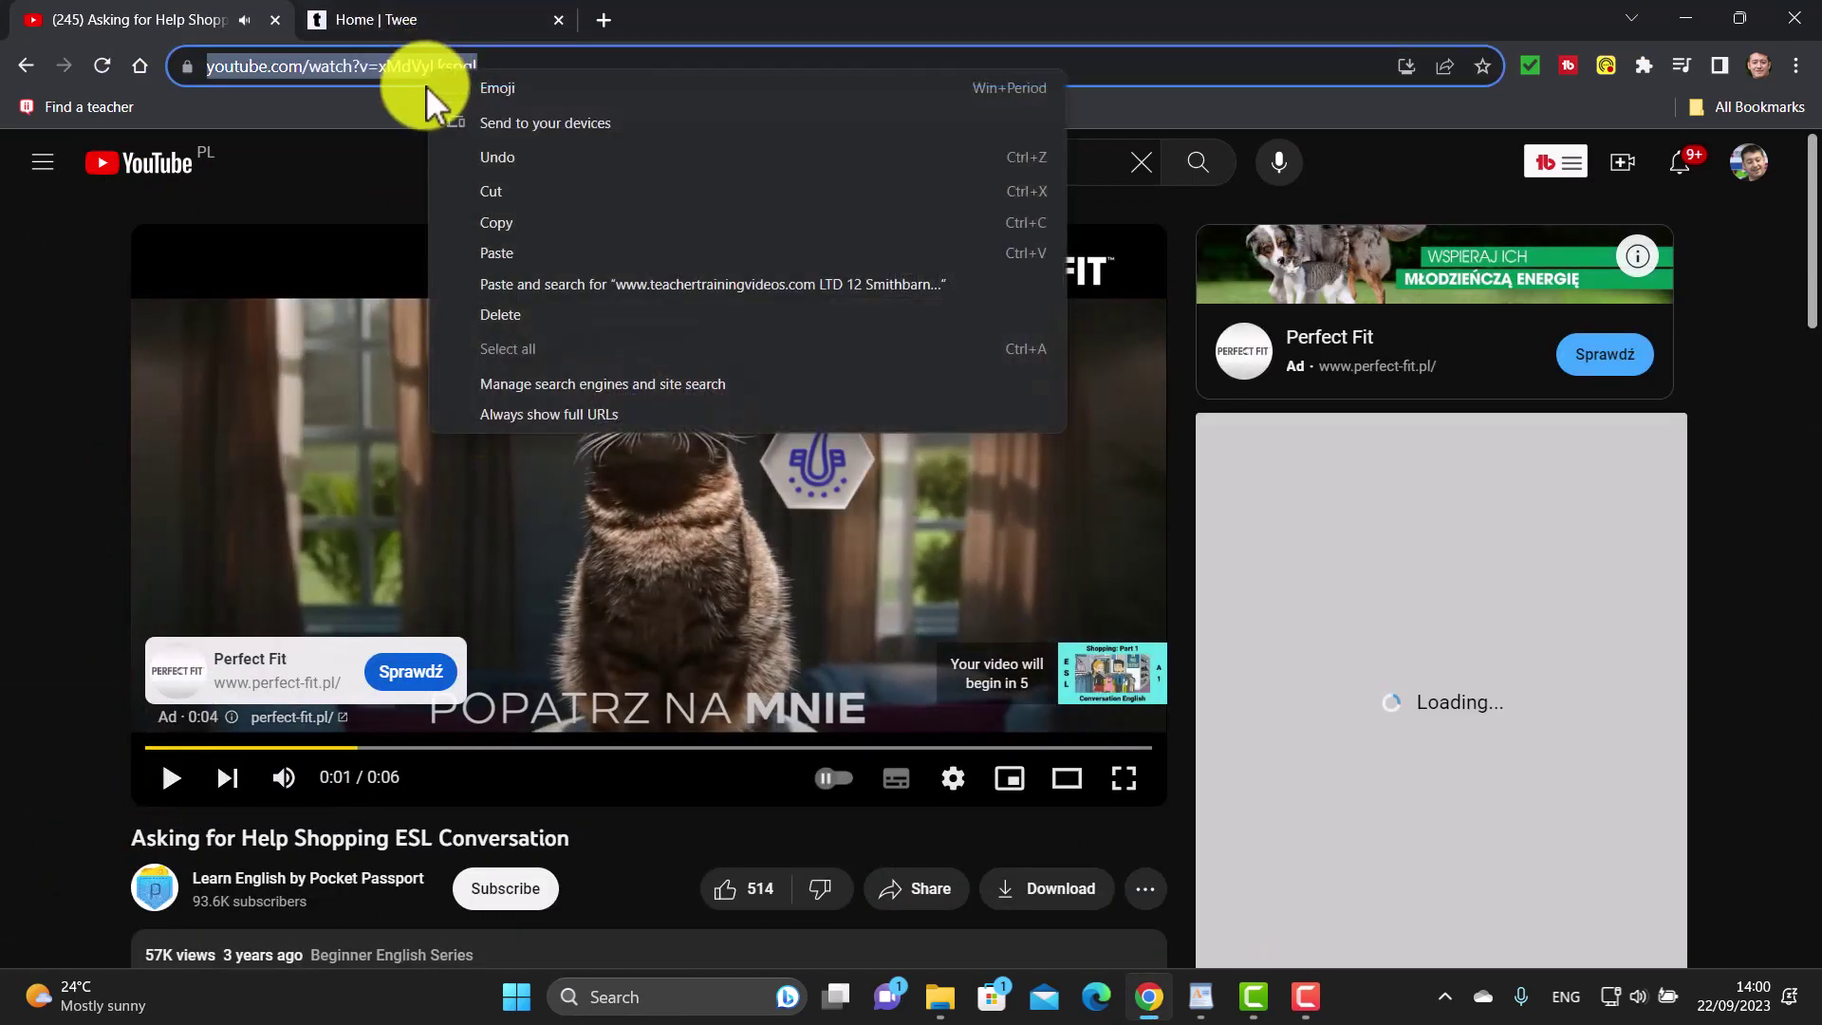
pyautogui.click(503, 227)
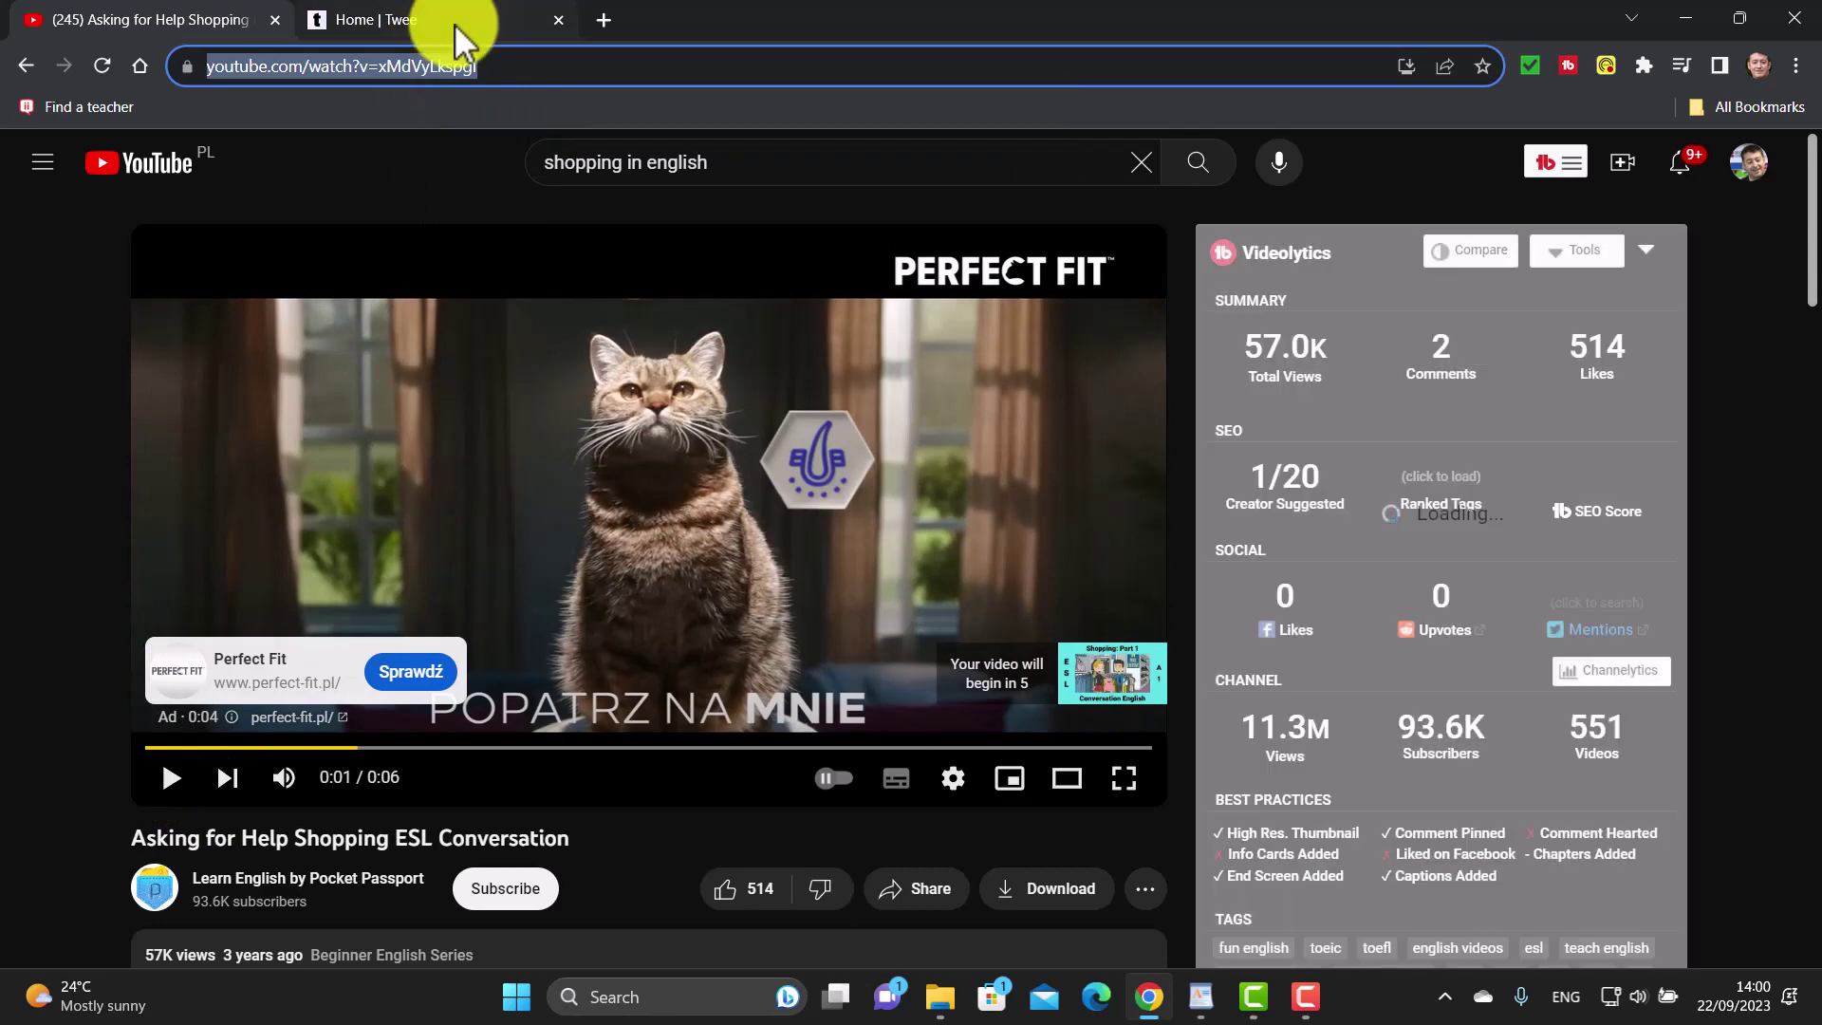
# In Twee, start the "Create questions for a YouTube video" tool and paste the copied video link as its URL
pyautogui.click(454, 23)
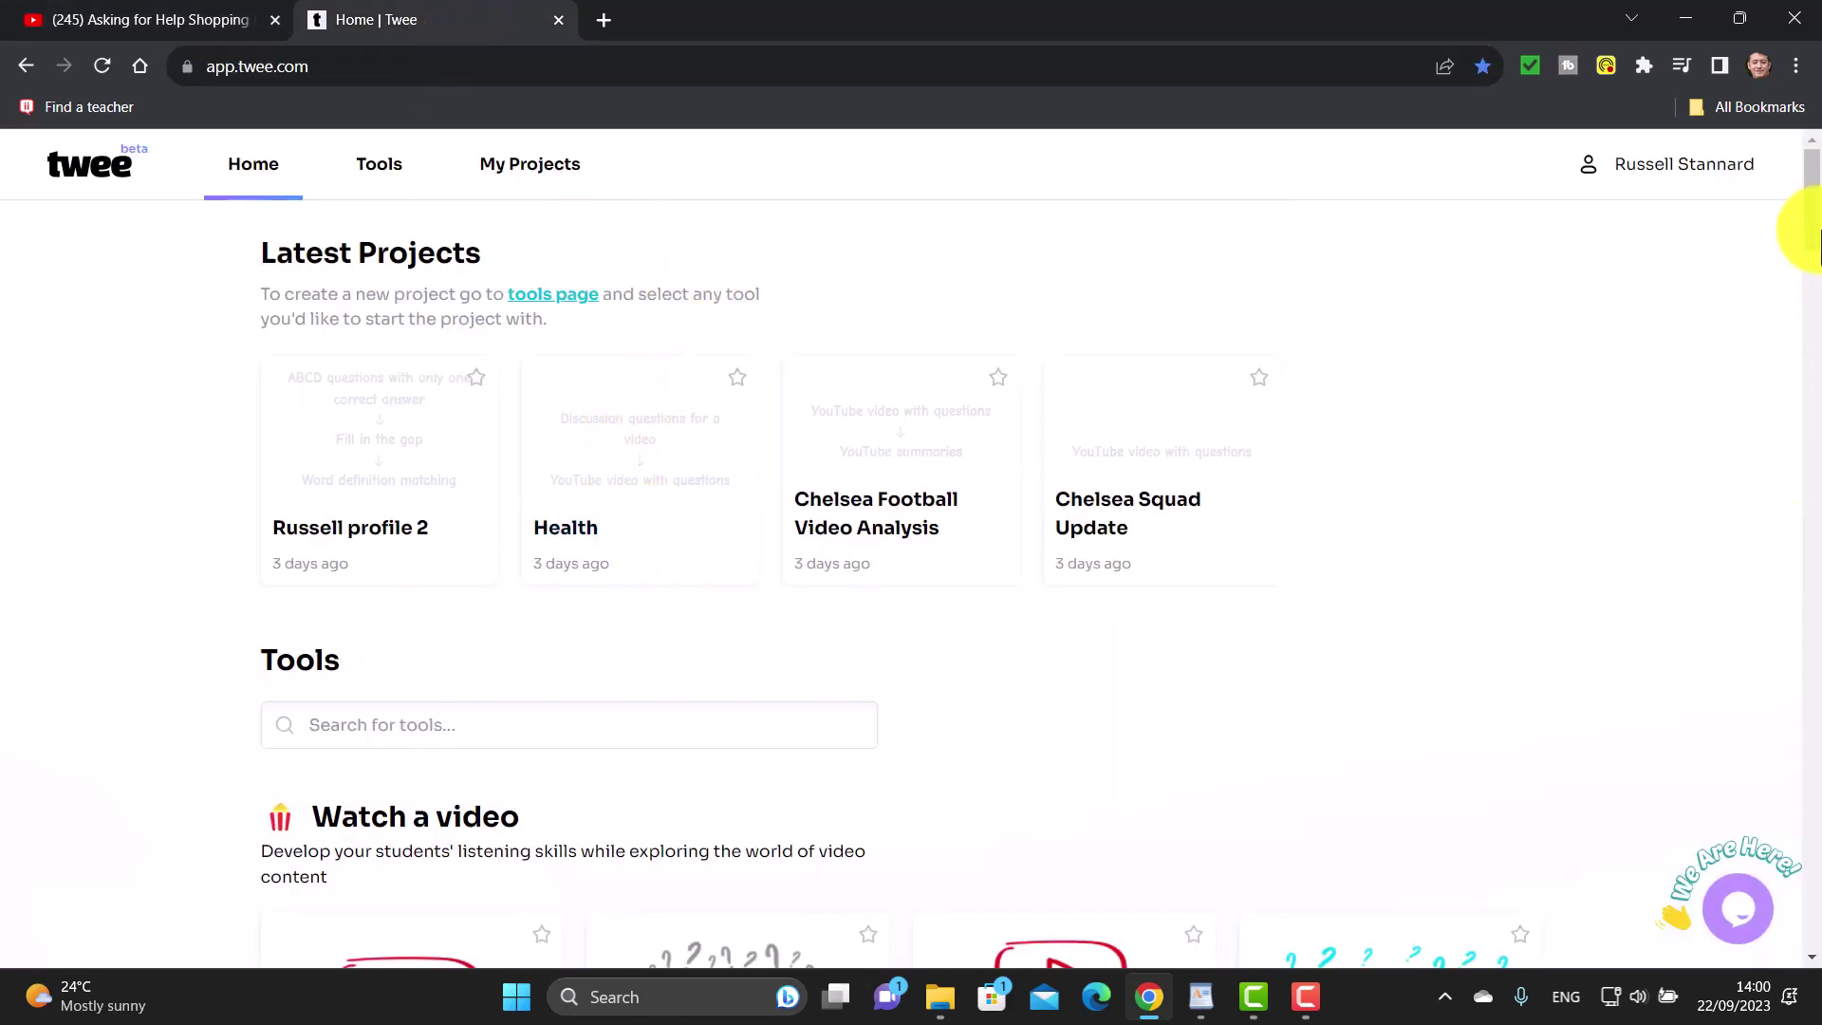
pyautogui.moveTo(1809, 223); pyautogui.dragTo(1808, 313)
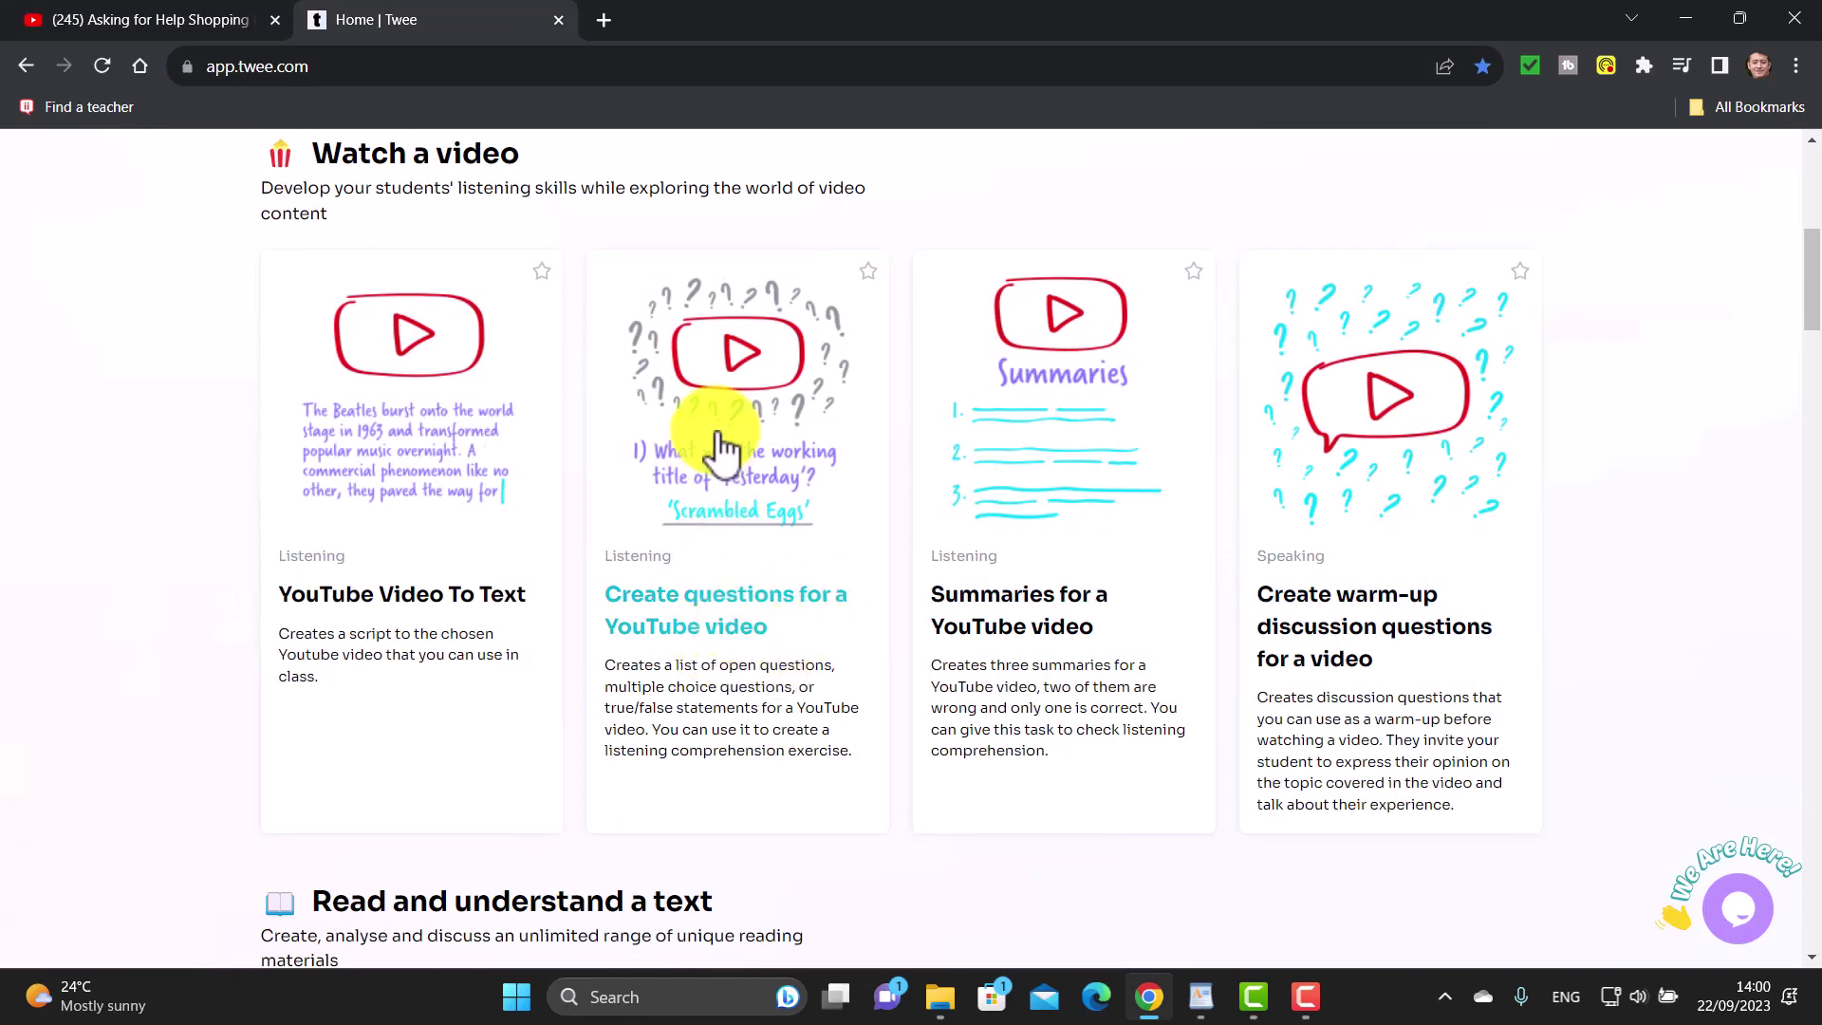
pyautogui.click(739, 389)
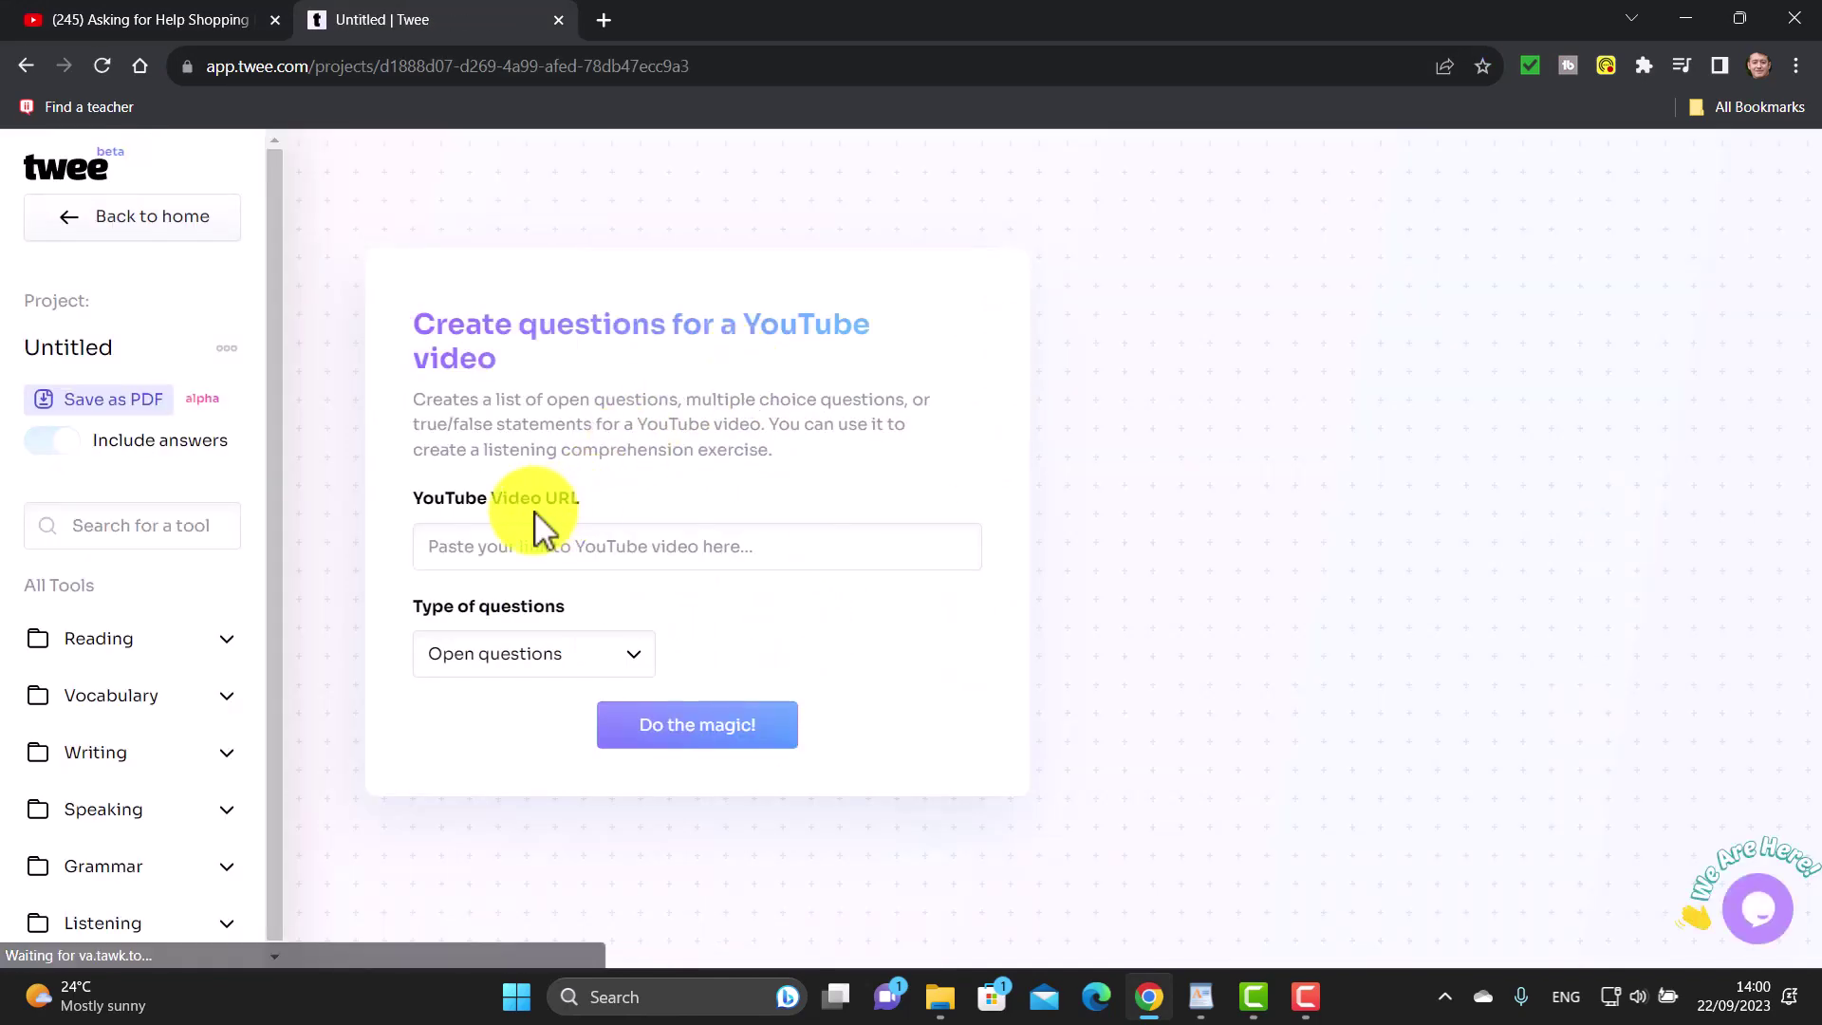
pyautogui.click(465, 553)
pyautogui.rightClick(453, 550)
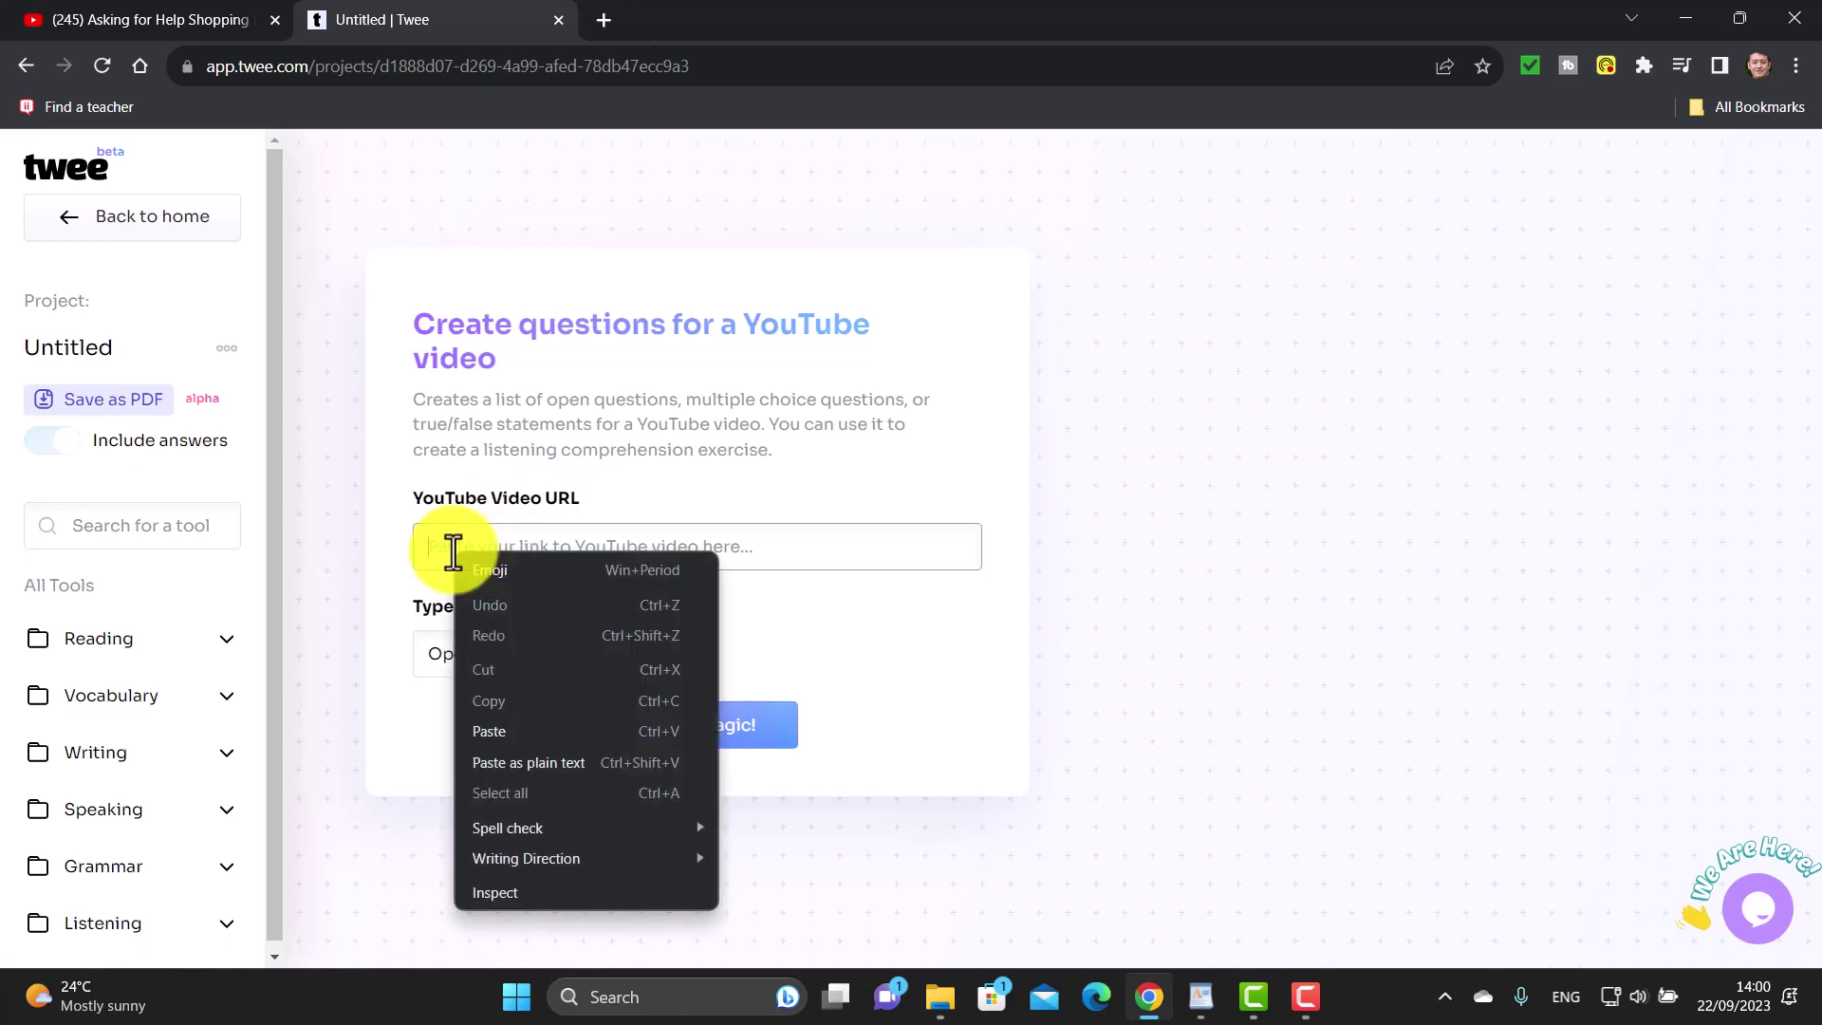
pyautogui.click(493, 733)
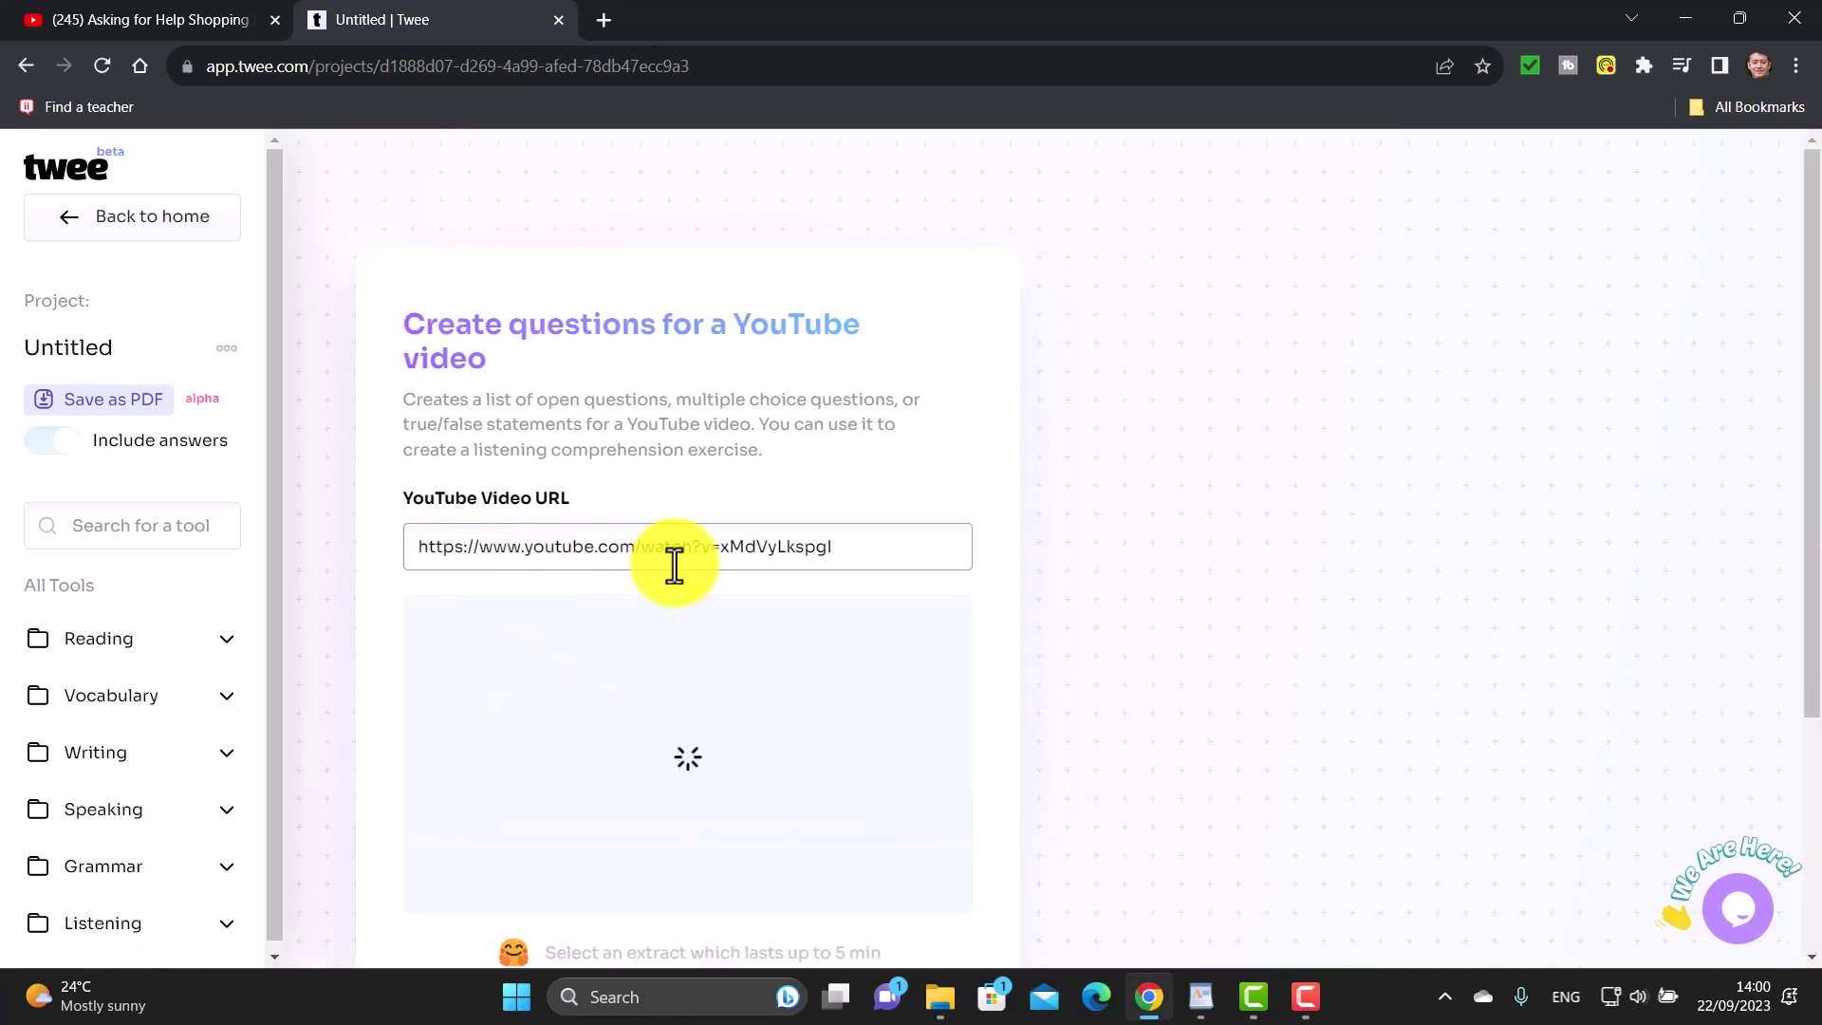
# Set the type of questions to ABCD questions and generate the exercise for the full video
pyautogui.moveTo(1802, 407); pyautogui.dragTo(1809, 525)
pyautogui.scroll(-3, 1809, 524)
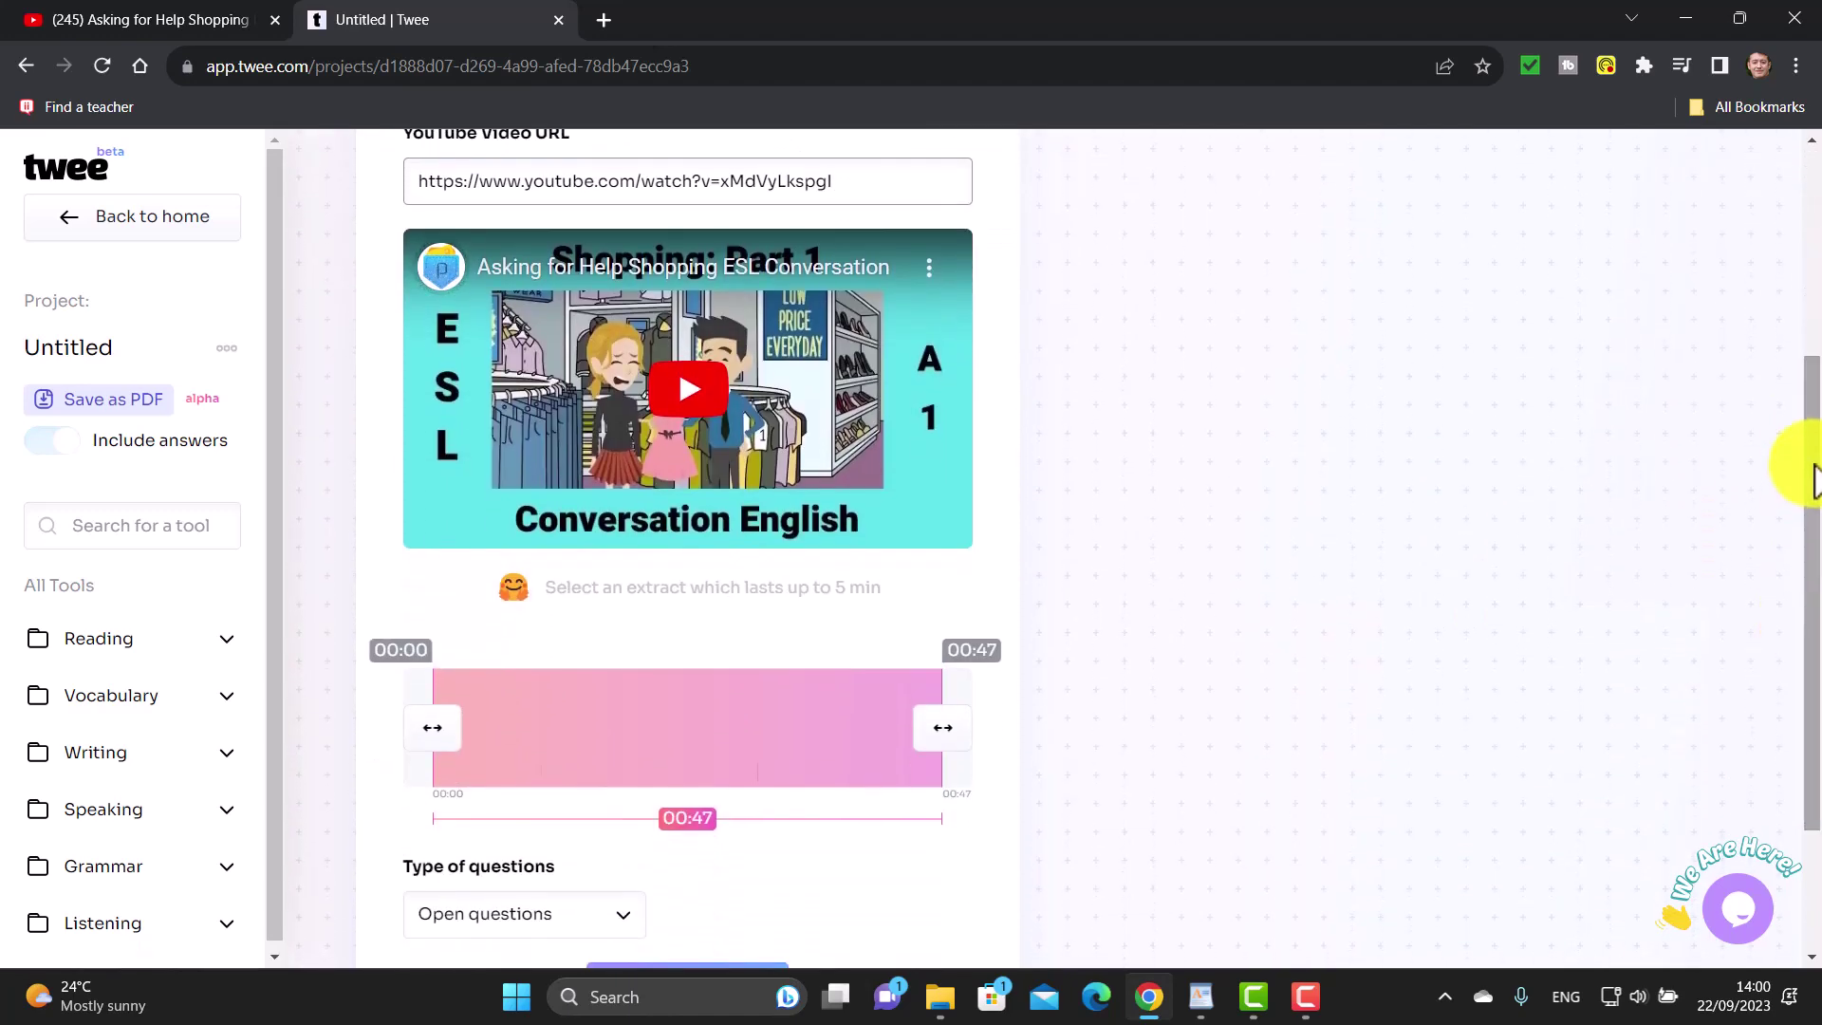
pyautogui.scroll(-1, 1813, 475)
pyautogui.scroll(-2, 1783, 608)
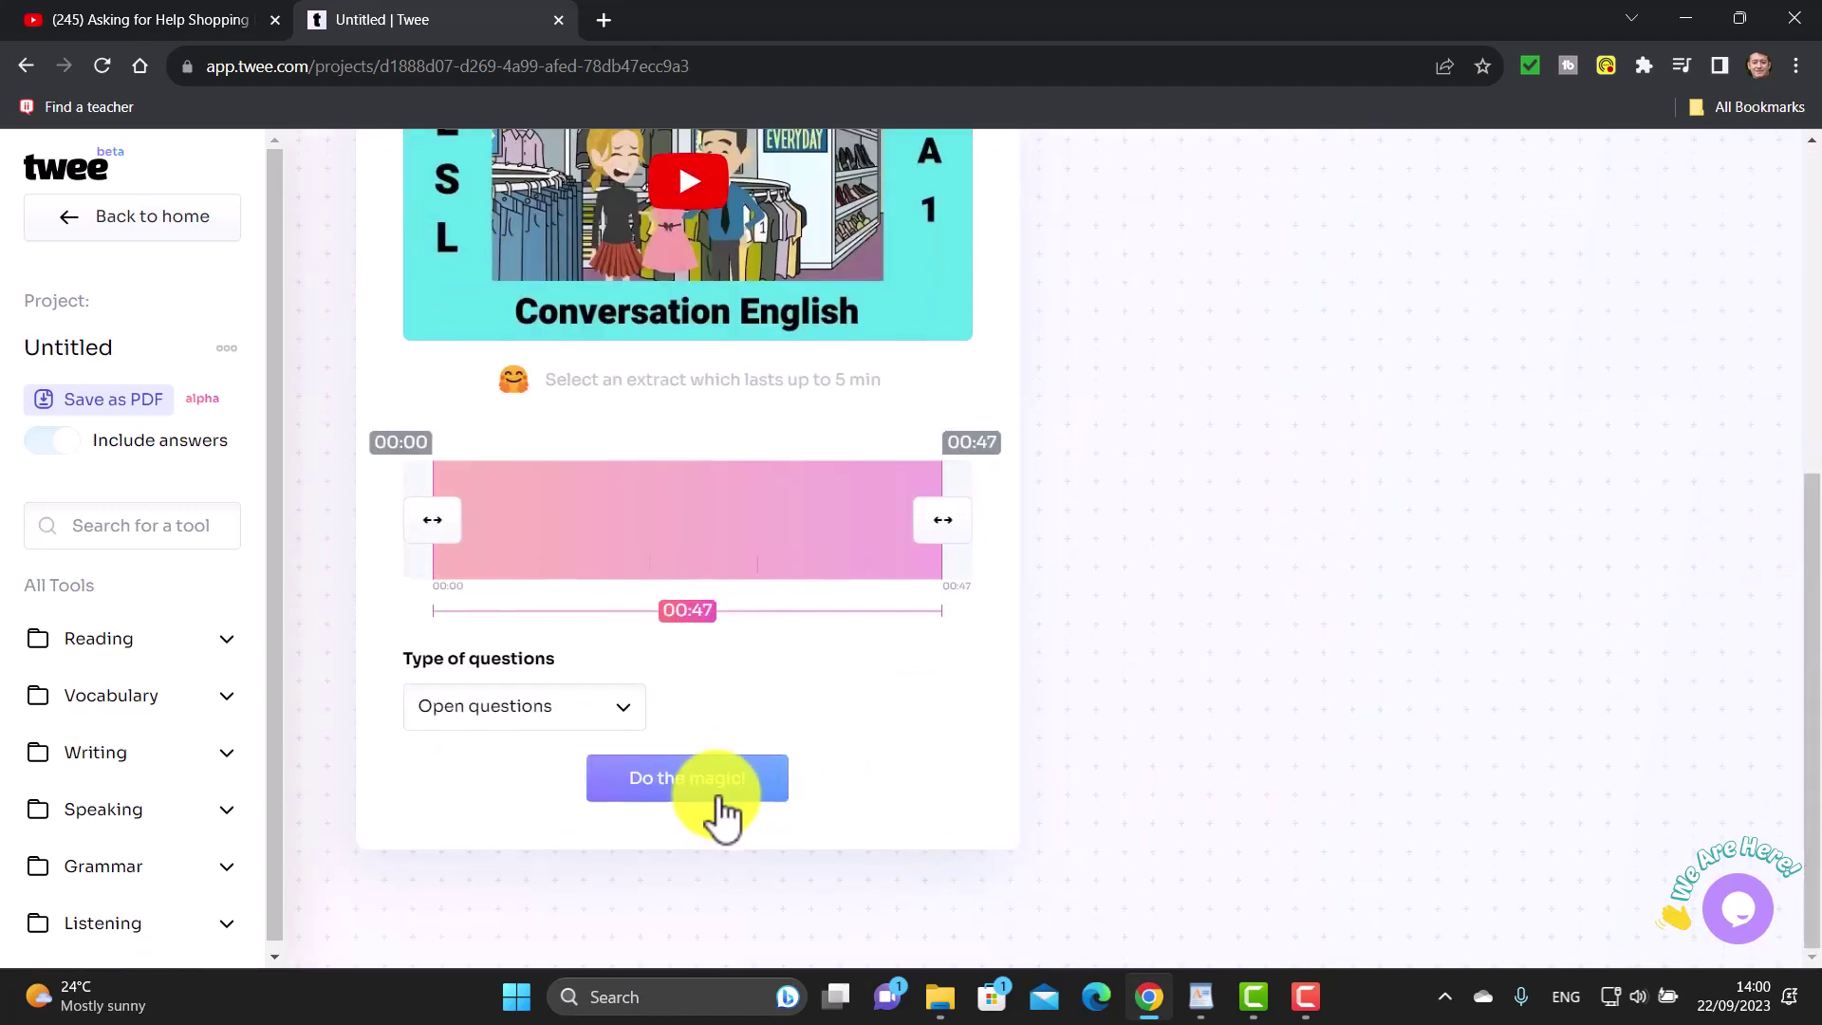
pyautogui.click(624, 706)
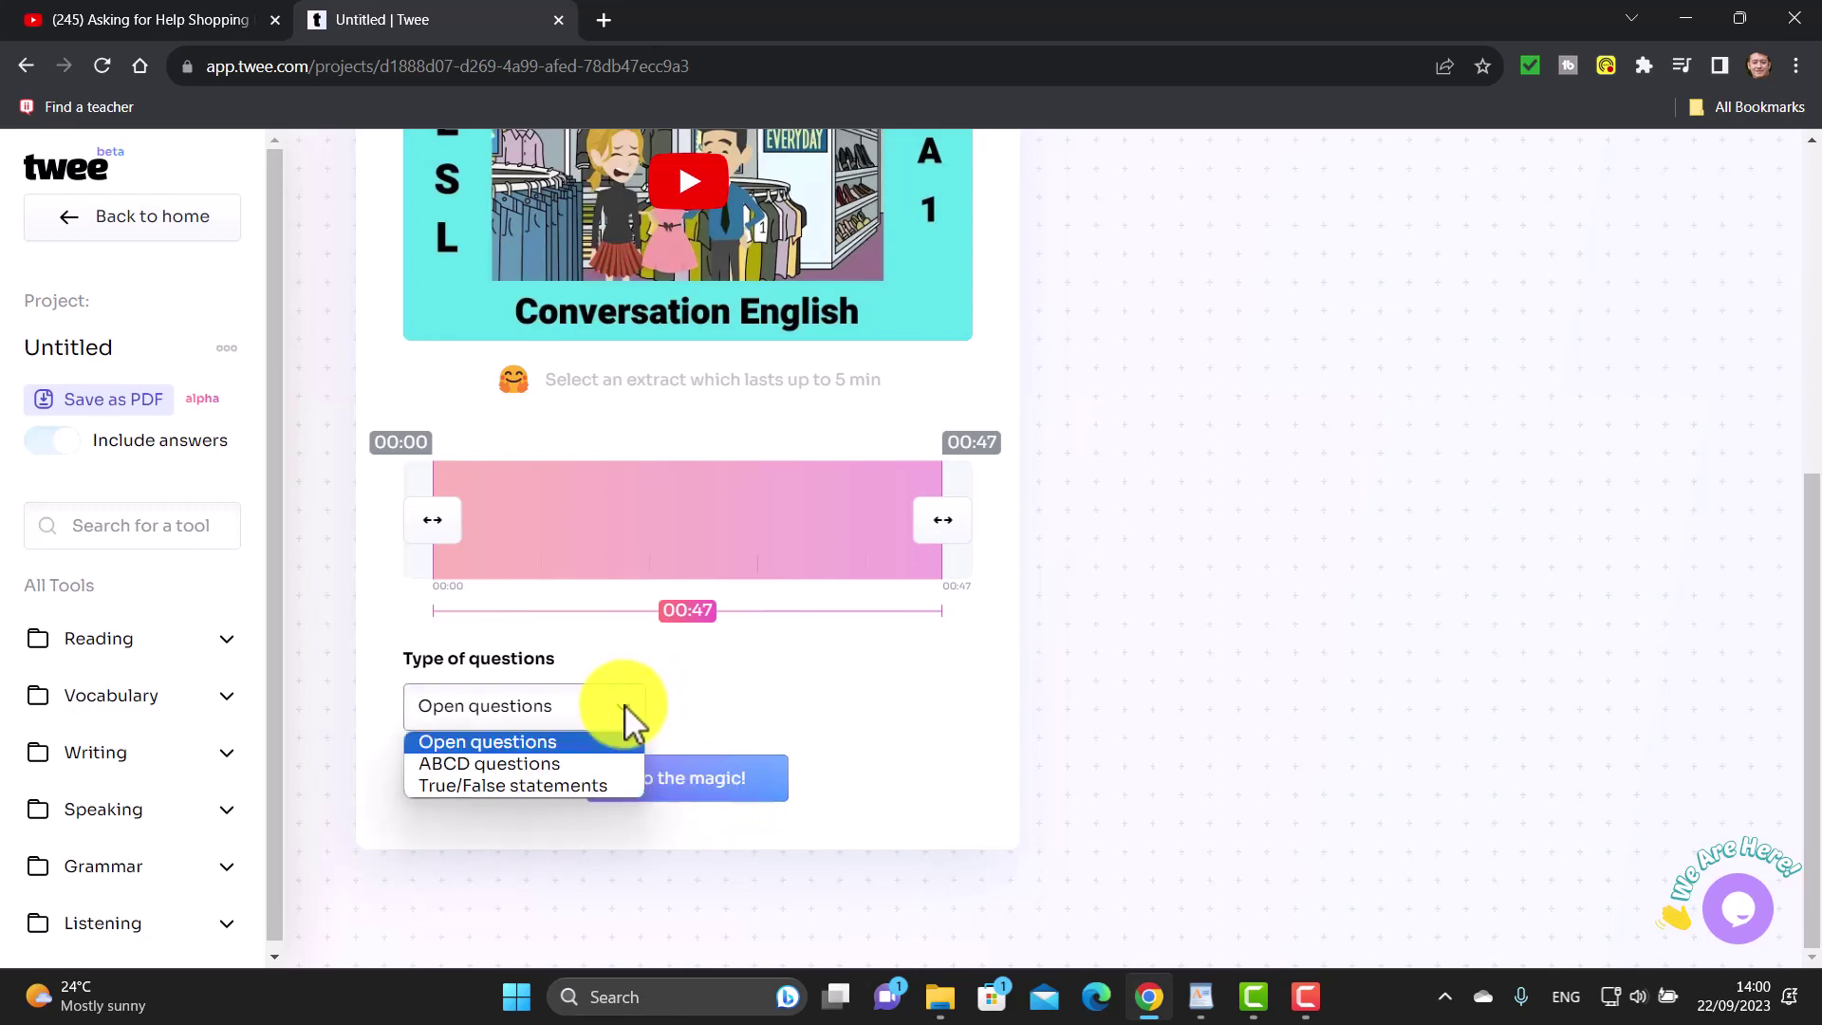
pyautogui.click(530, 766)
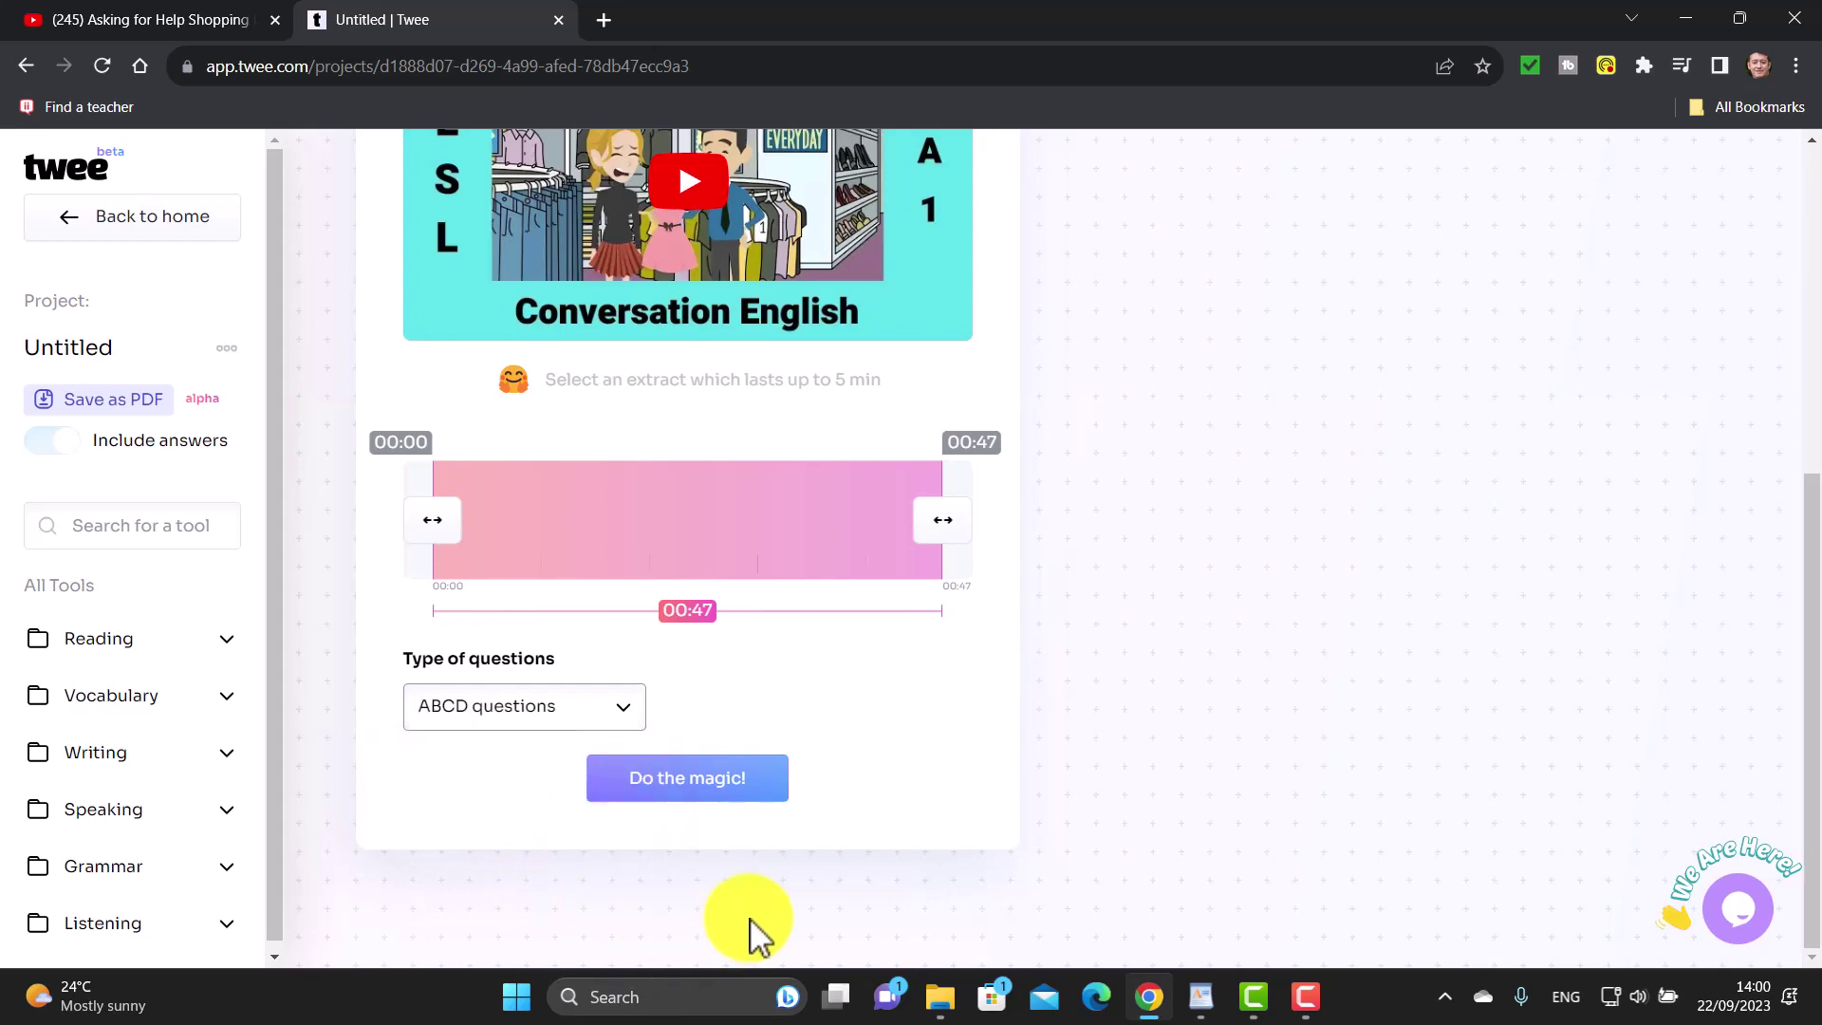
pyautogui.click(679, 795)
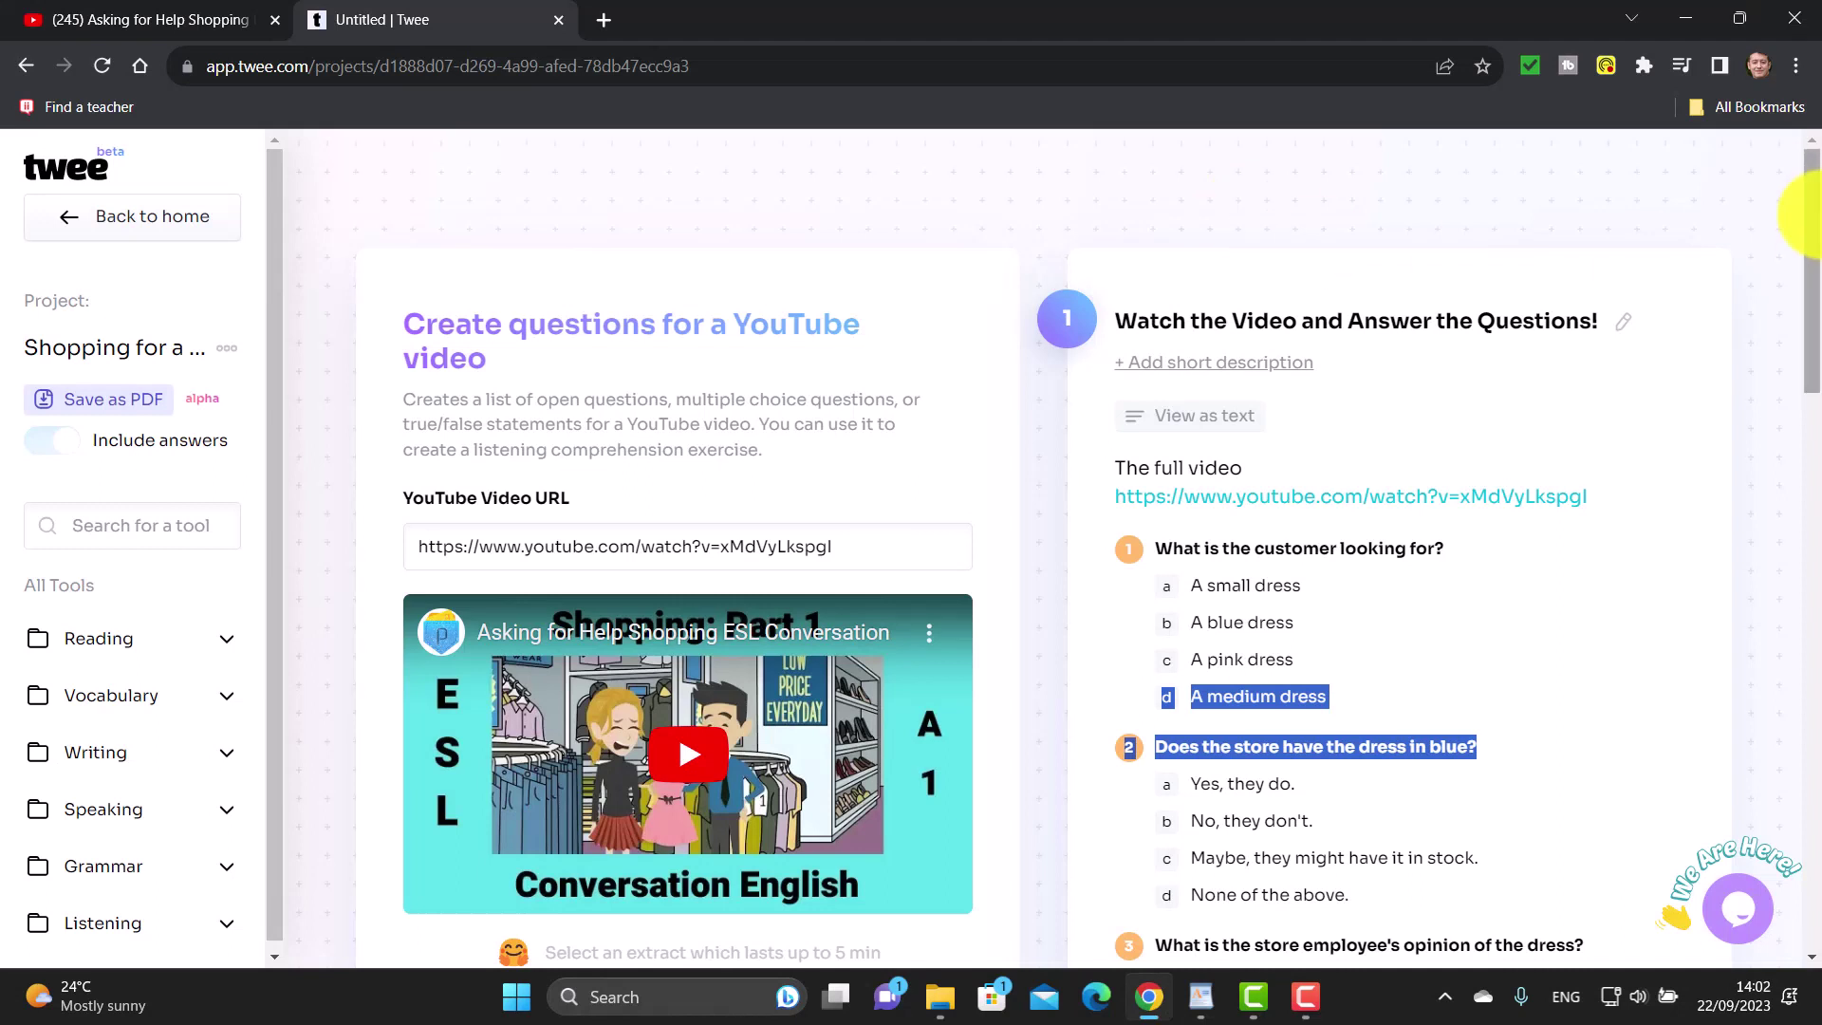
# Review the multiple-choice questions and their correct answers, then open the exercise for editing and save it without changes
pyautogui.scroll(-1, 1793, 345)
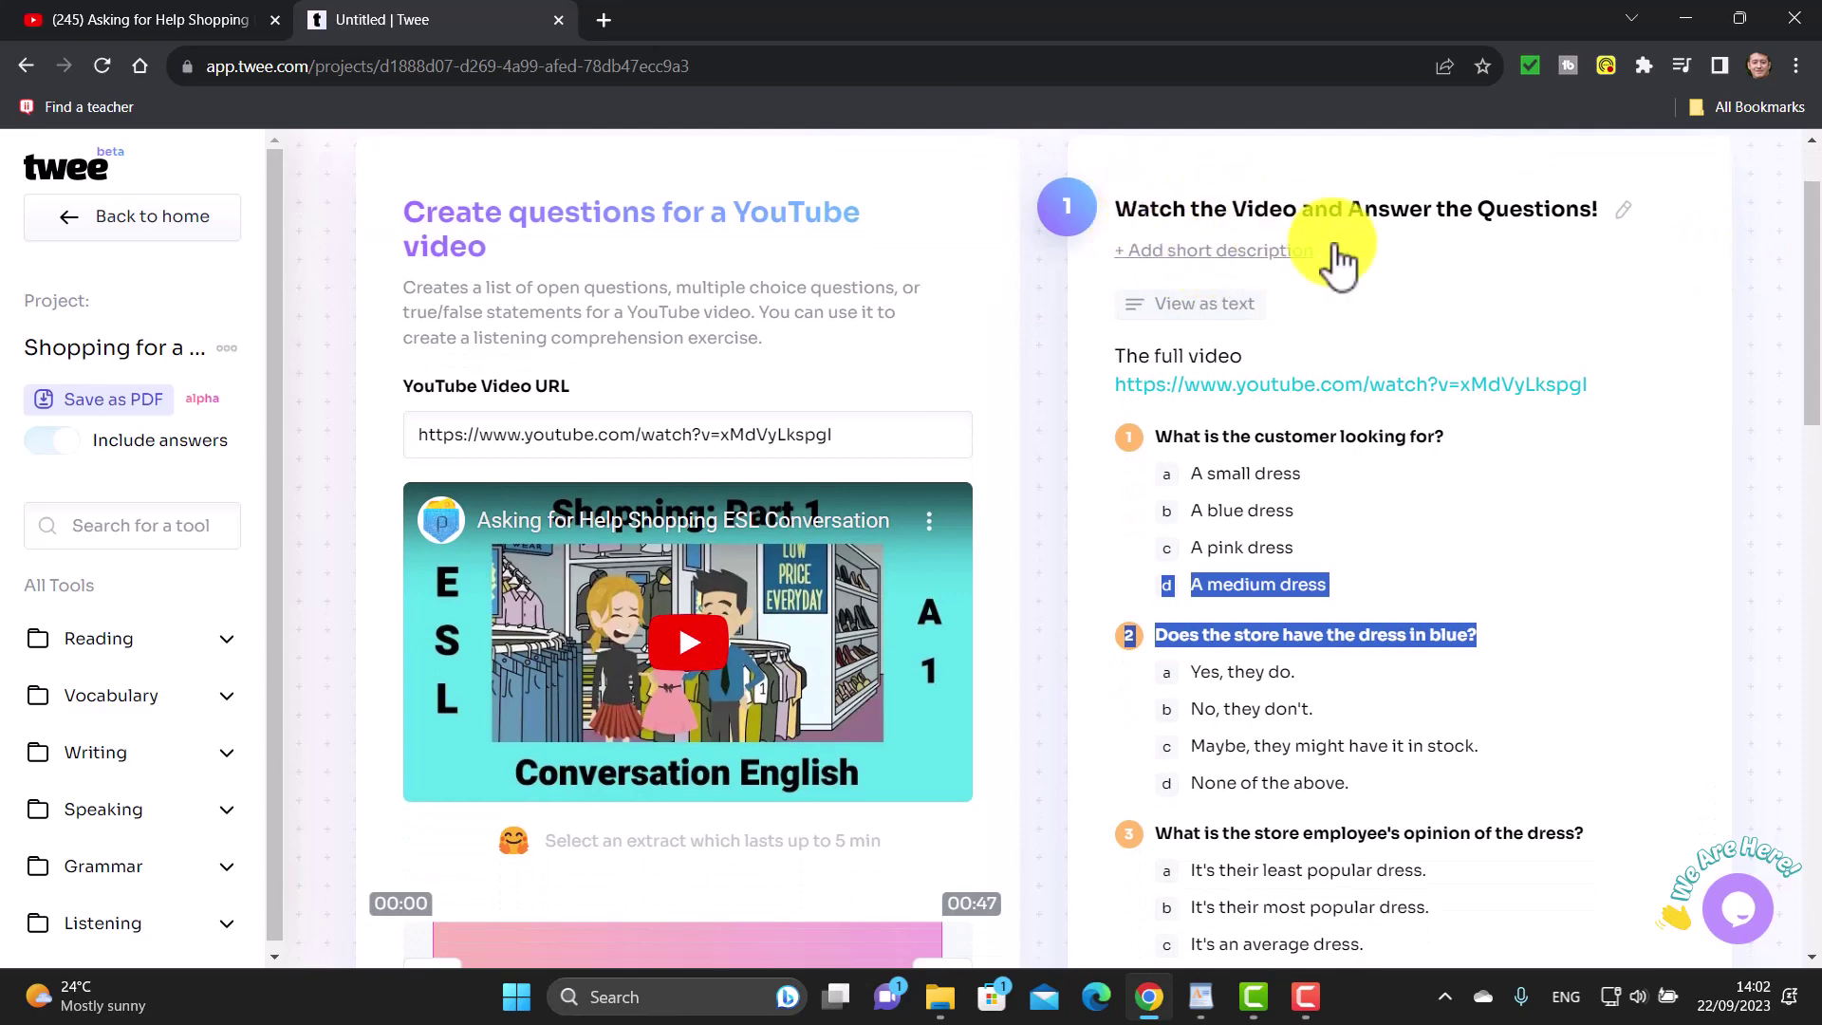
pyautogui.scroll(-1, 1816, 353)
pyautogui.moveTo(1816, 353); pyautogui.dragTo(1816, 800)
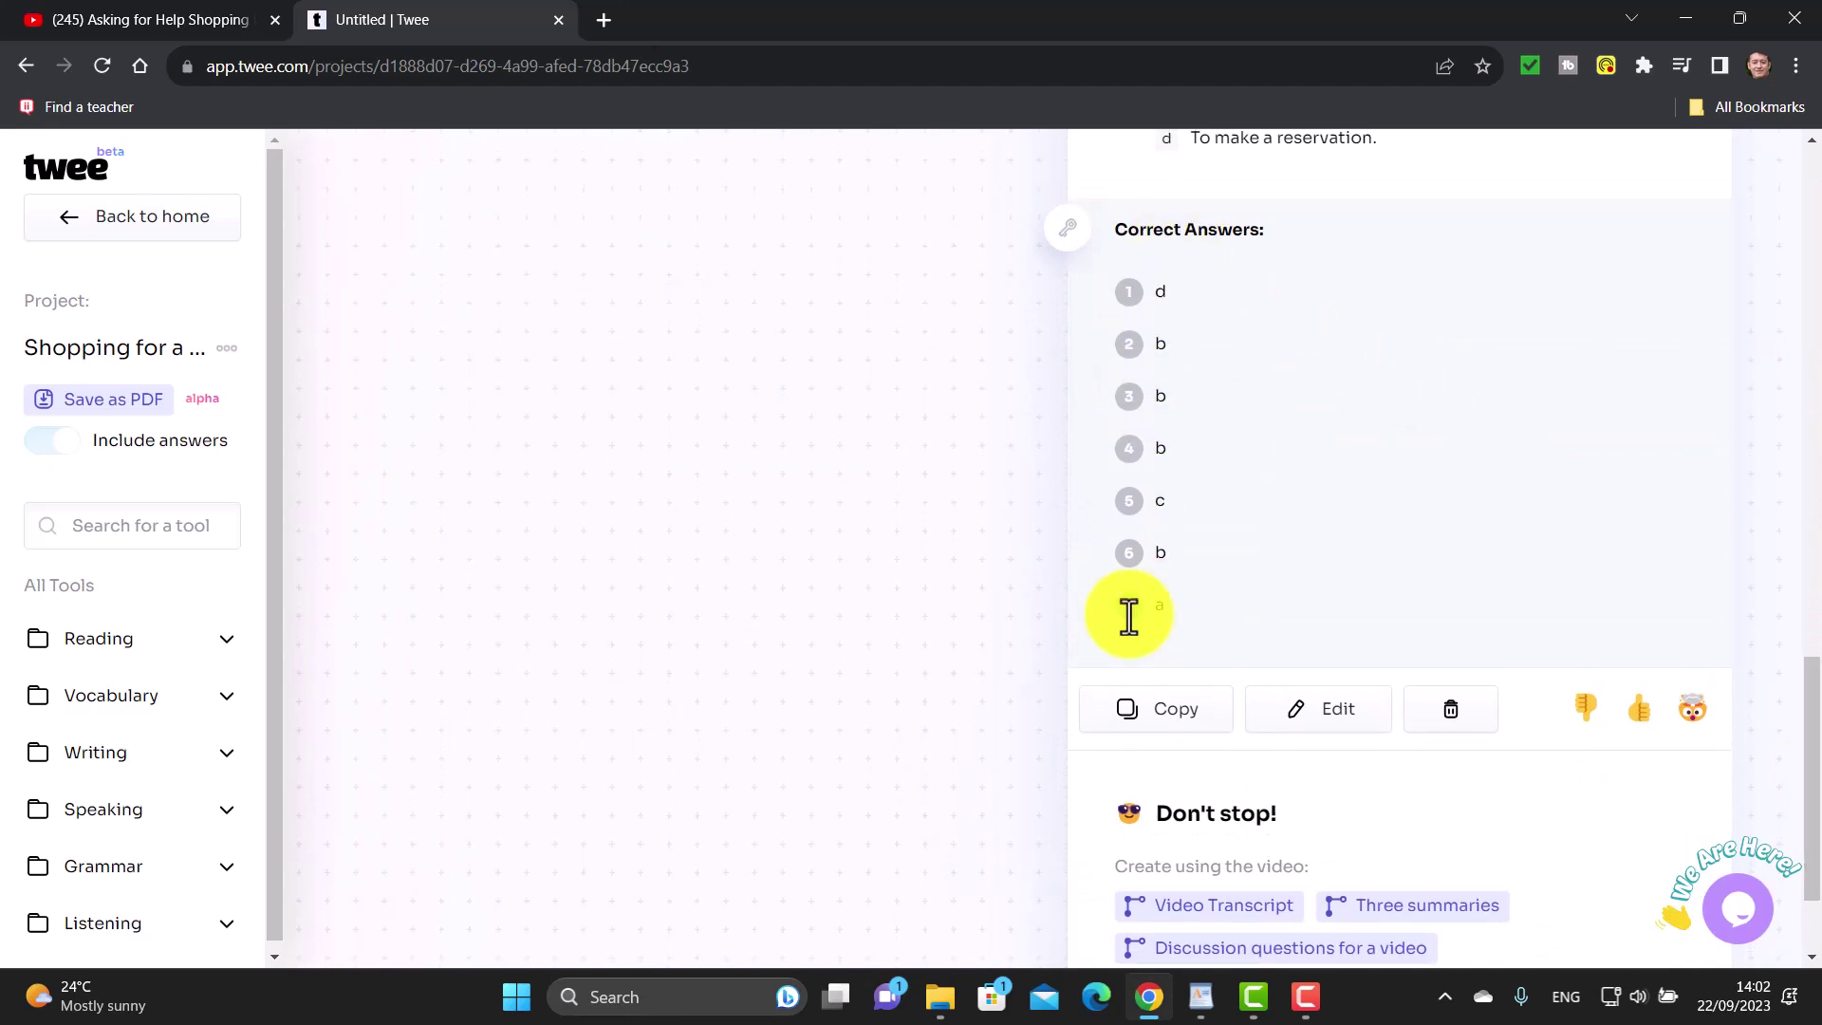
pyautogui.scroll(-1, 1816, 749)
pyautogui.scroll(-2, 1814, 752)
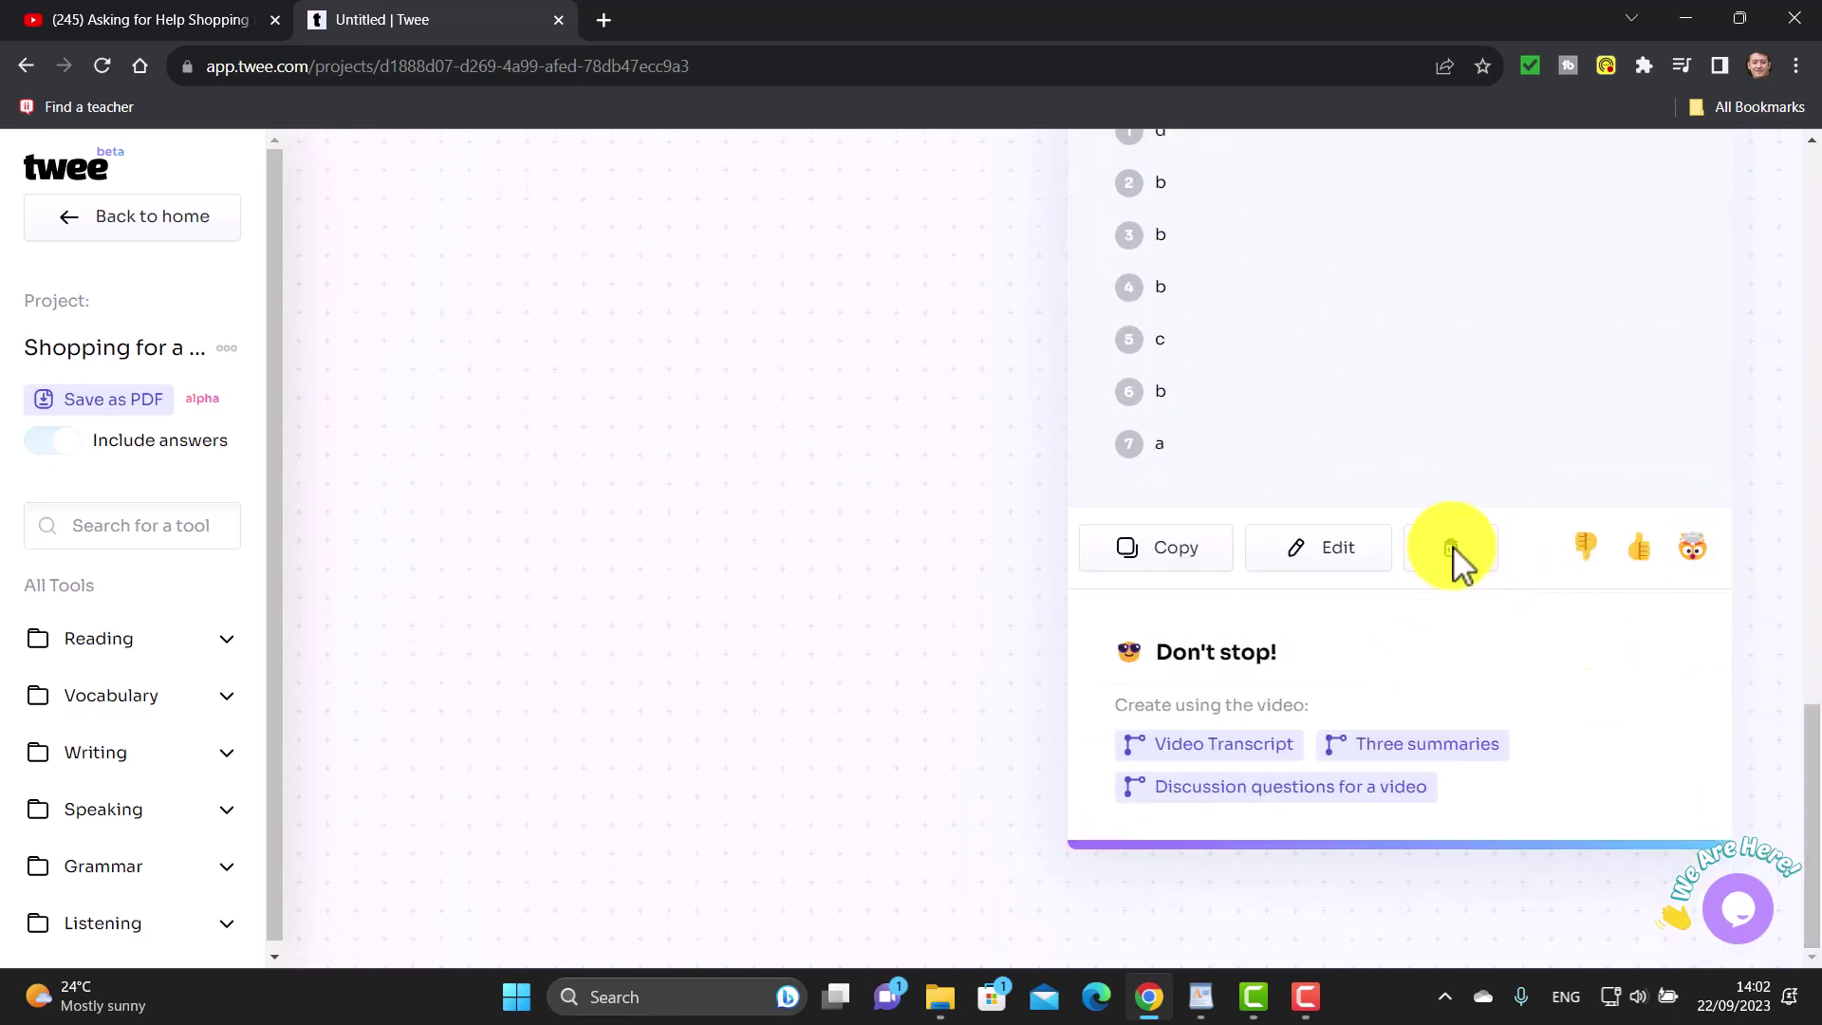
pyautogui.click(1342, 562)
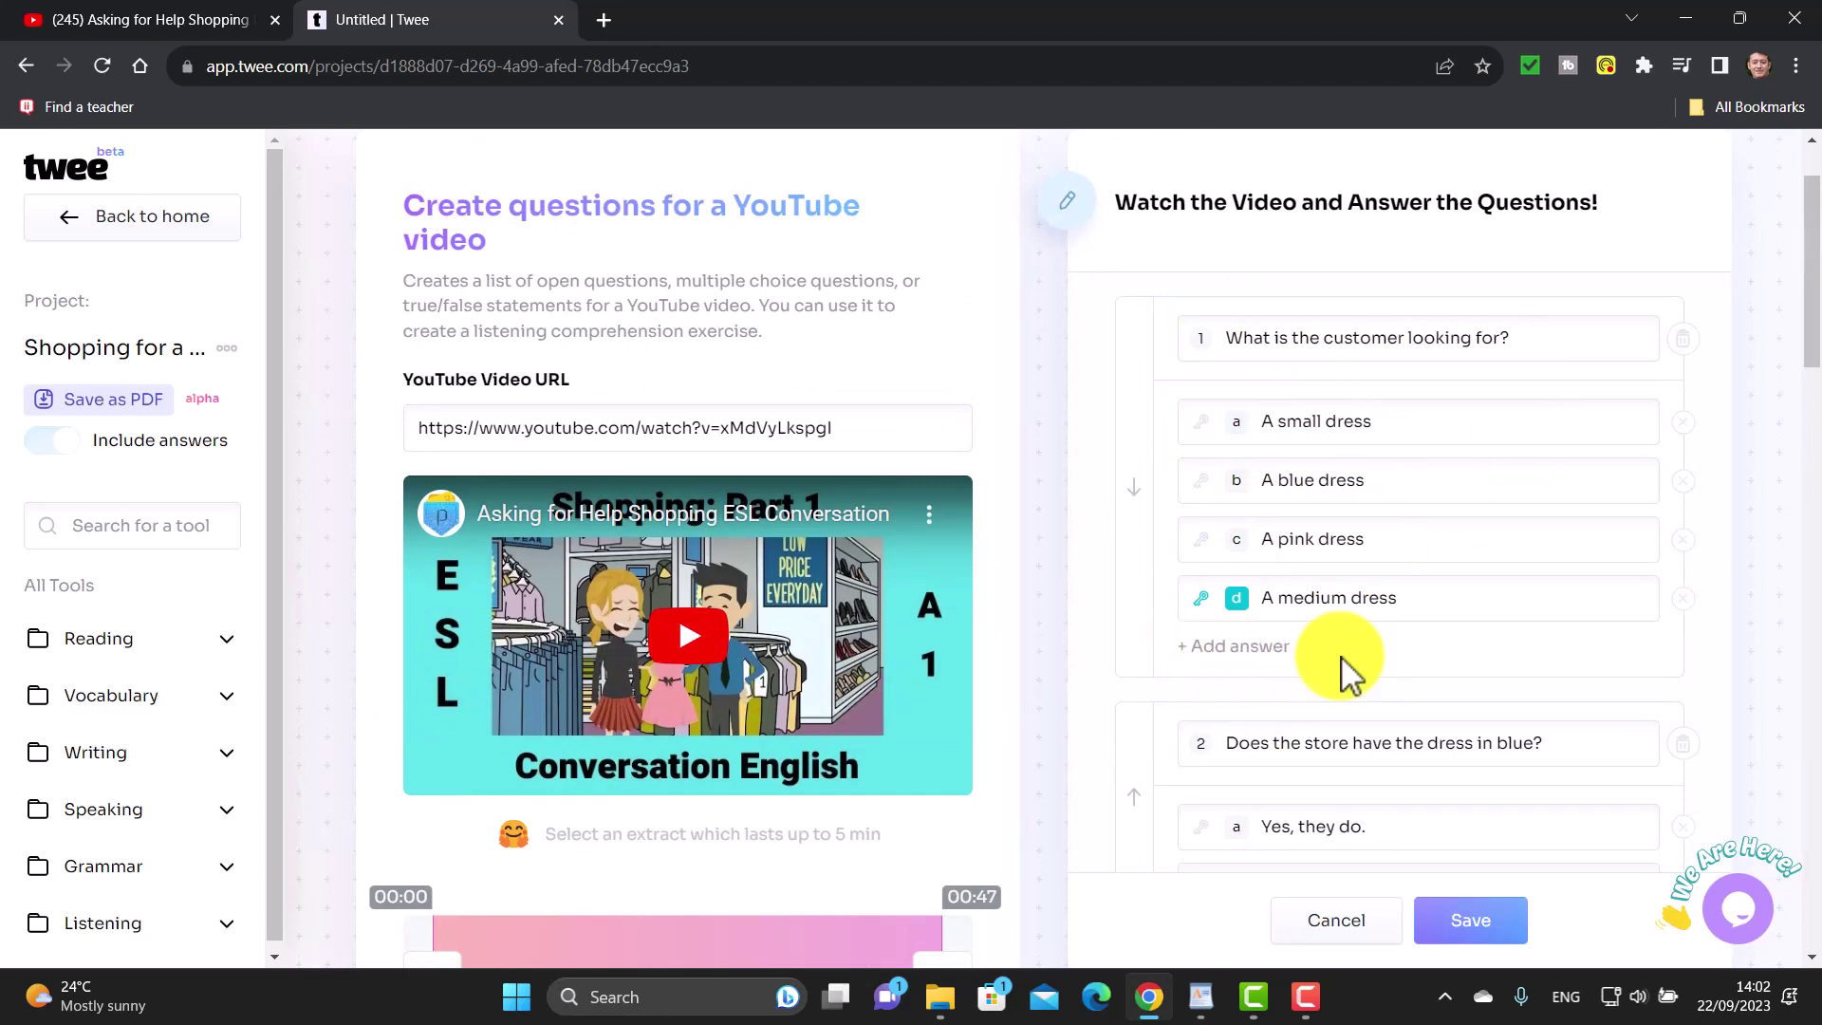
pyautogui.click(1480, 940)
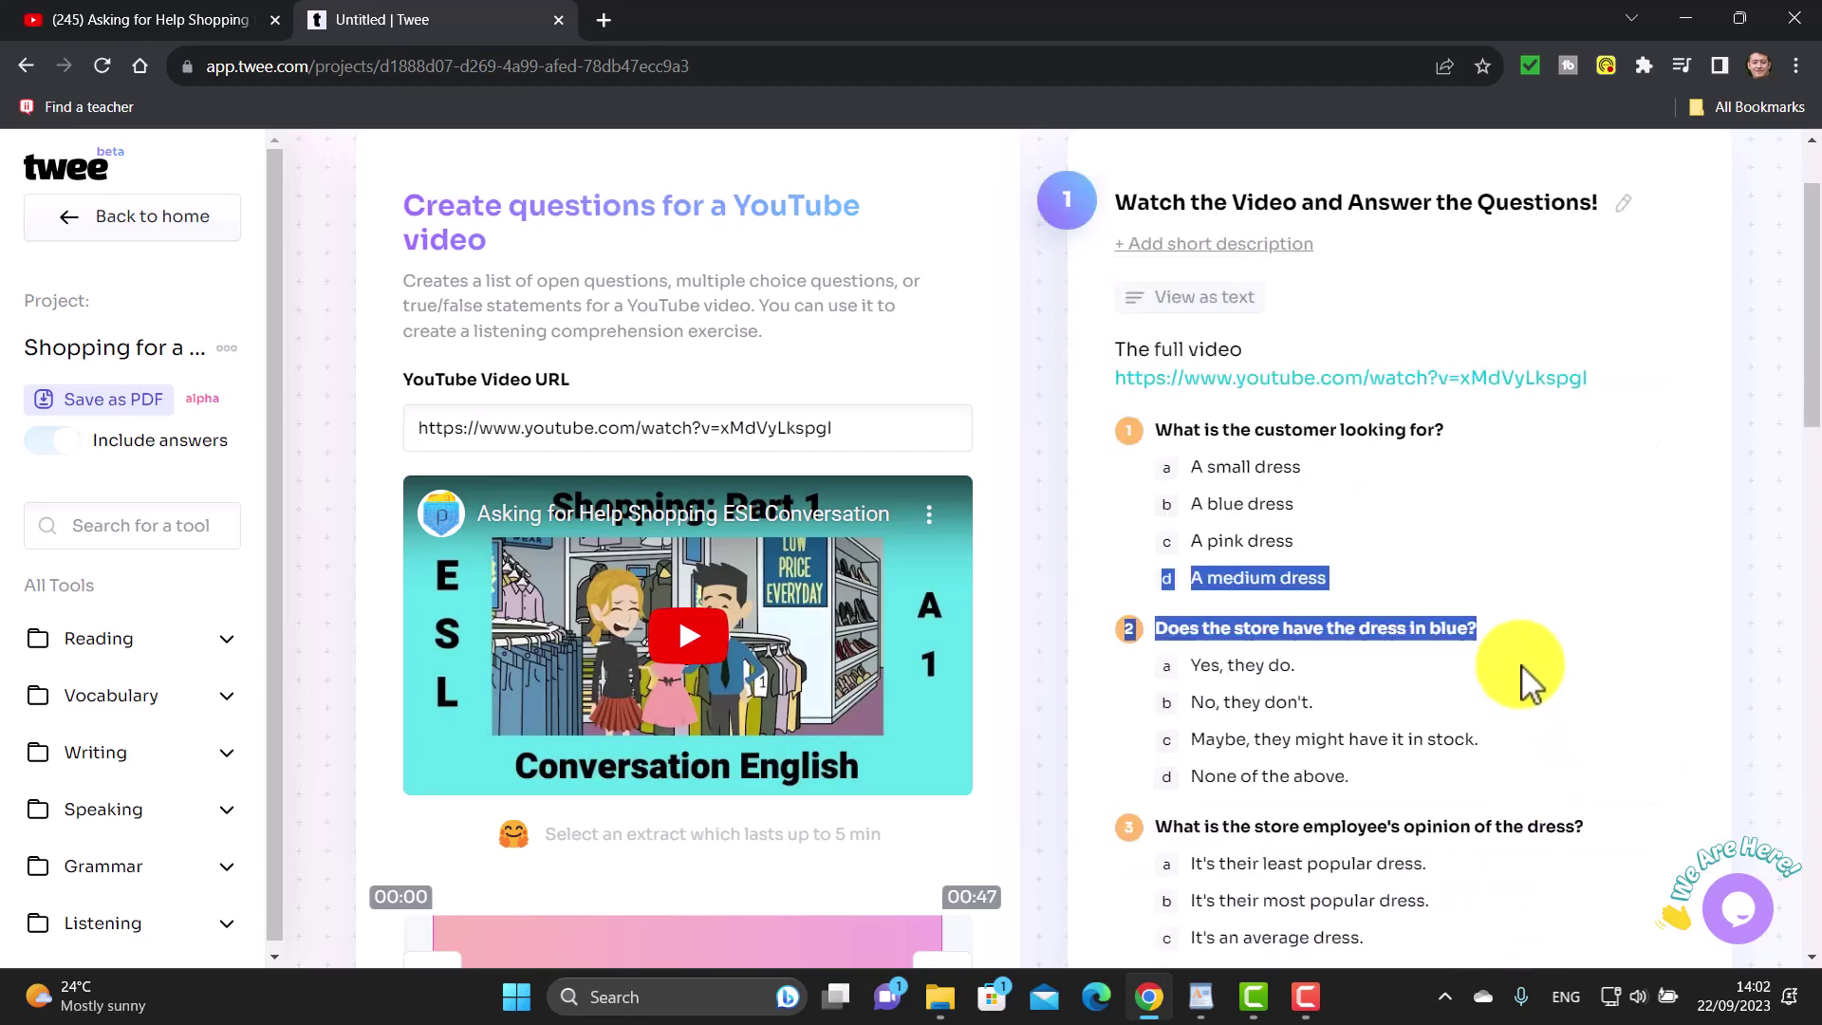
# Generate warm-up discussion questions for the same full video as a follow-up to the multiple-choice exercise
pyautogui.moveTo(1817, 272); pyautogui.dragTo(1814, 825)
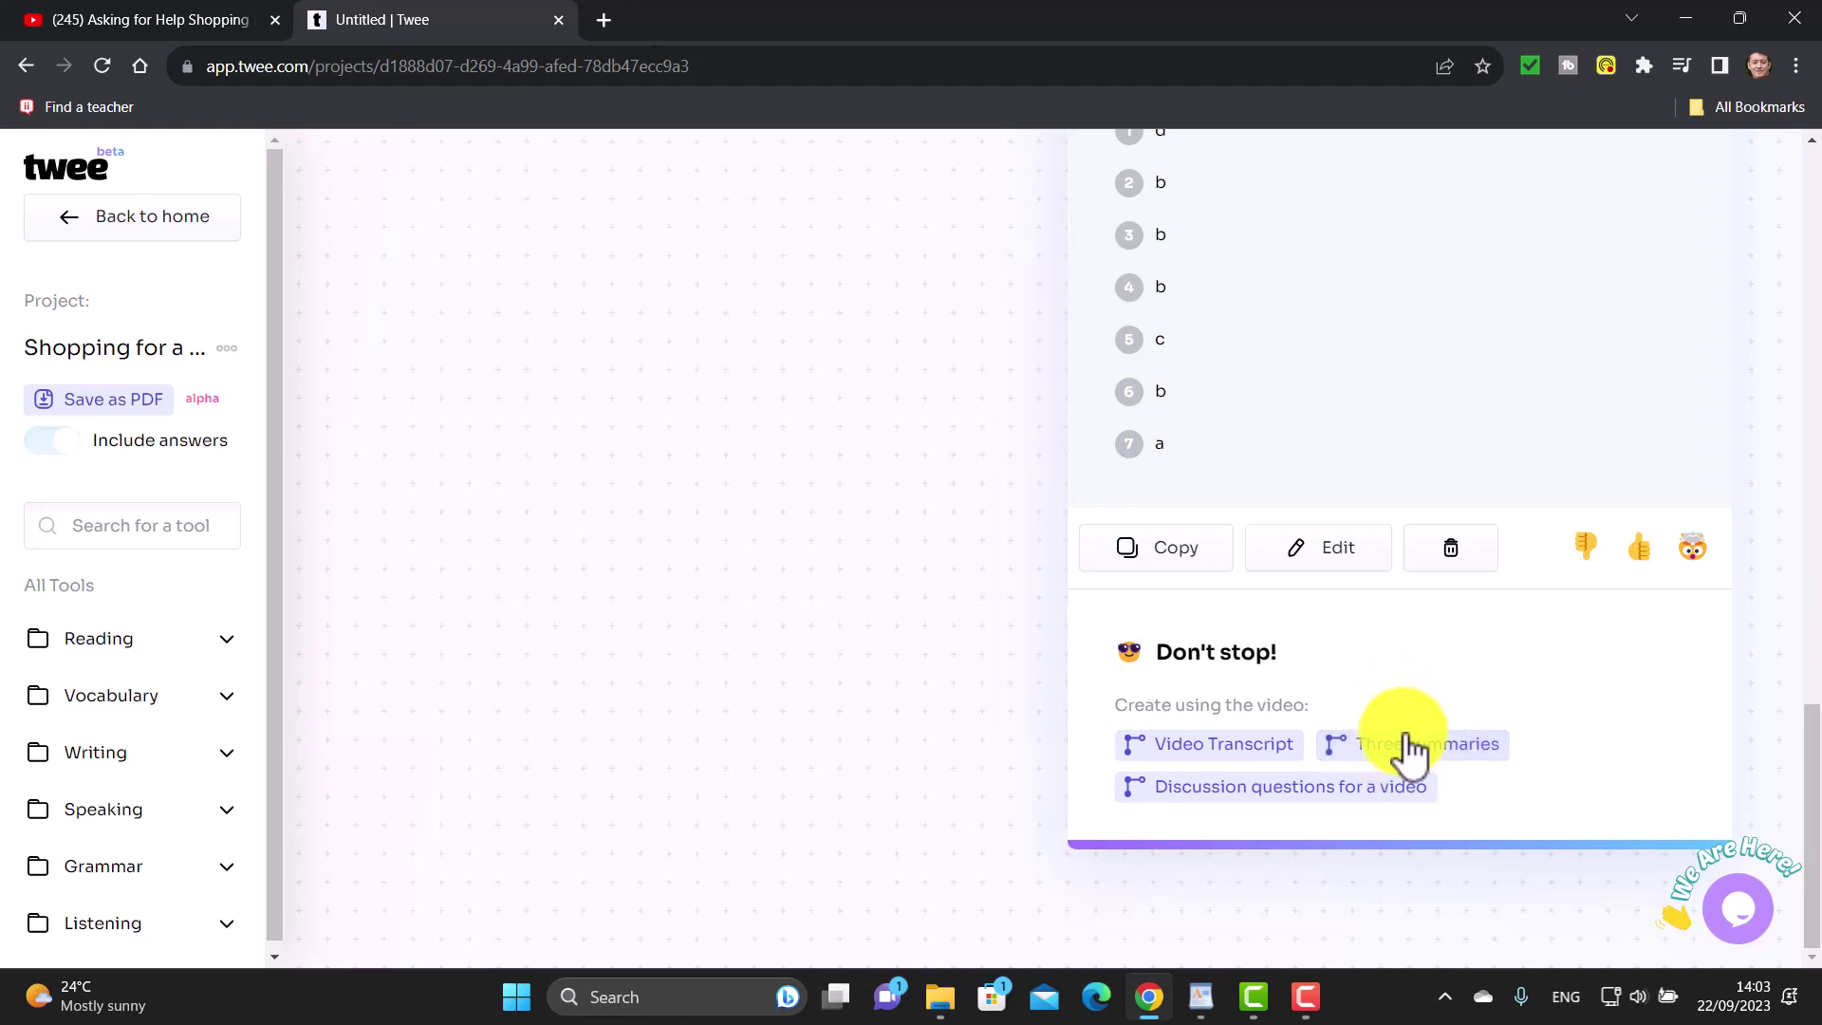
pyautogui.click(1203, 793)
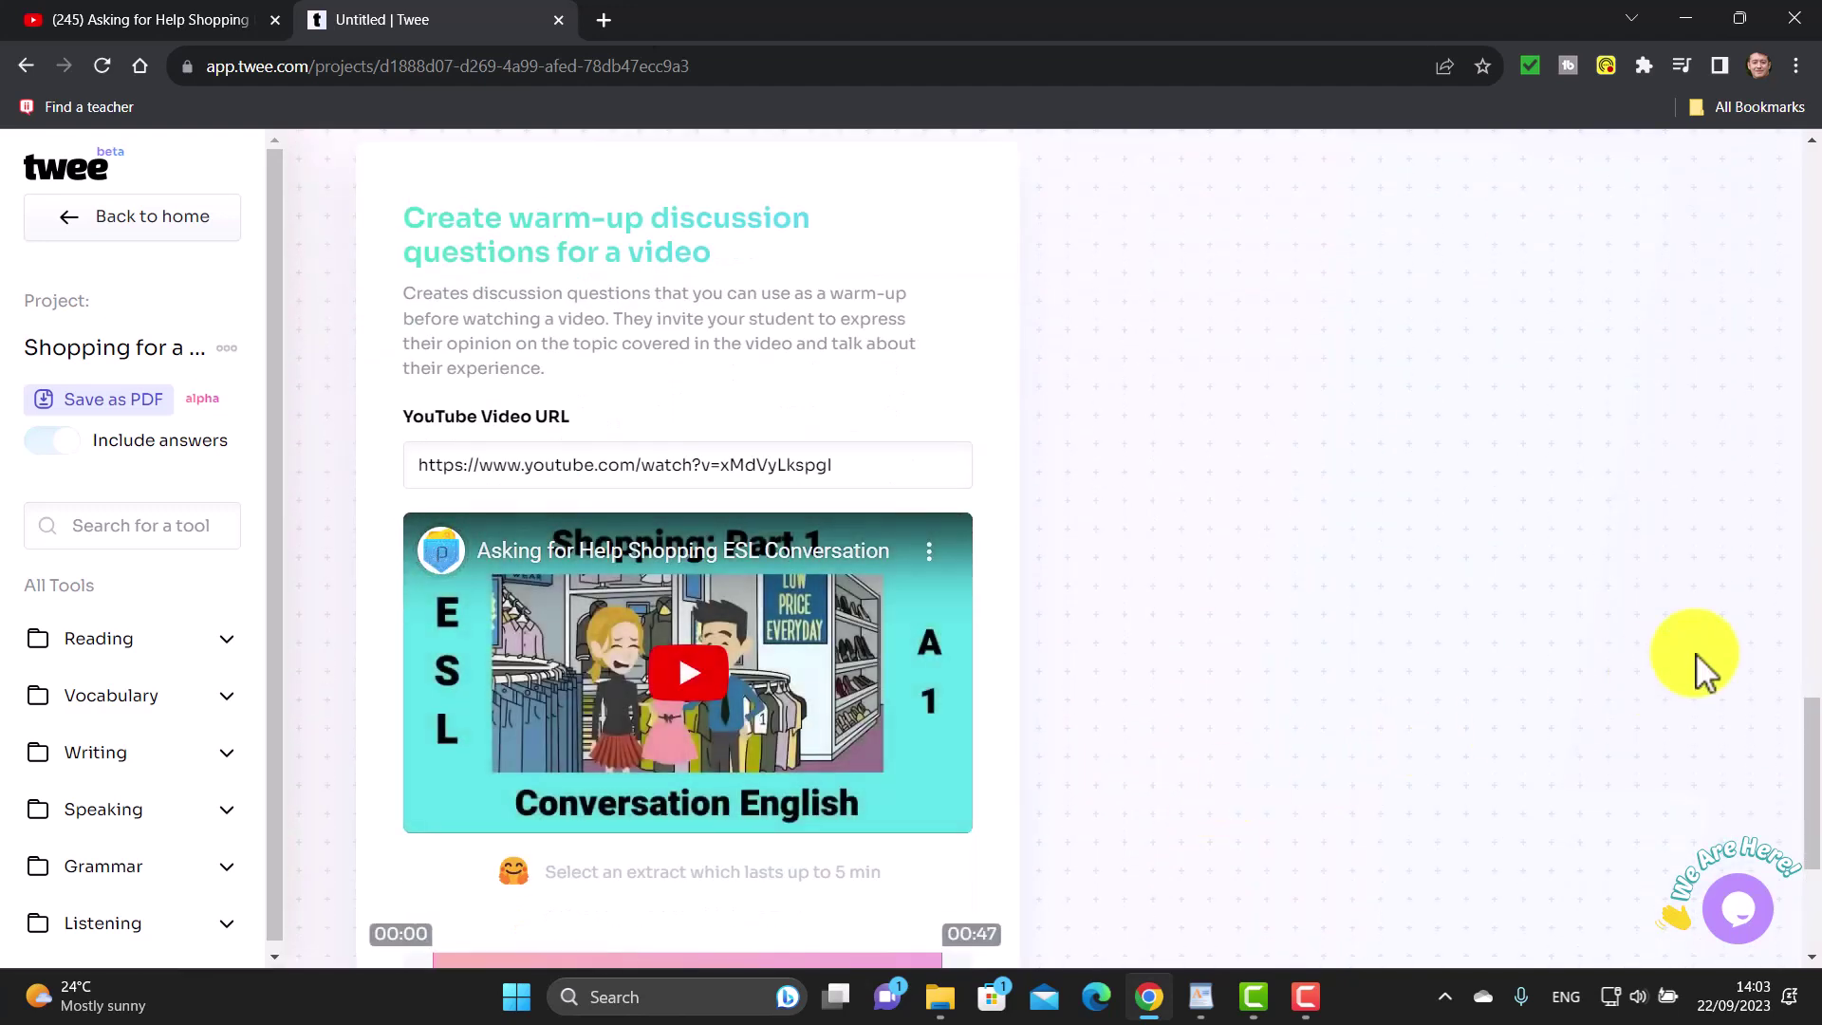
pyautogui.scroll(-3, 1810, 774)
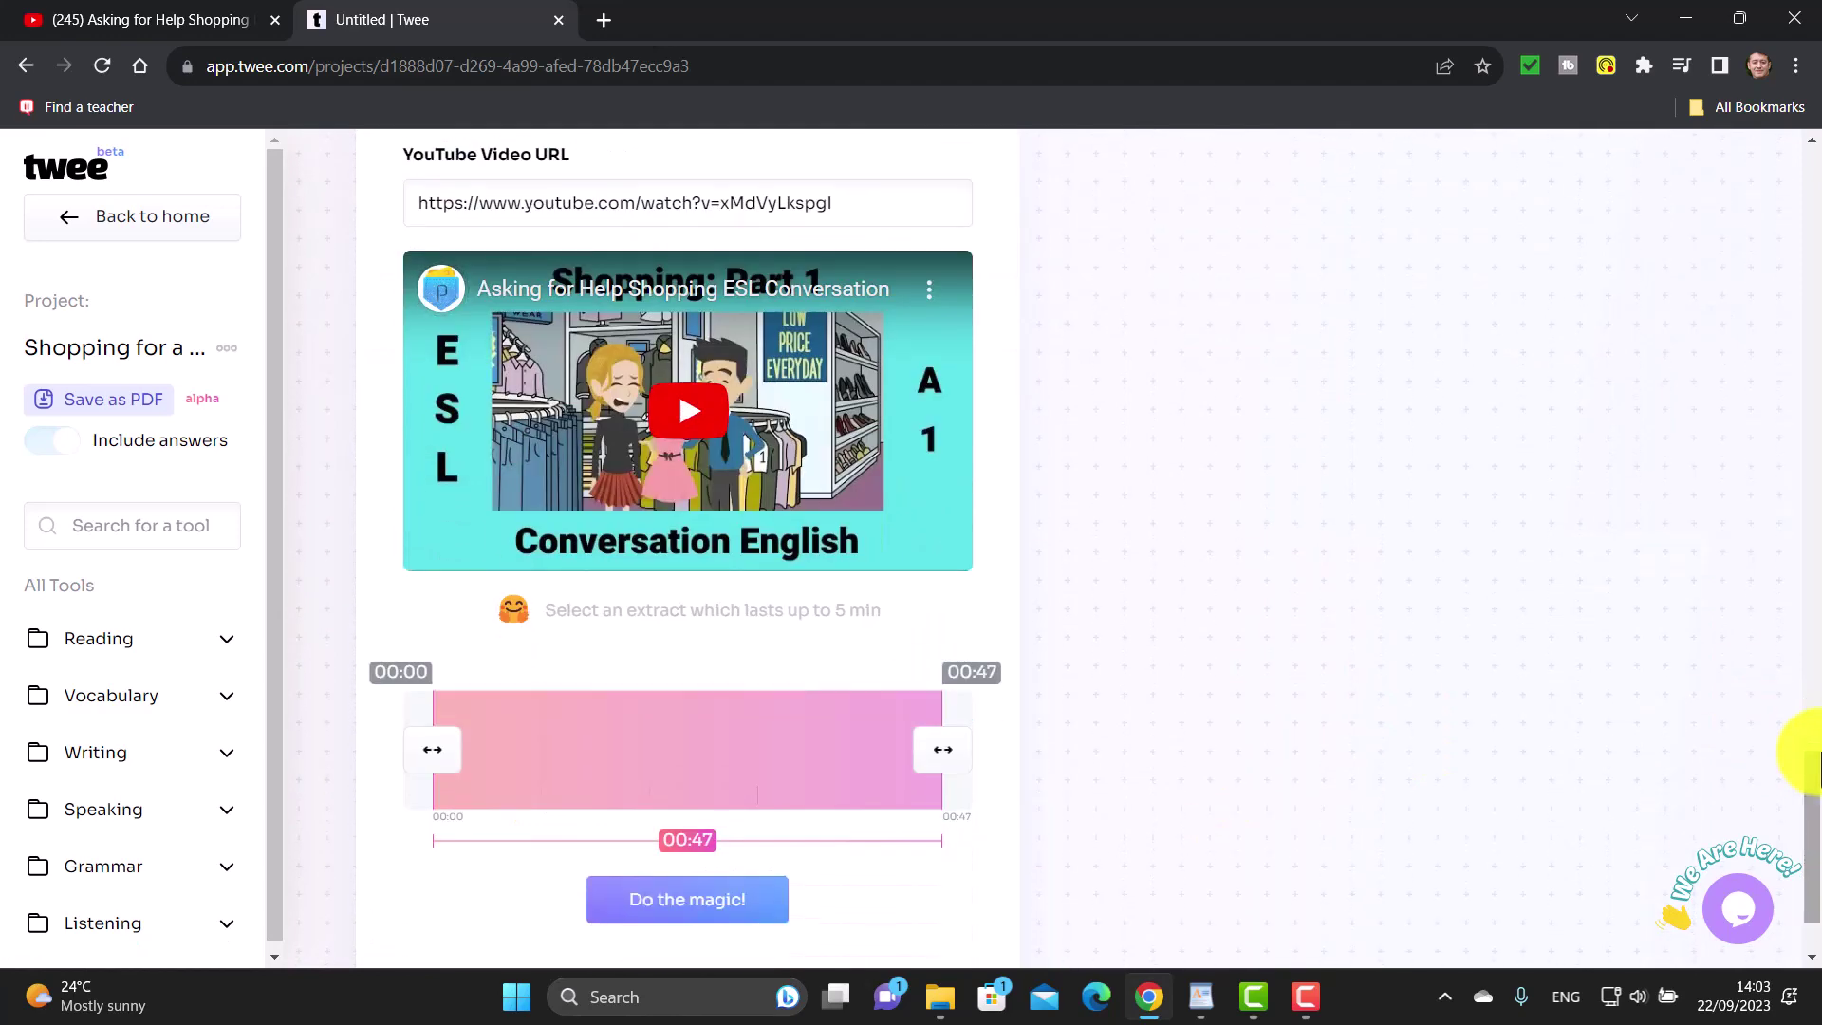
pyautogui.scroll(-1, 1817, 788)
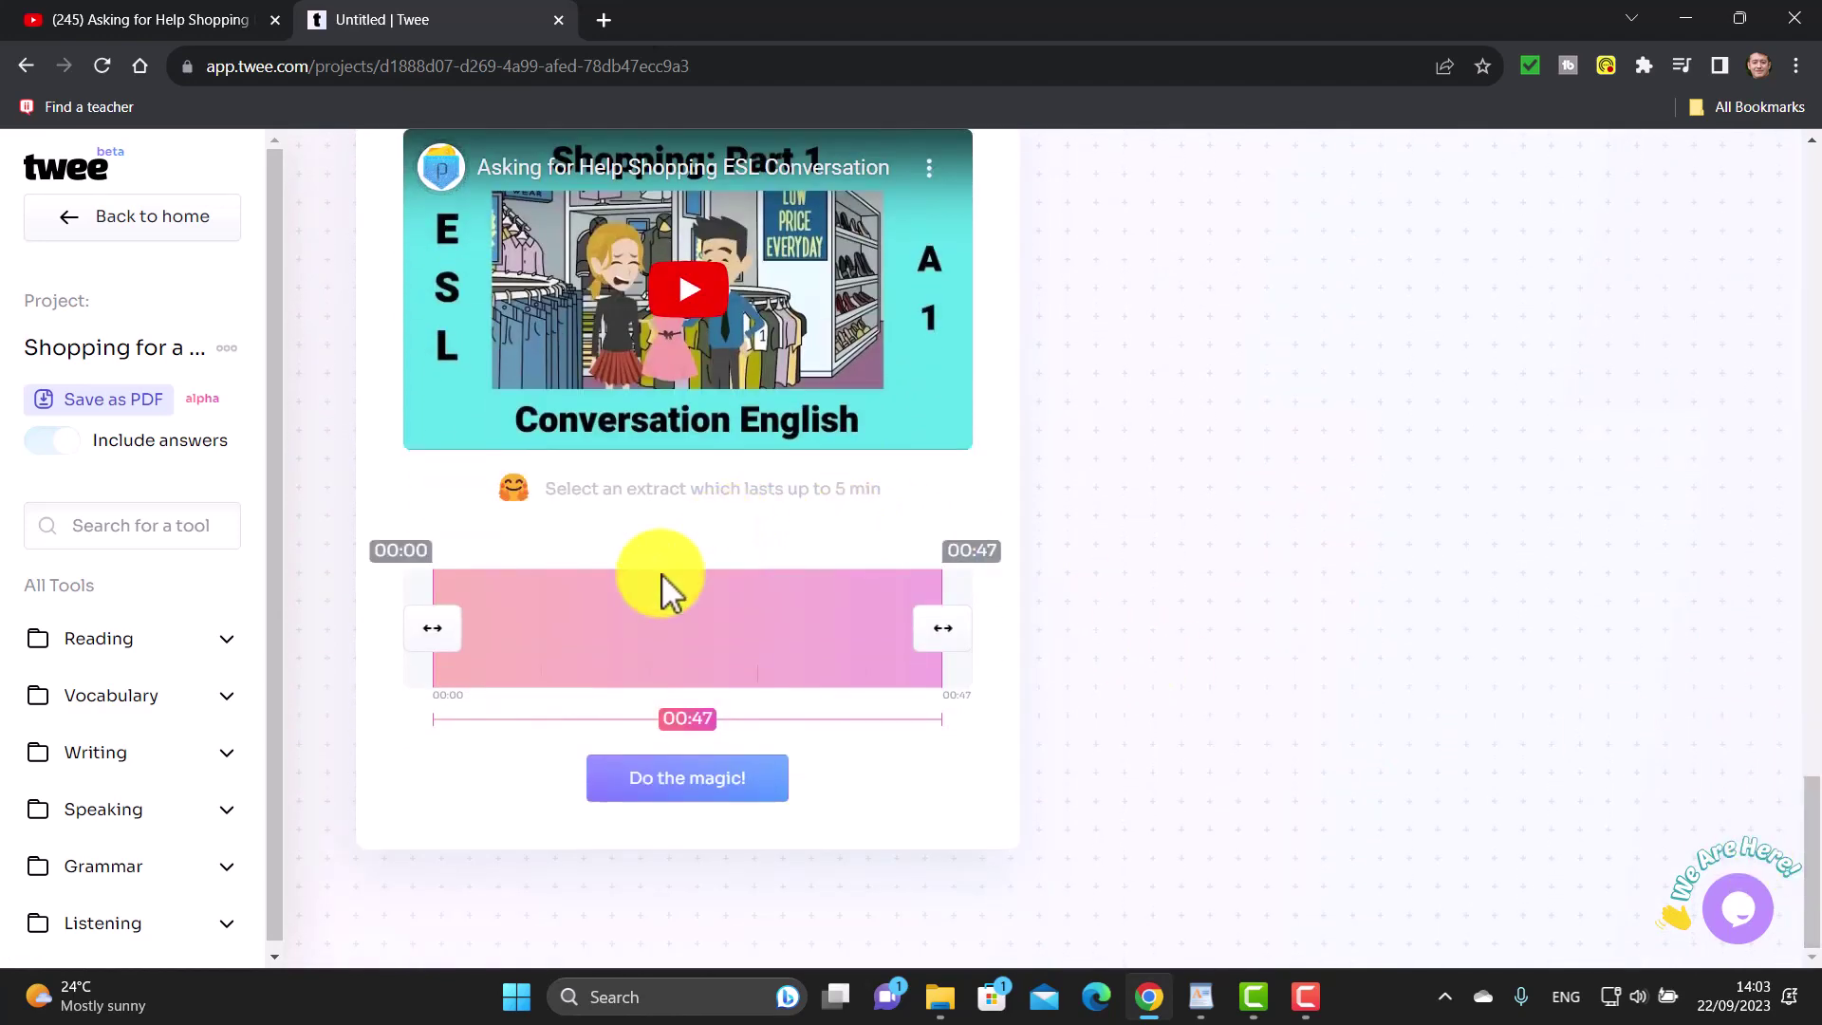
pyautogui.click(680, 786)
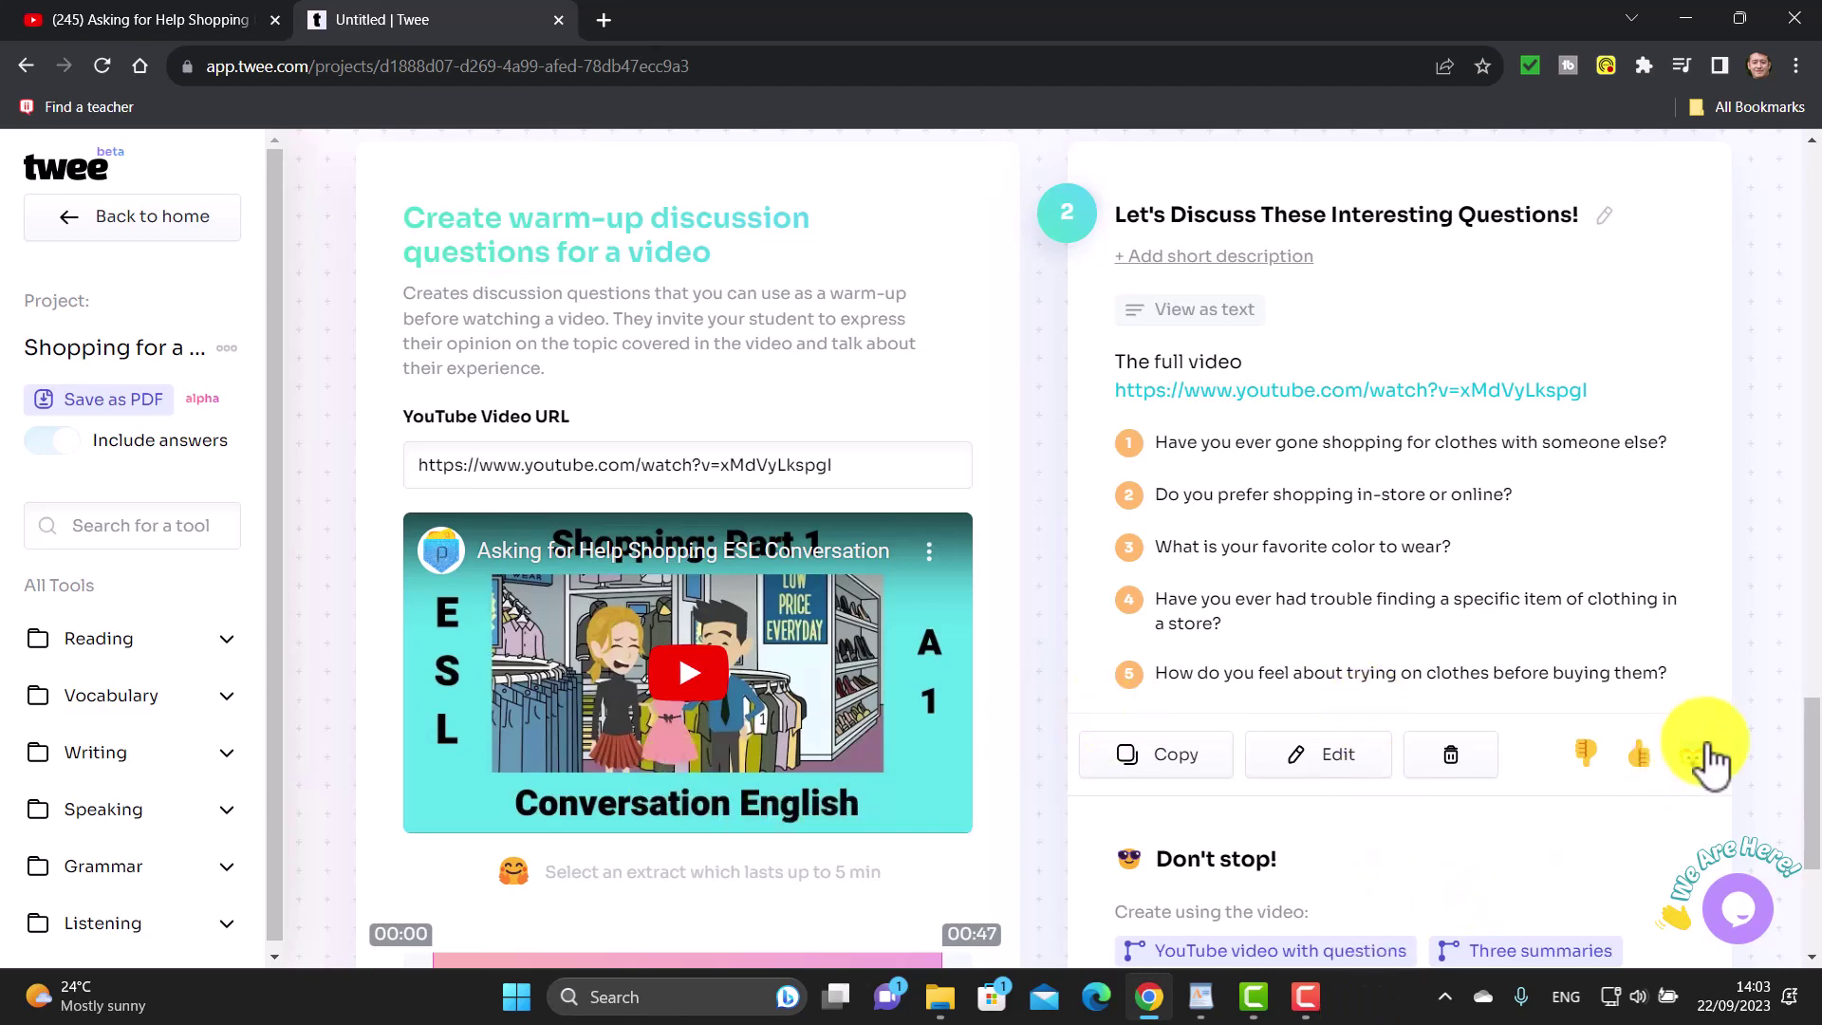
# Check the discussion questions and the project's options, and save the shopping project as a PDF
pyautogui.scroll(-4, 1808, 759)
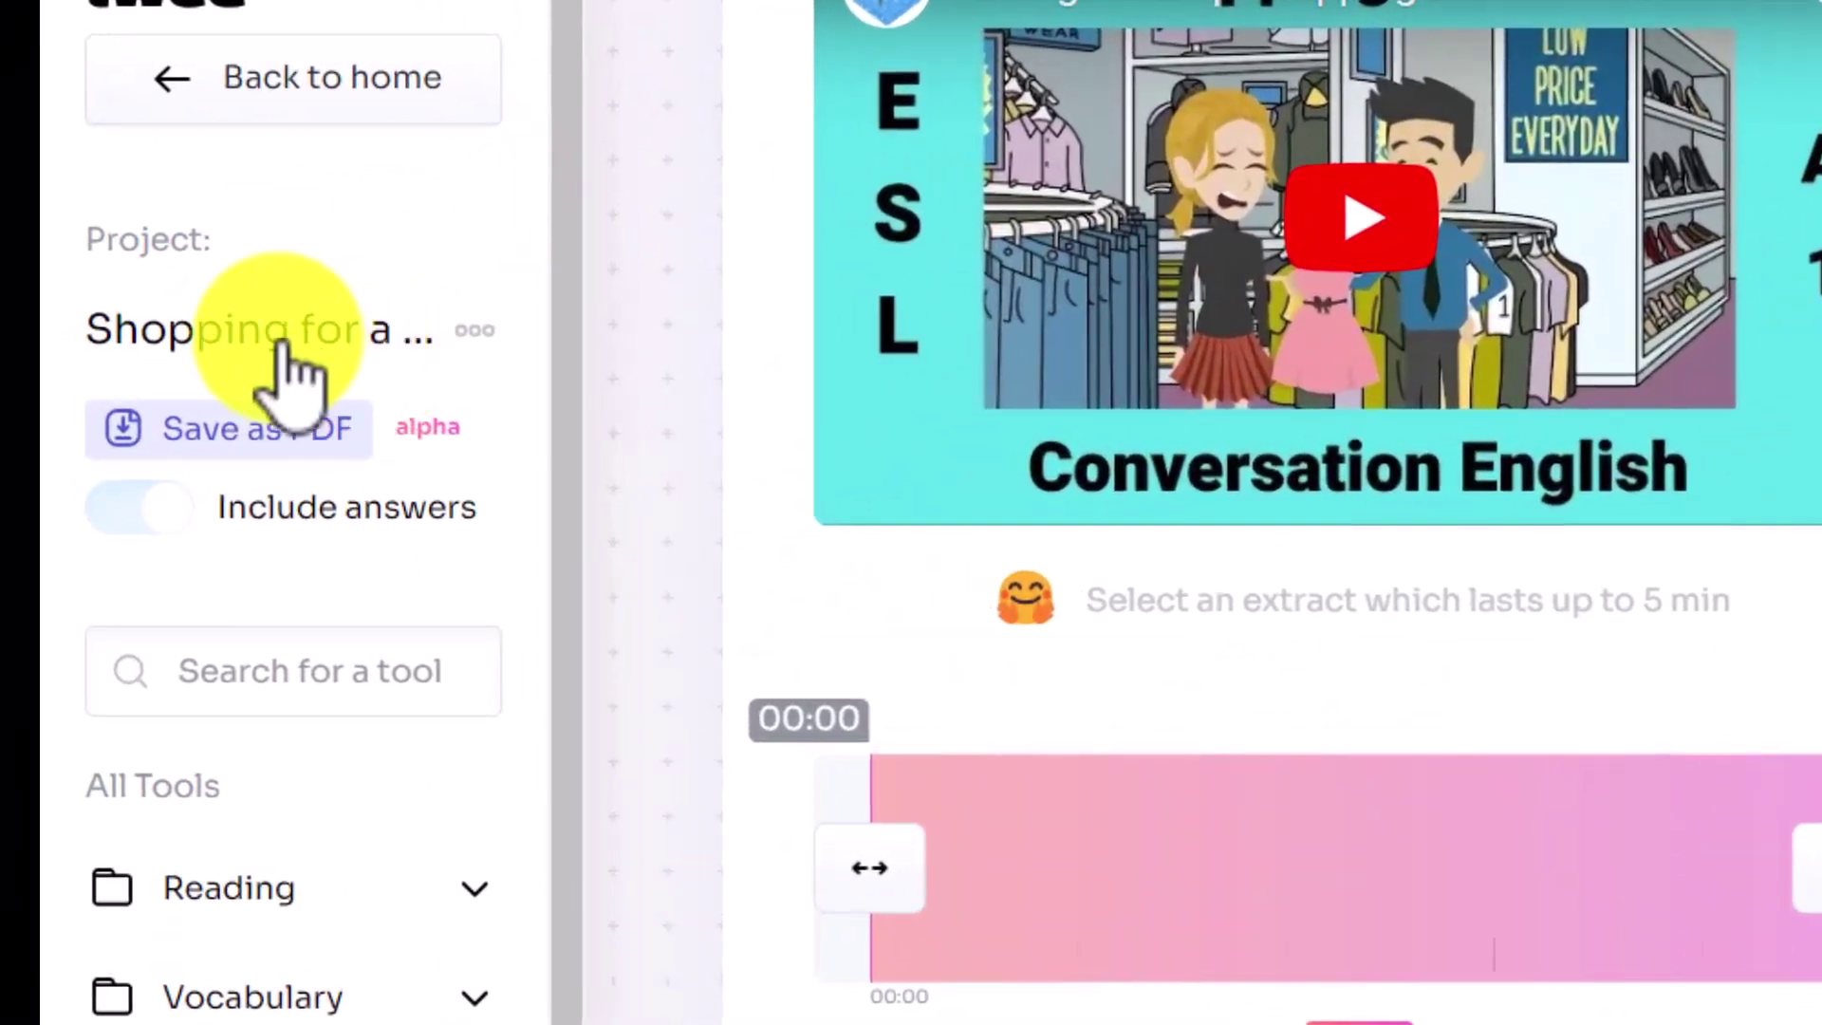
pyautogui.click(475, 330)
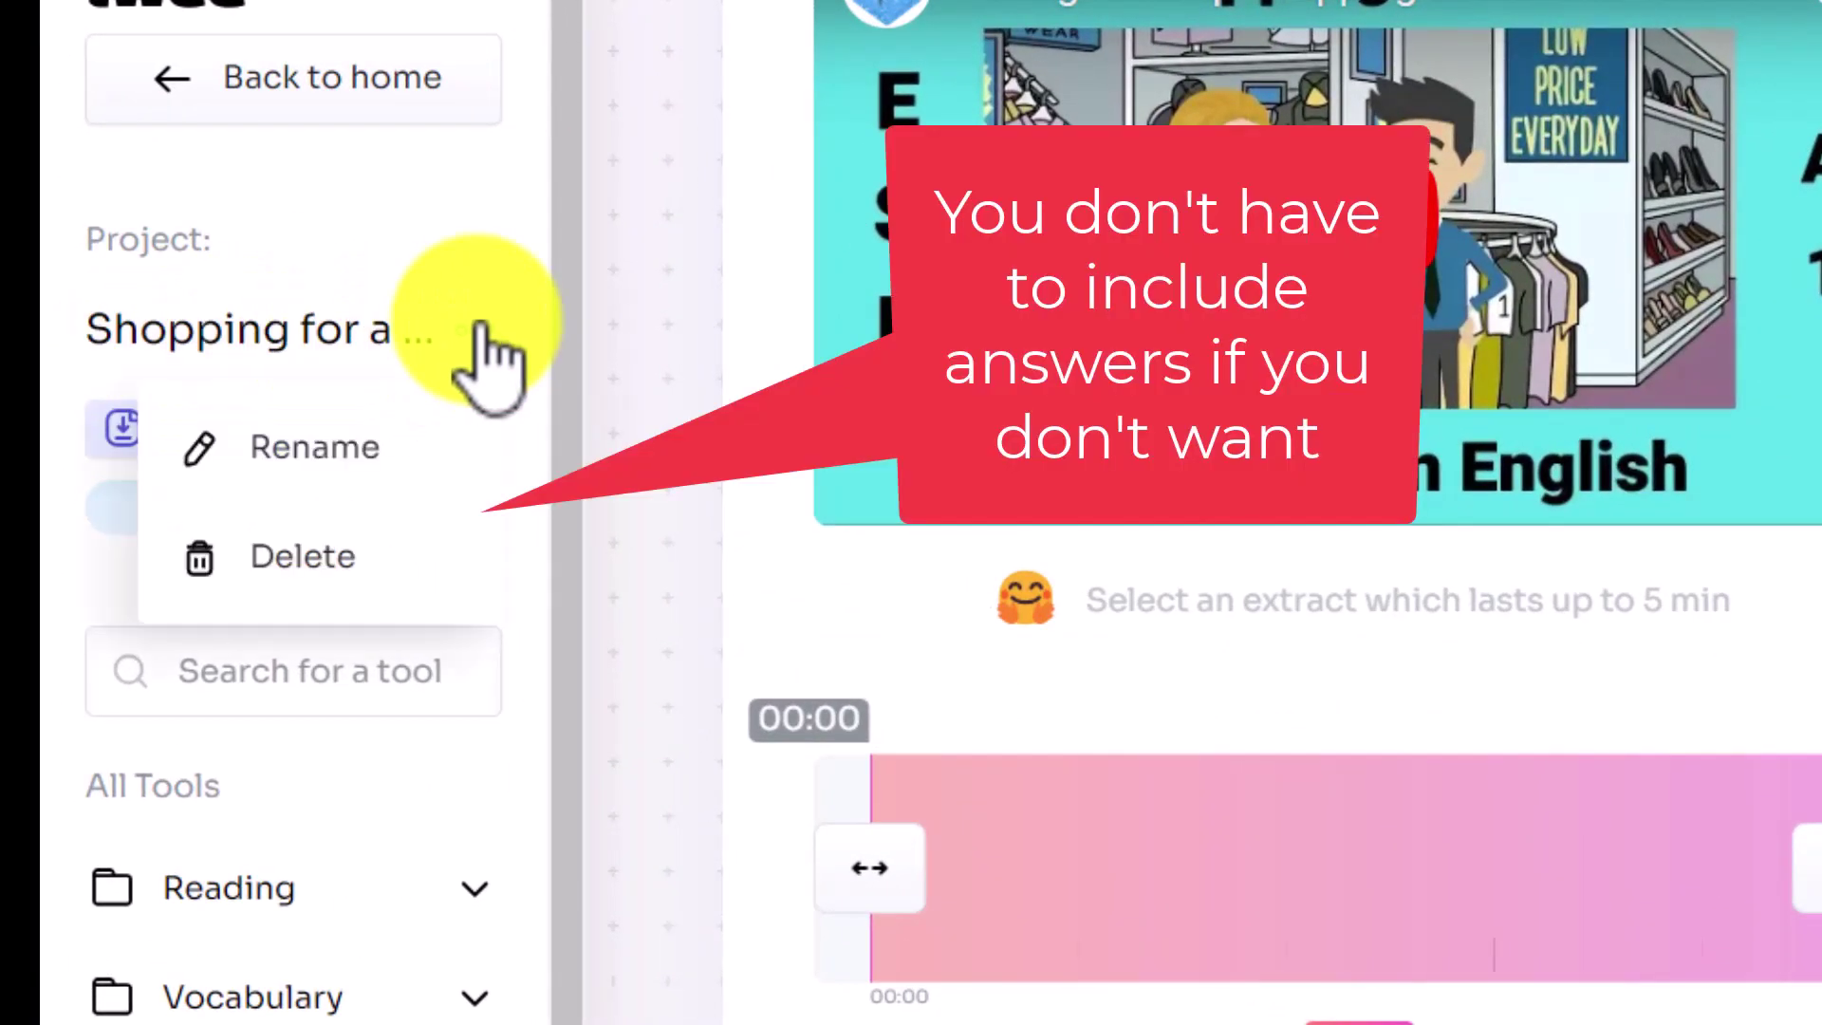
pyautogui.click(381, 232)
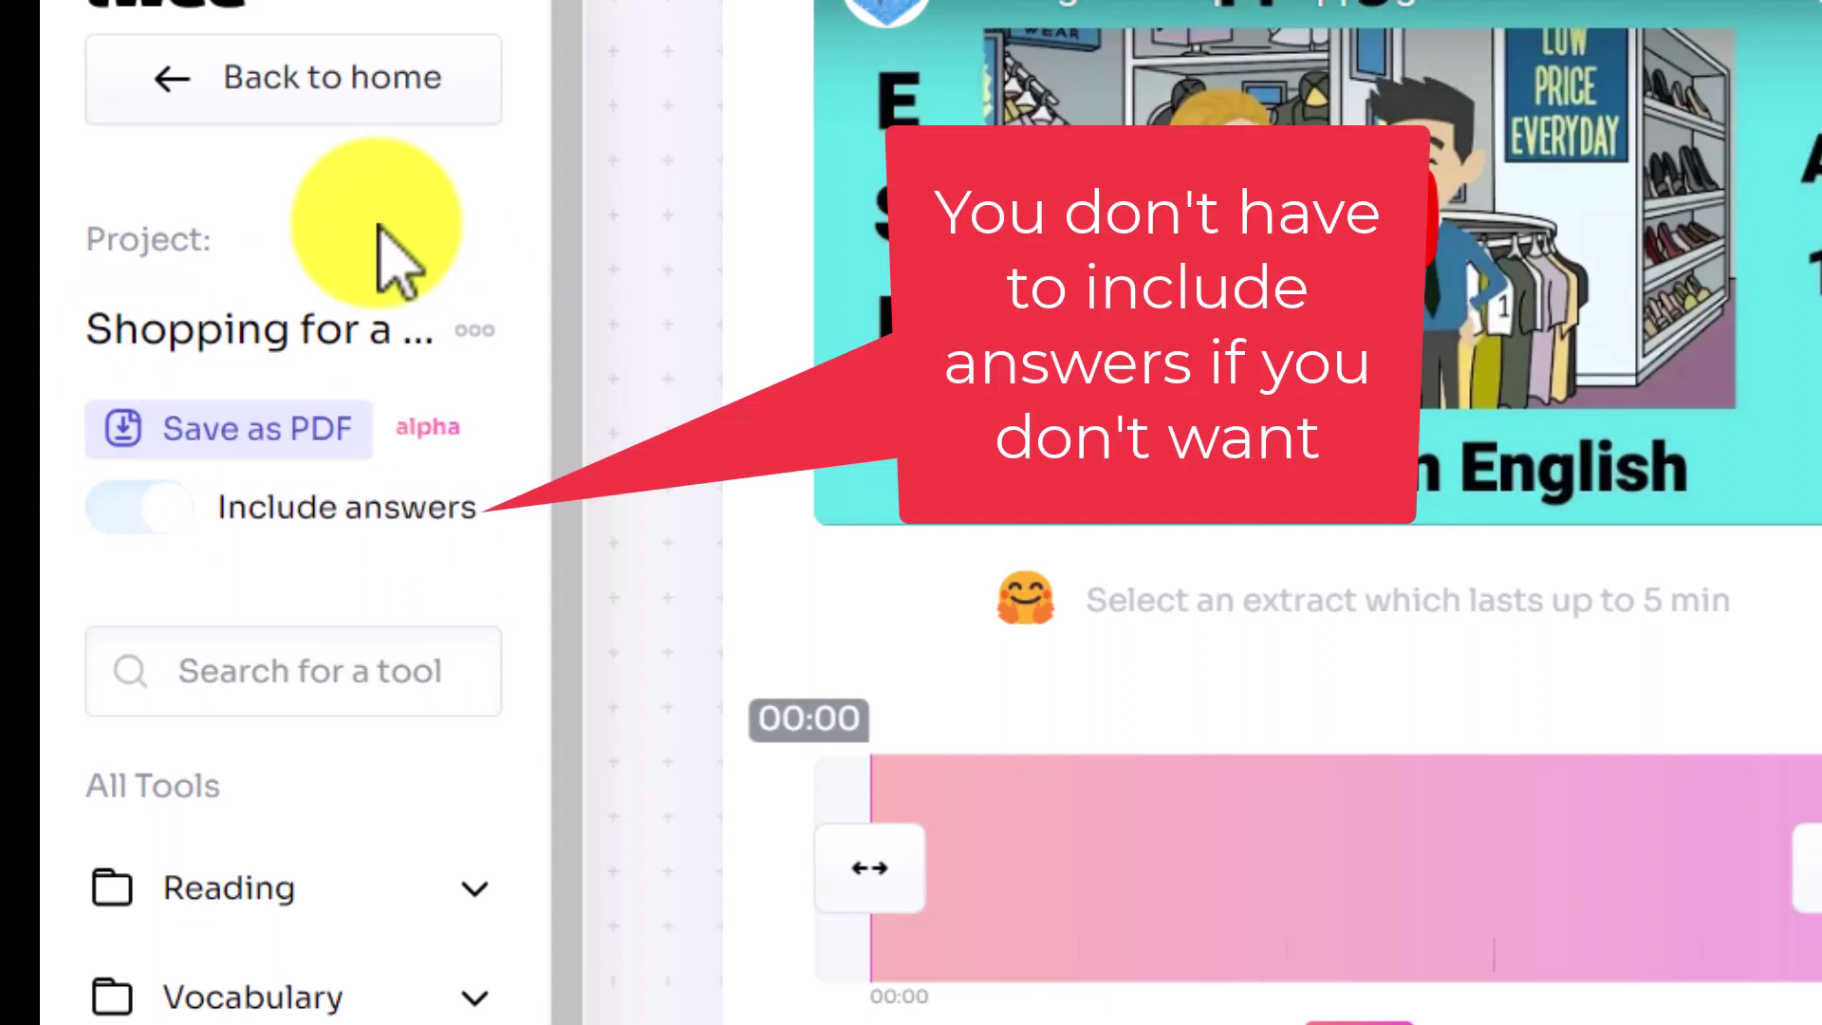
pyautogui.click(233, 438)
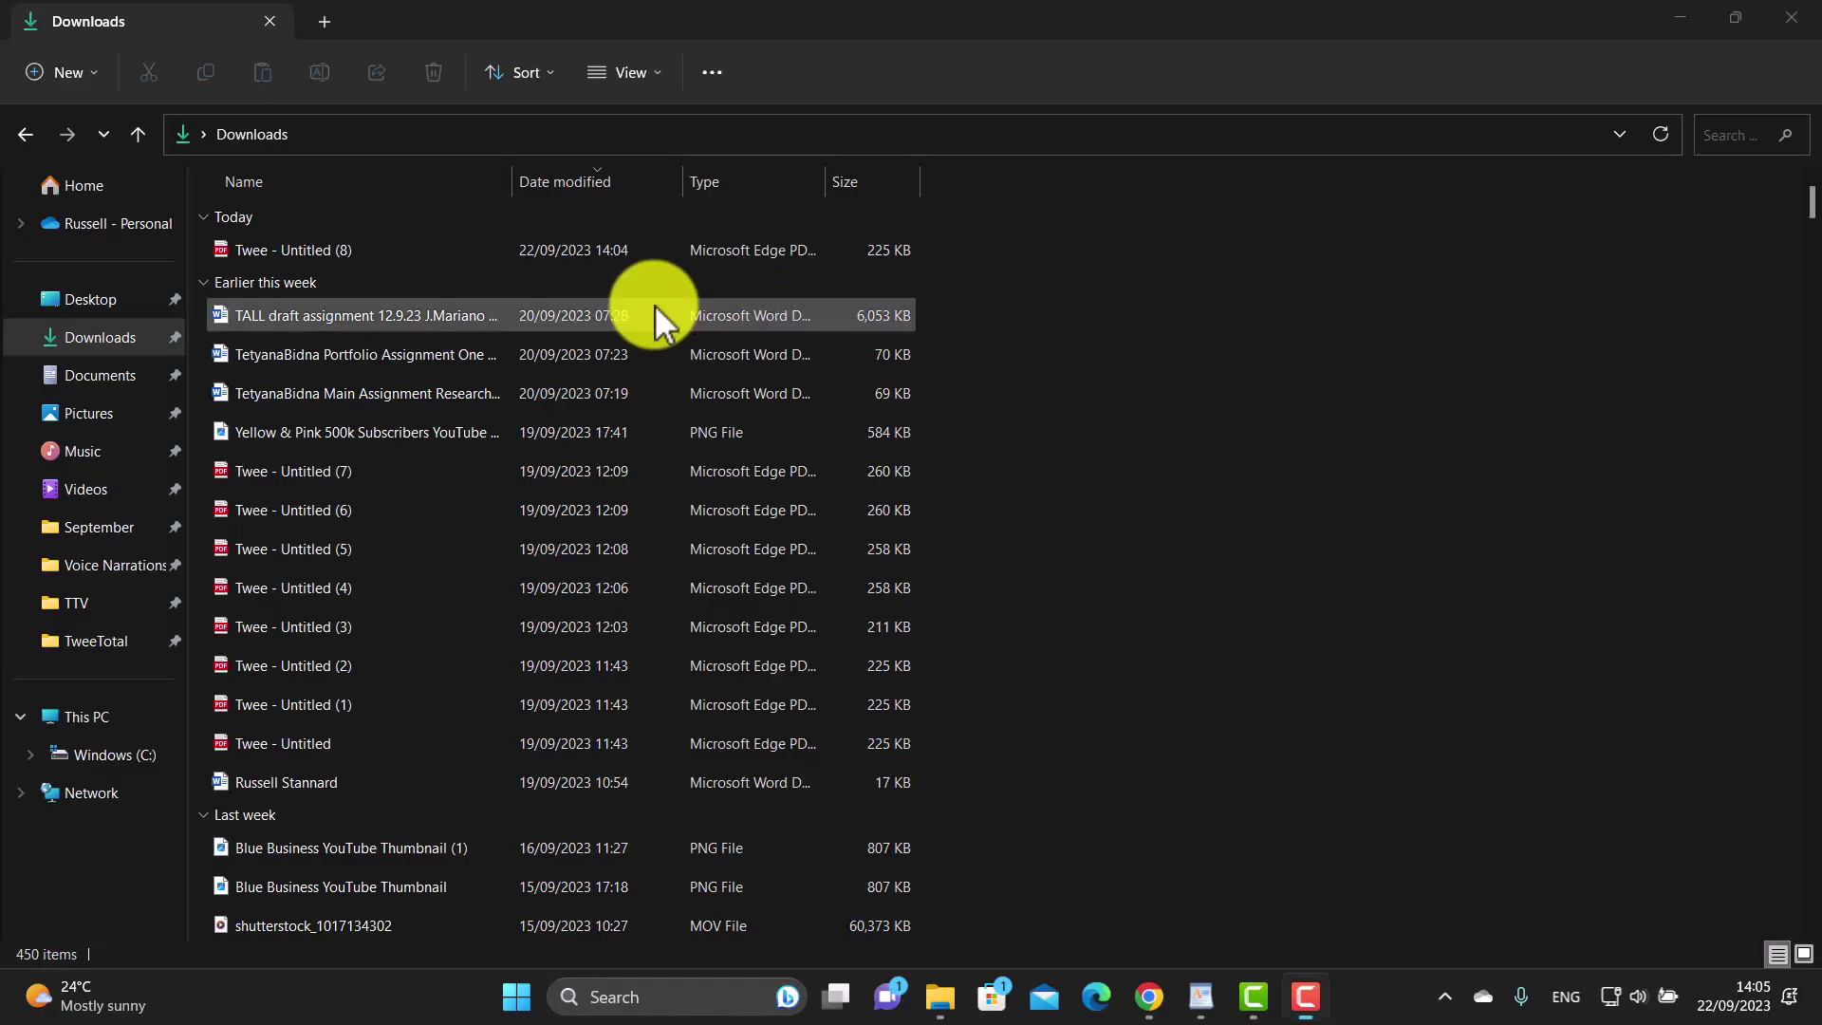
# Open the PDF "Twee - Untitled (8)" from the Downloads folder and look through the exercises on its pages
pyautogui.click(517, 243)
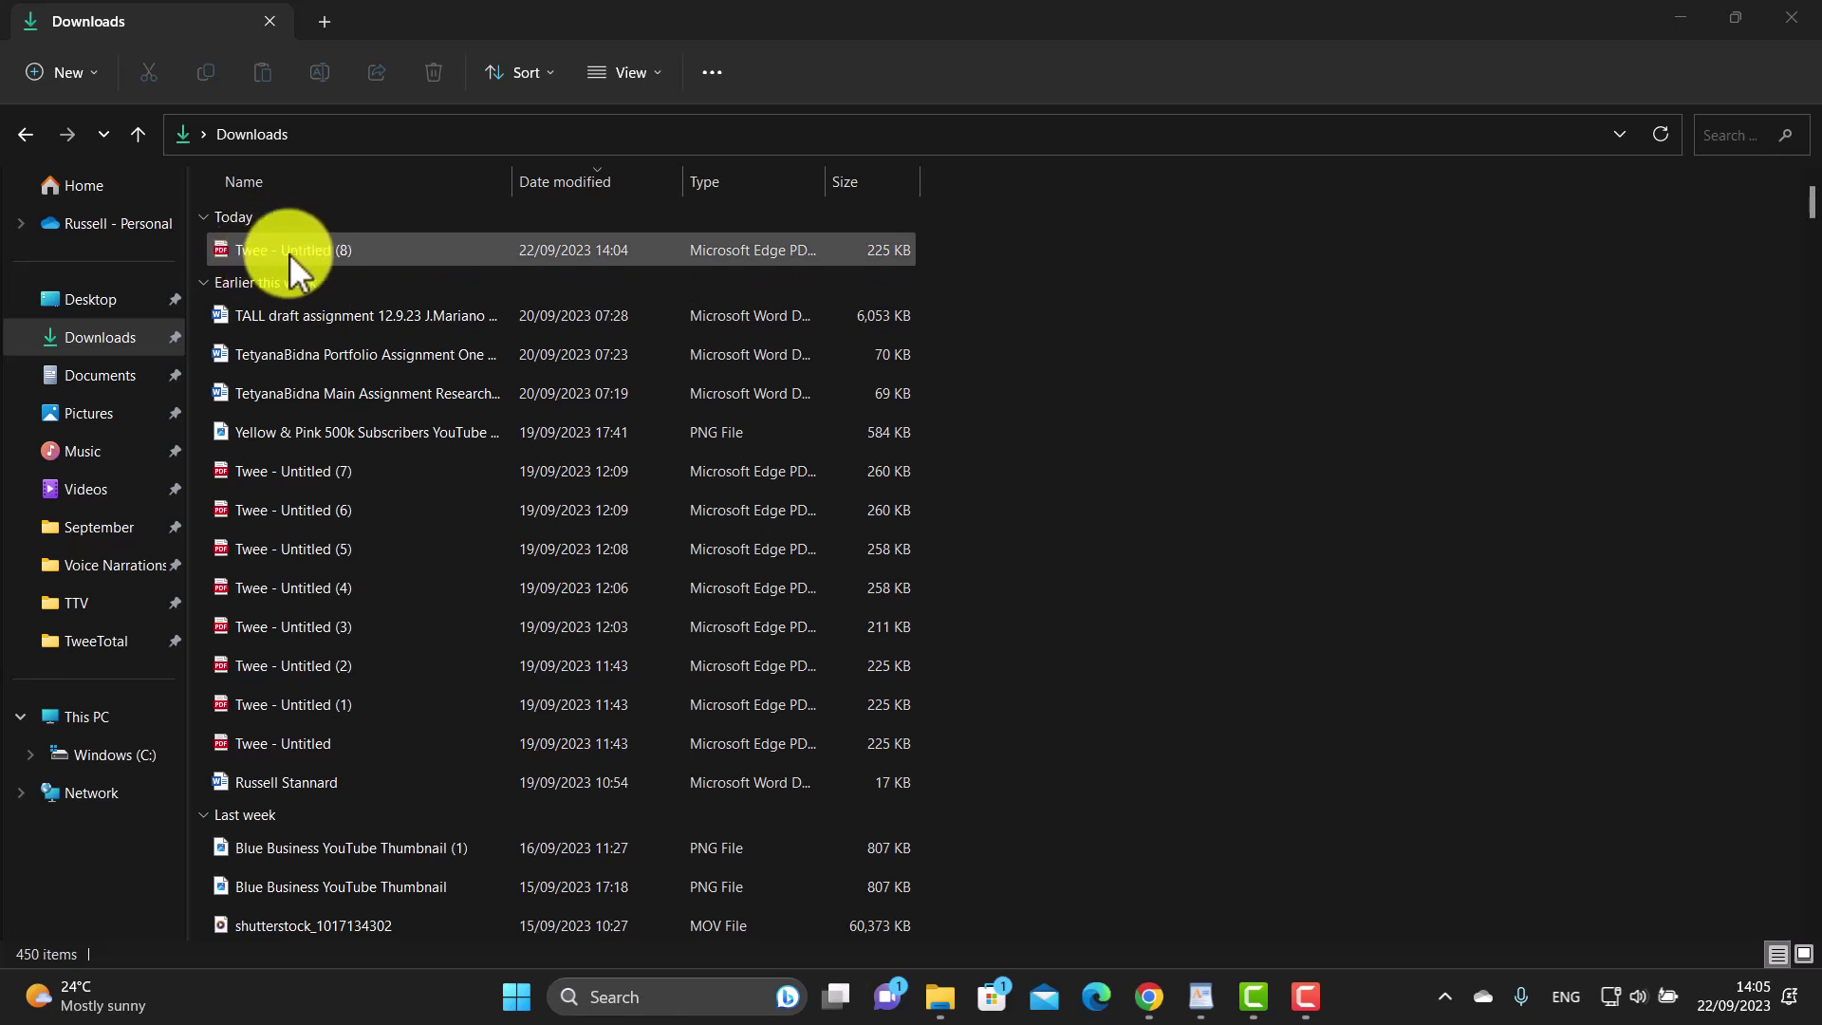
pyautogui.doubleClick(321, 251)
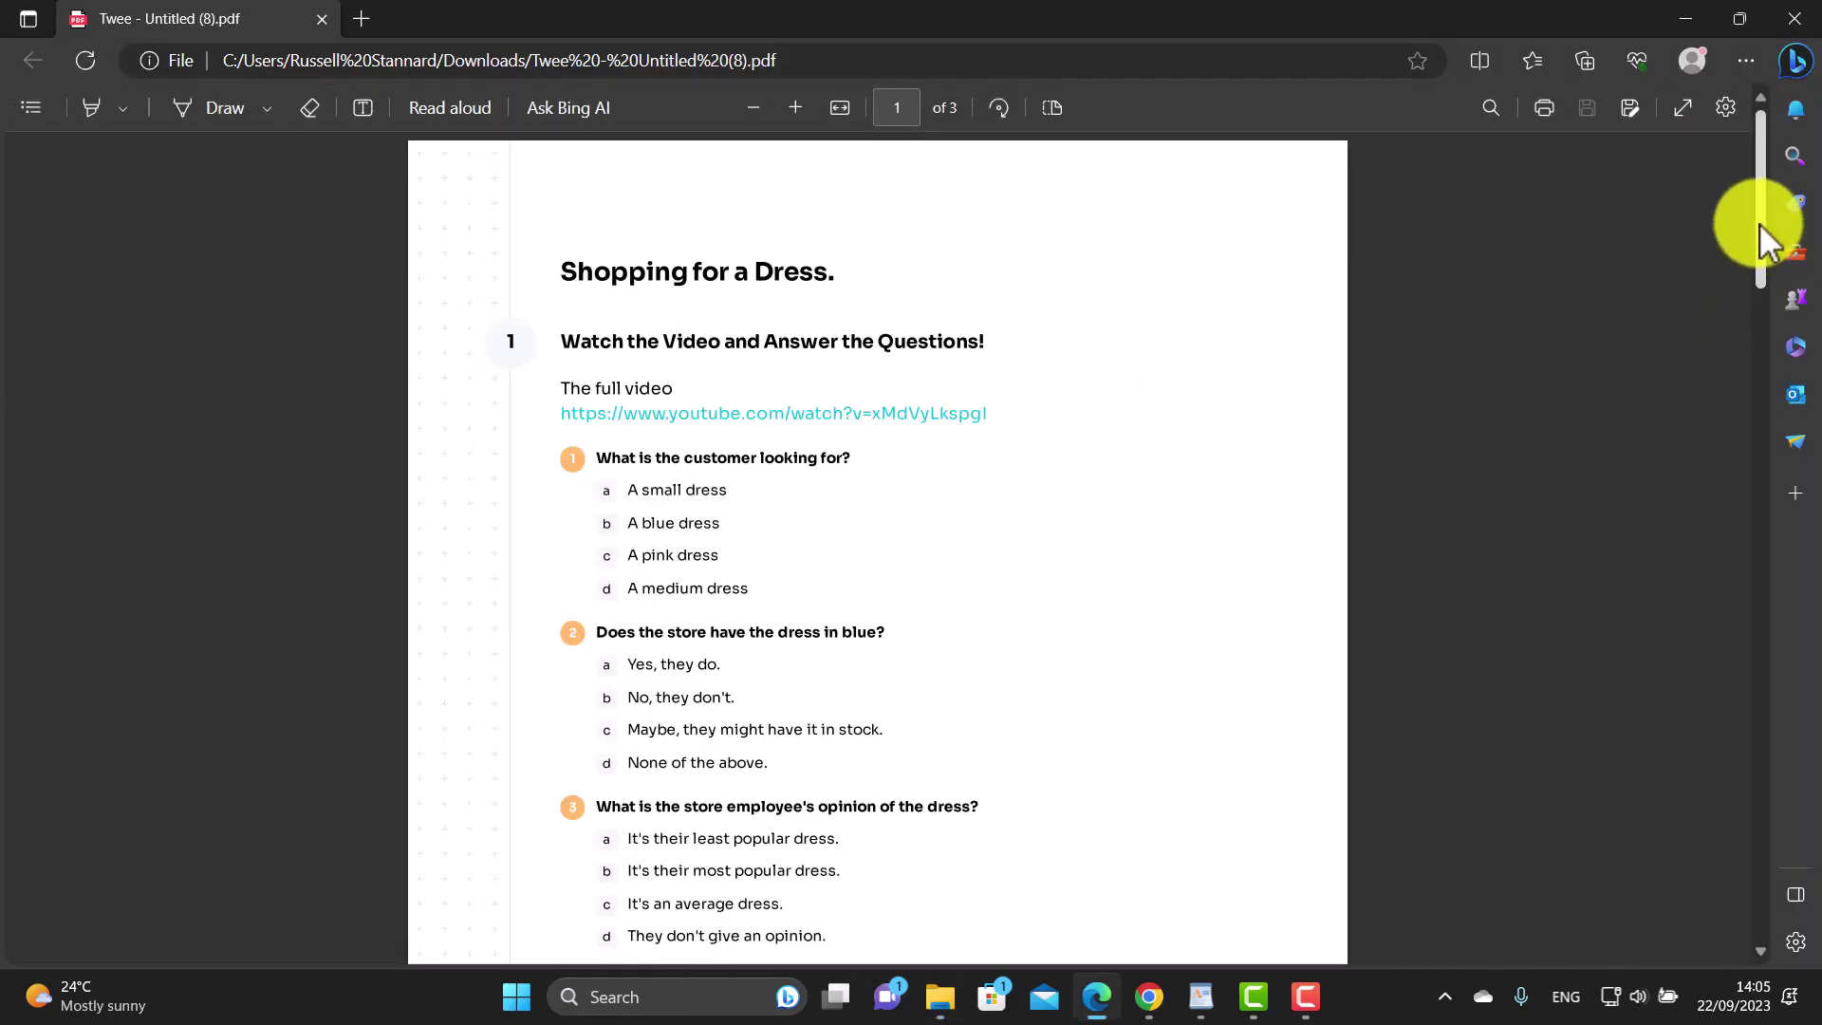
pyautogui.moveTo(1762, 236); pyautogui.dragTo(1716, 588)
pyautogui.scroll(-2, 1715, 606)
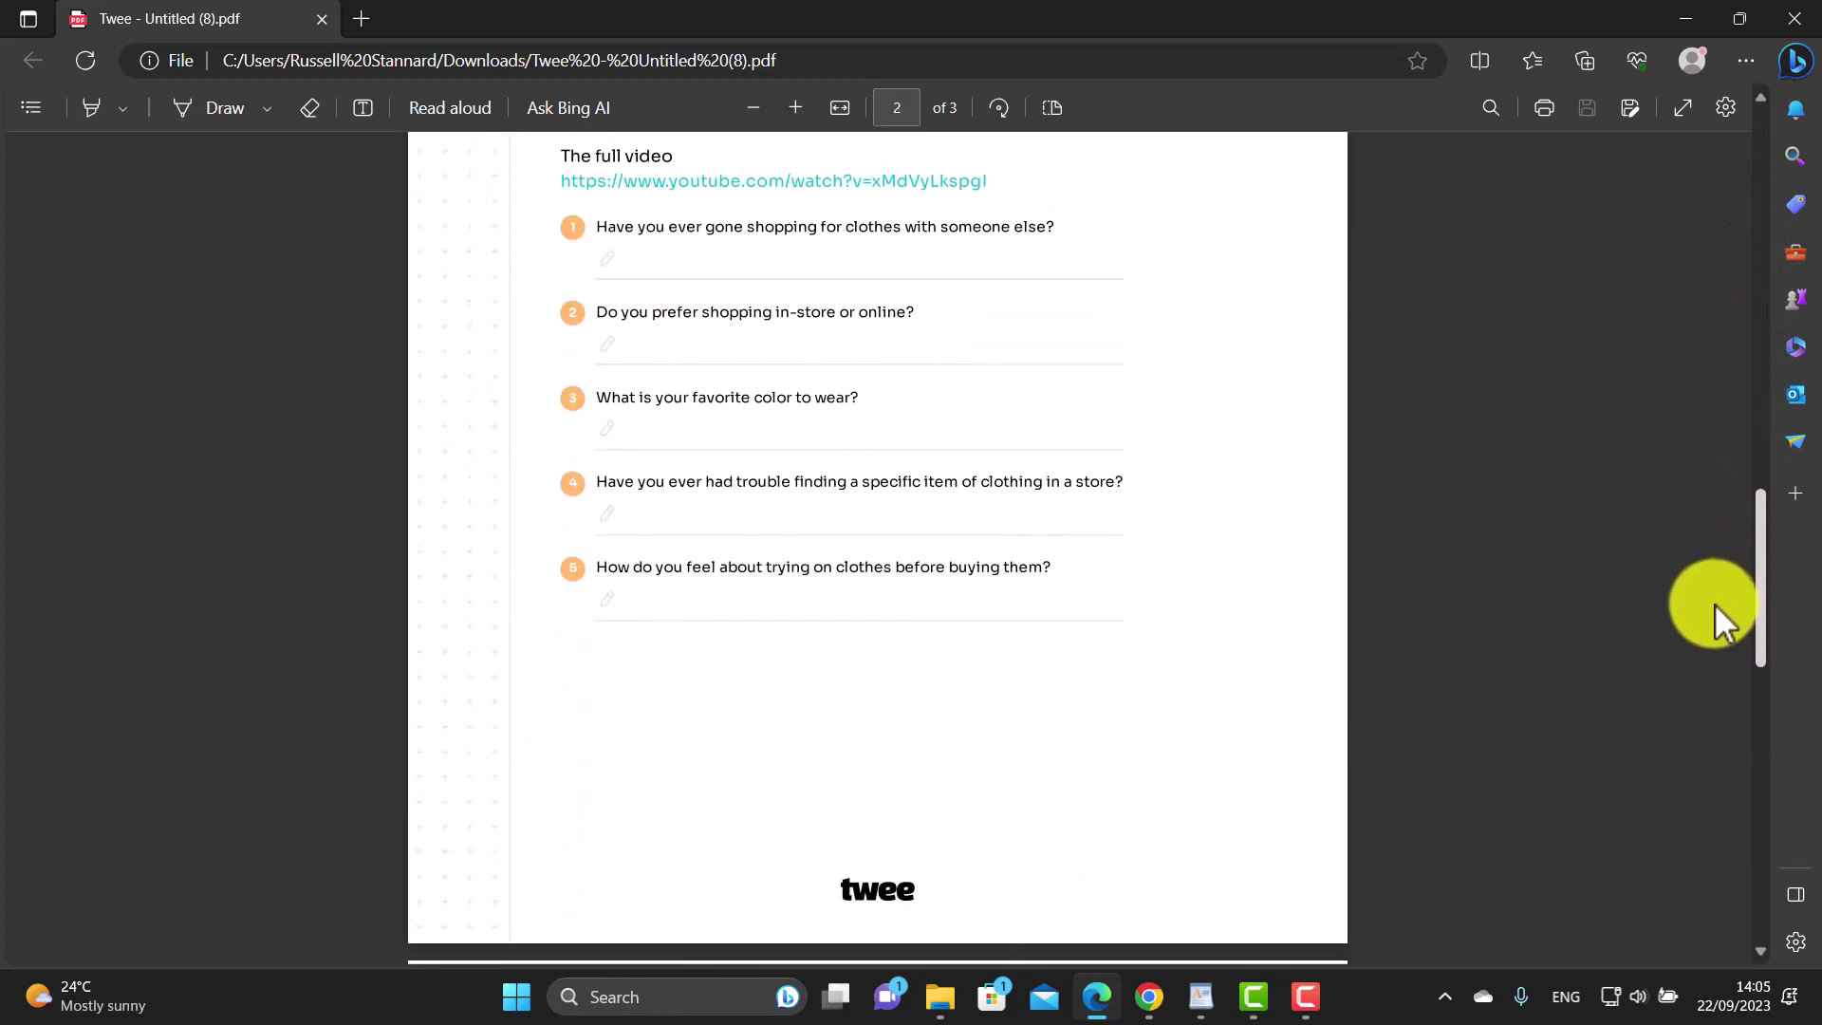
pyautogui.scroll(-1, 1722, 569)
pyautogui.scroll(10, 1738, 412)
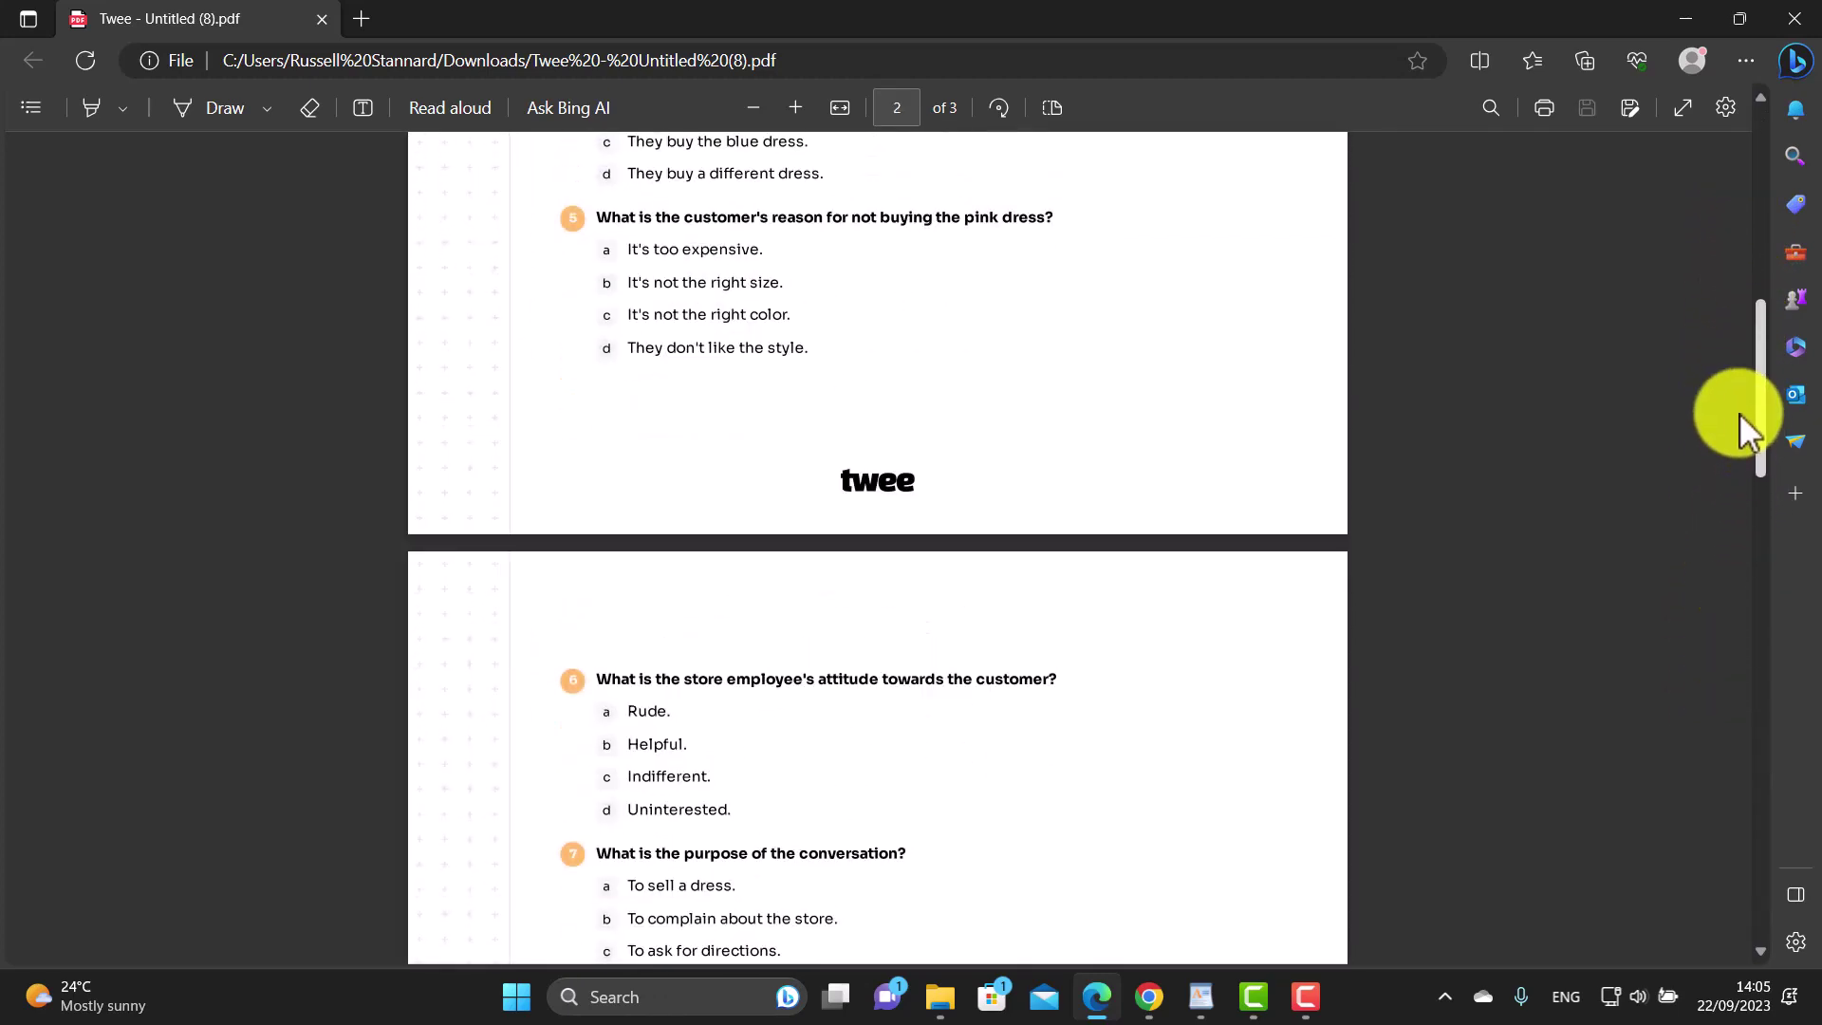
pyautogui.scroll(5, 1751, 266)
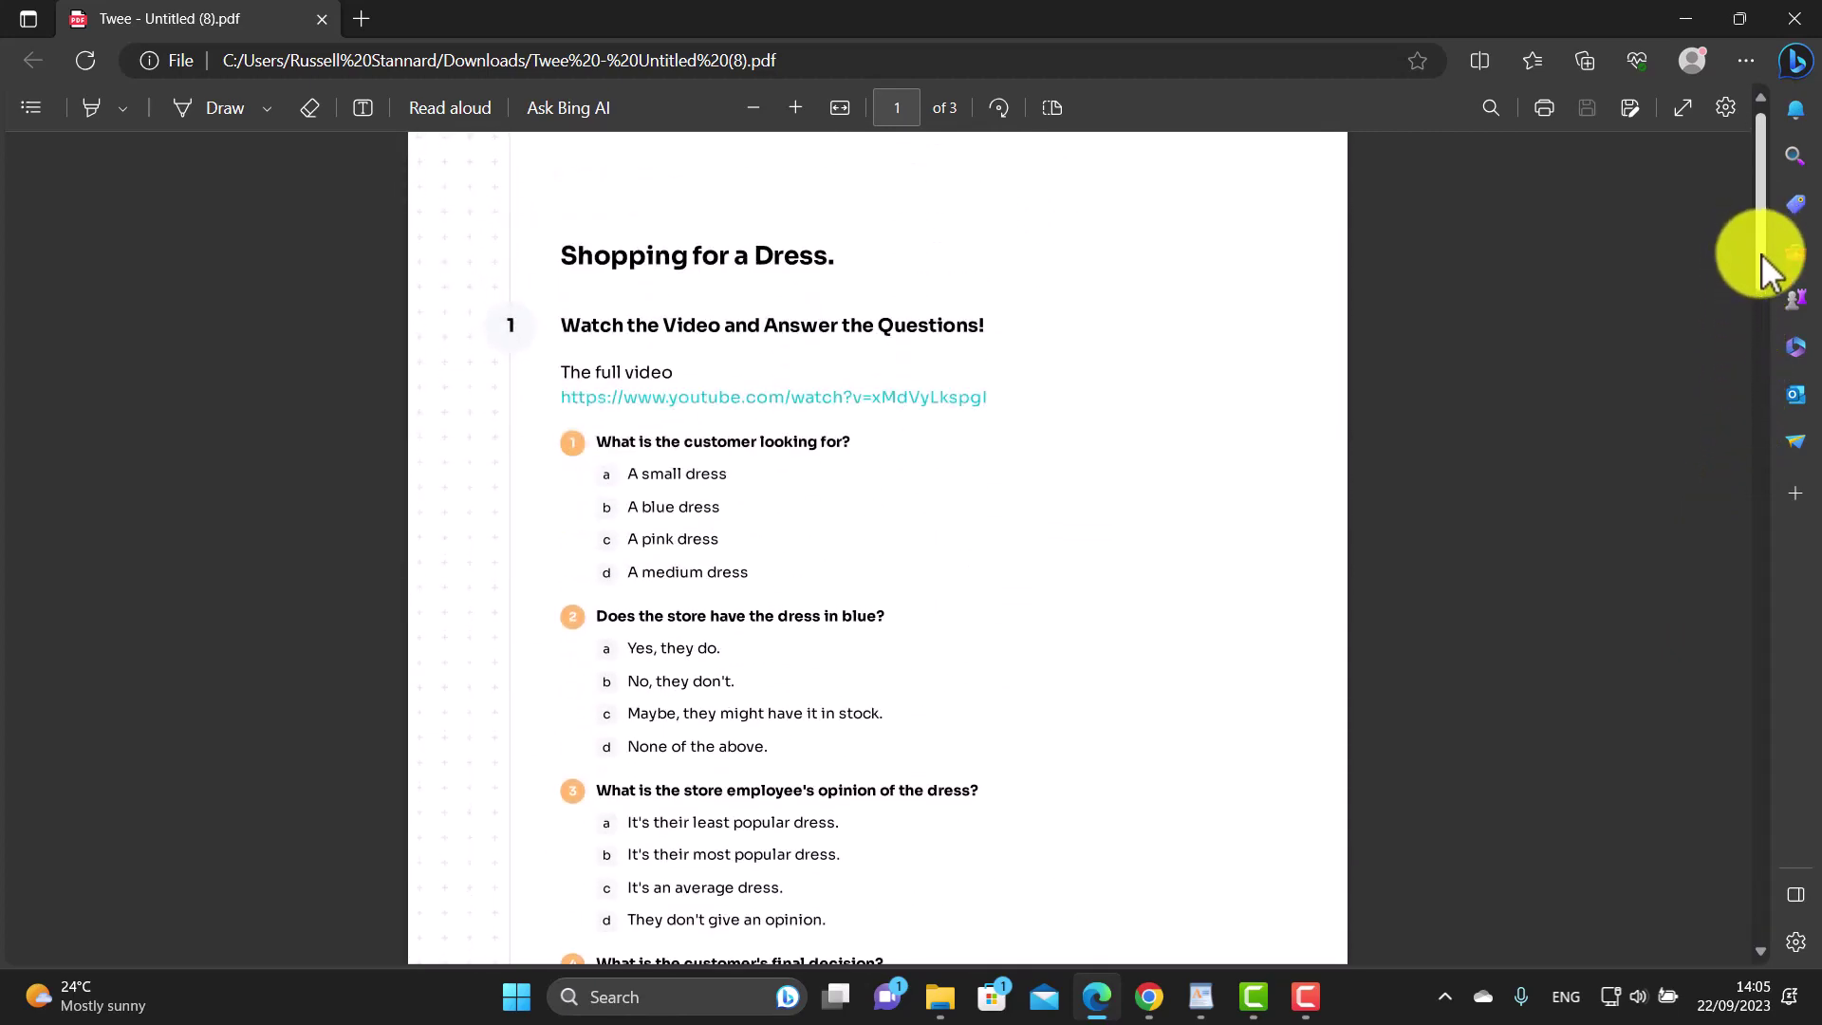
# Leave the PDF, return to the Twee home page, and open the tool for creating a text on a certain topic
pyautogui.moveTo(1761, 265); pyautogui.dragTo(1675, 758)
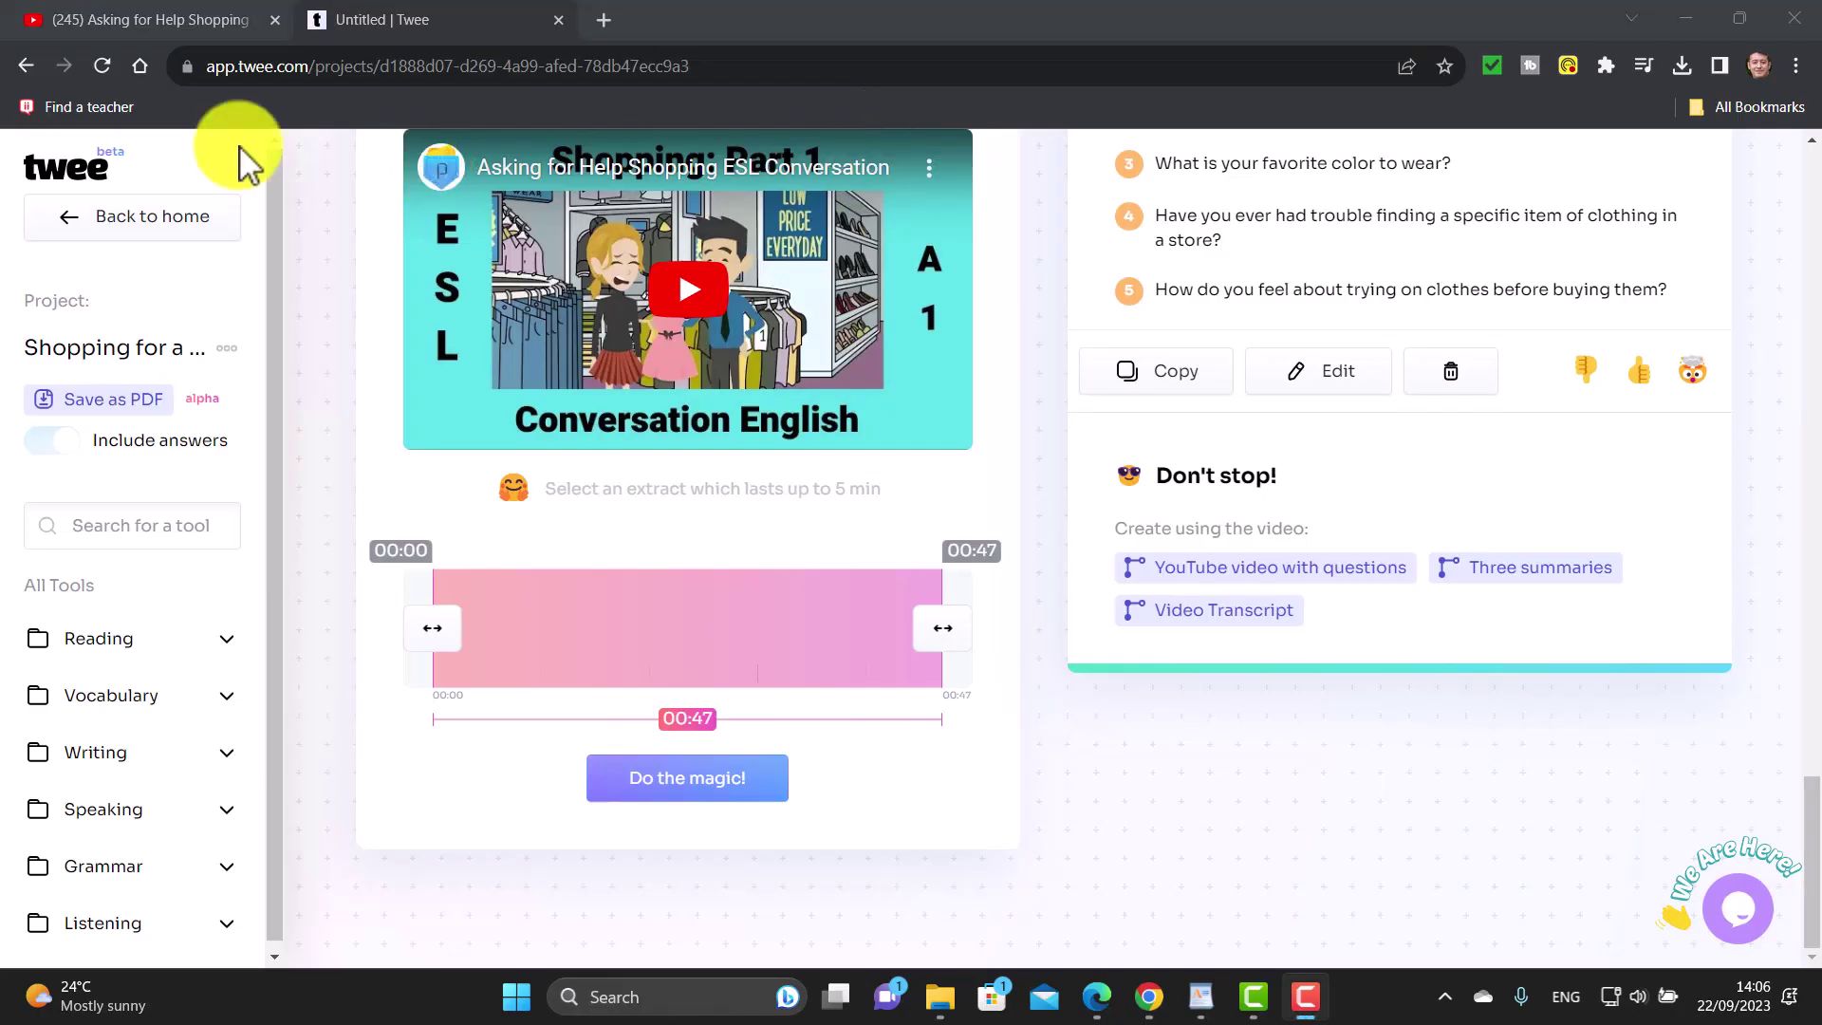
pyautogui.click(114, 218)
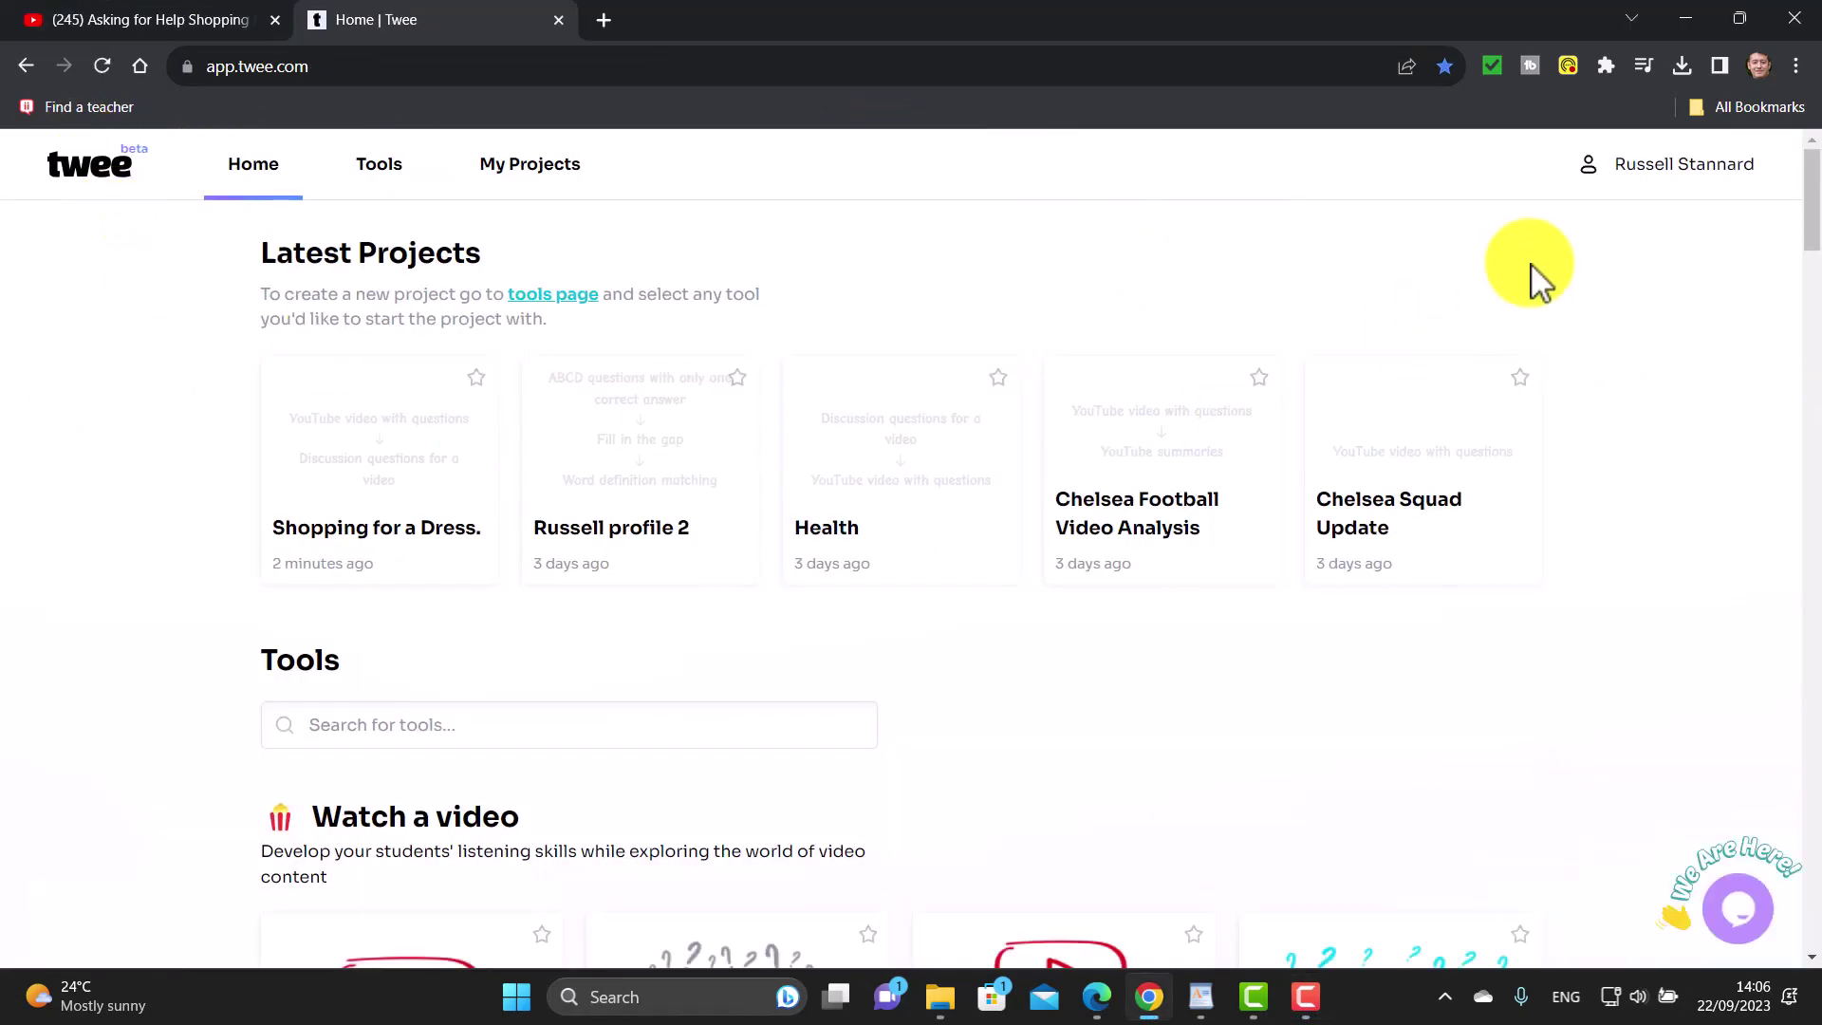
pyautogui.moveTo(1812, 223); pyautogui.dragTo(1810, 276)
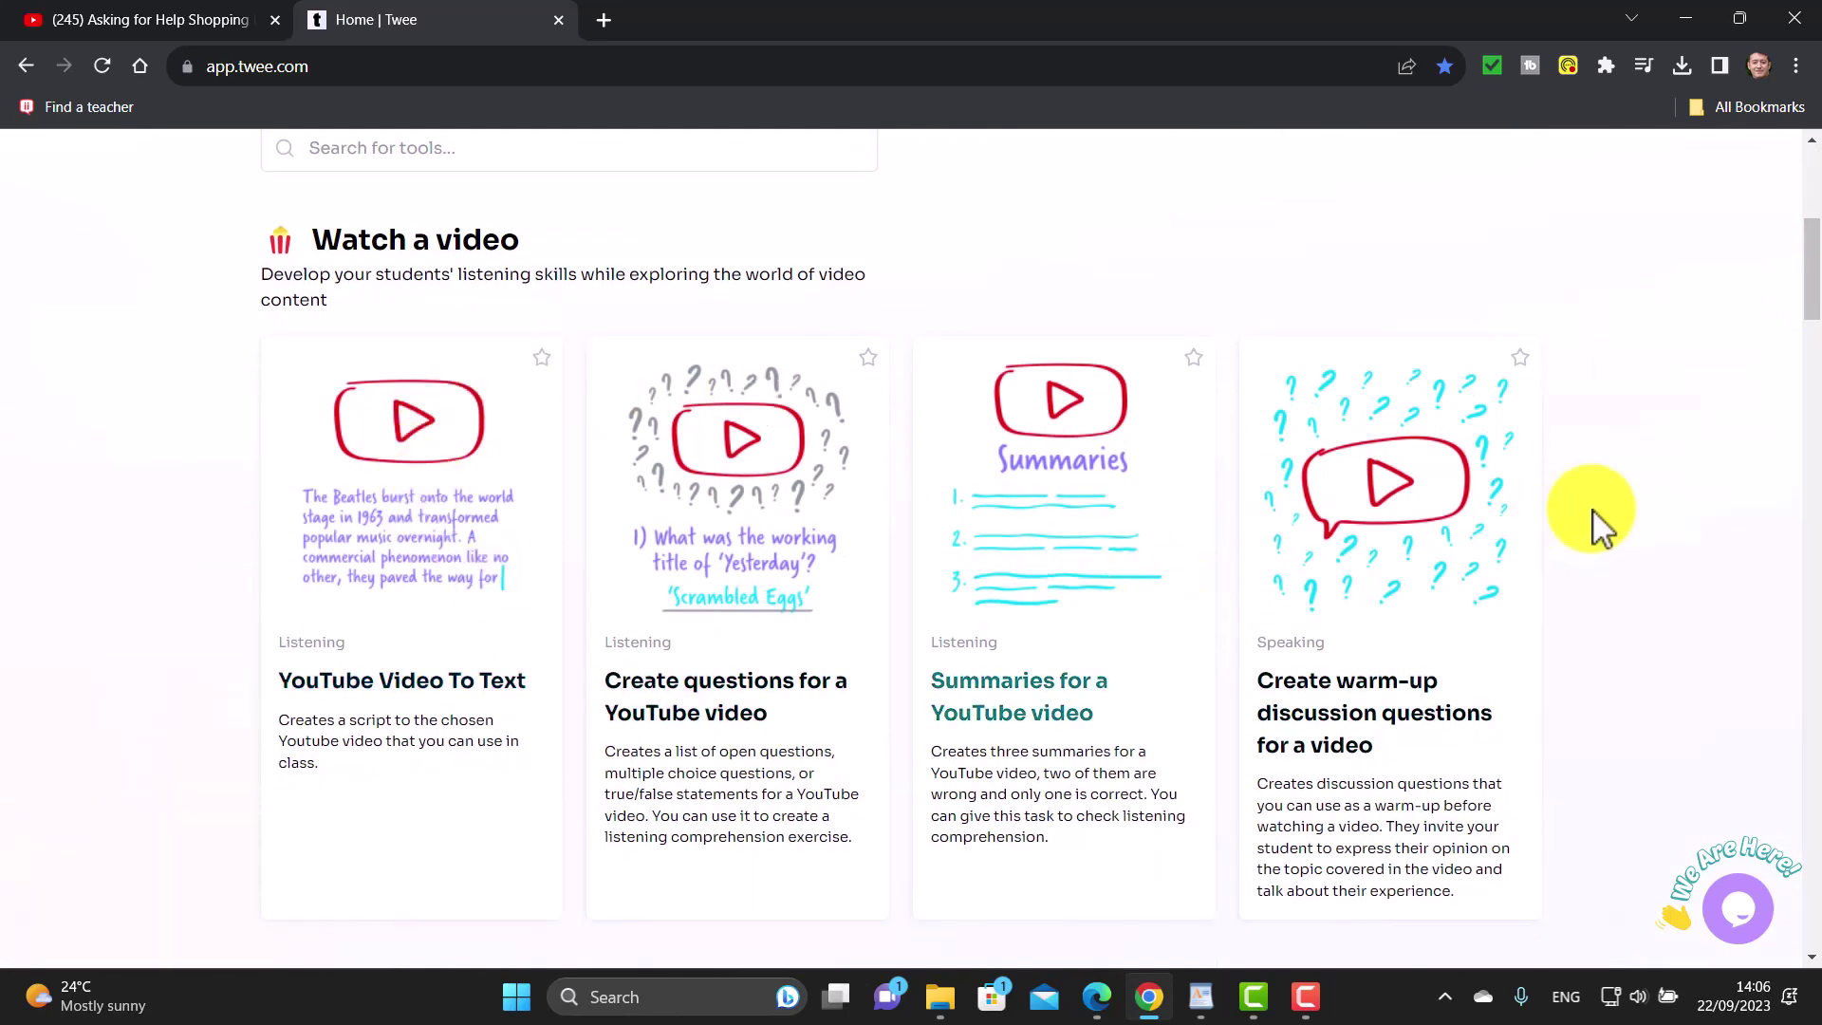
pyautogui.moveTo(1817, 289); pyautogui.dragTo(1793, 375)
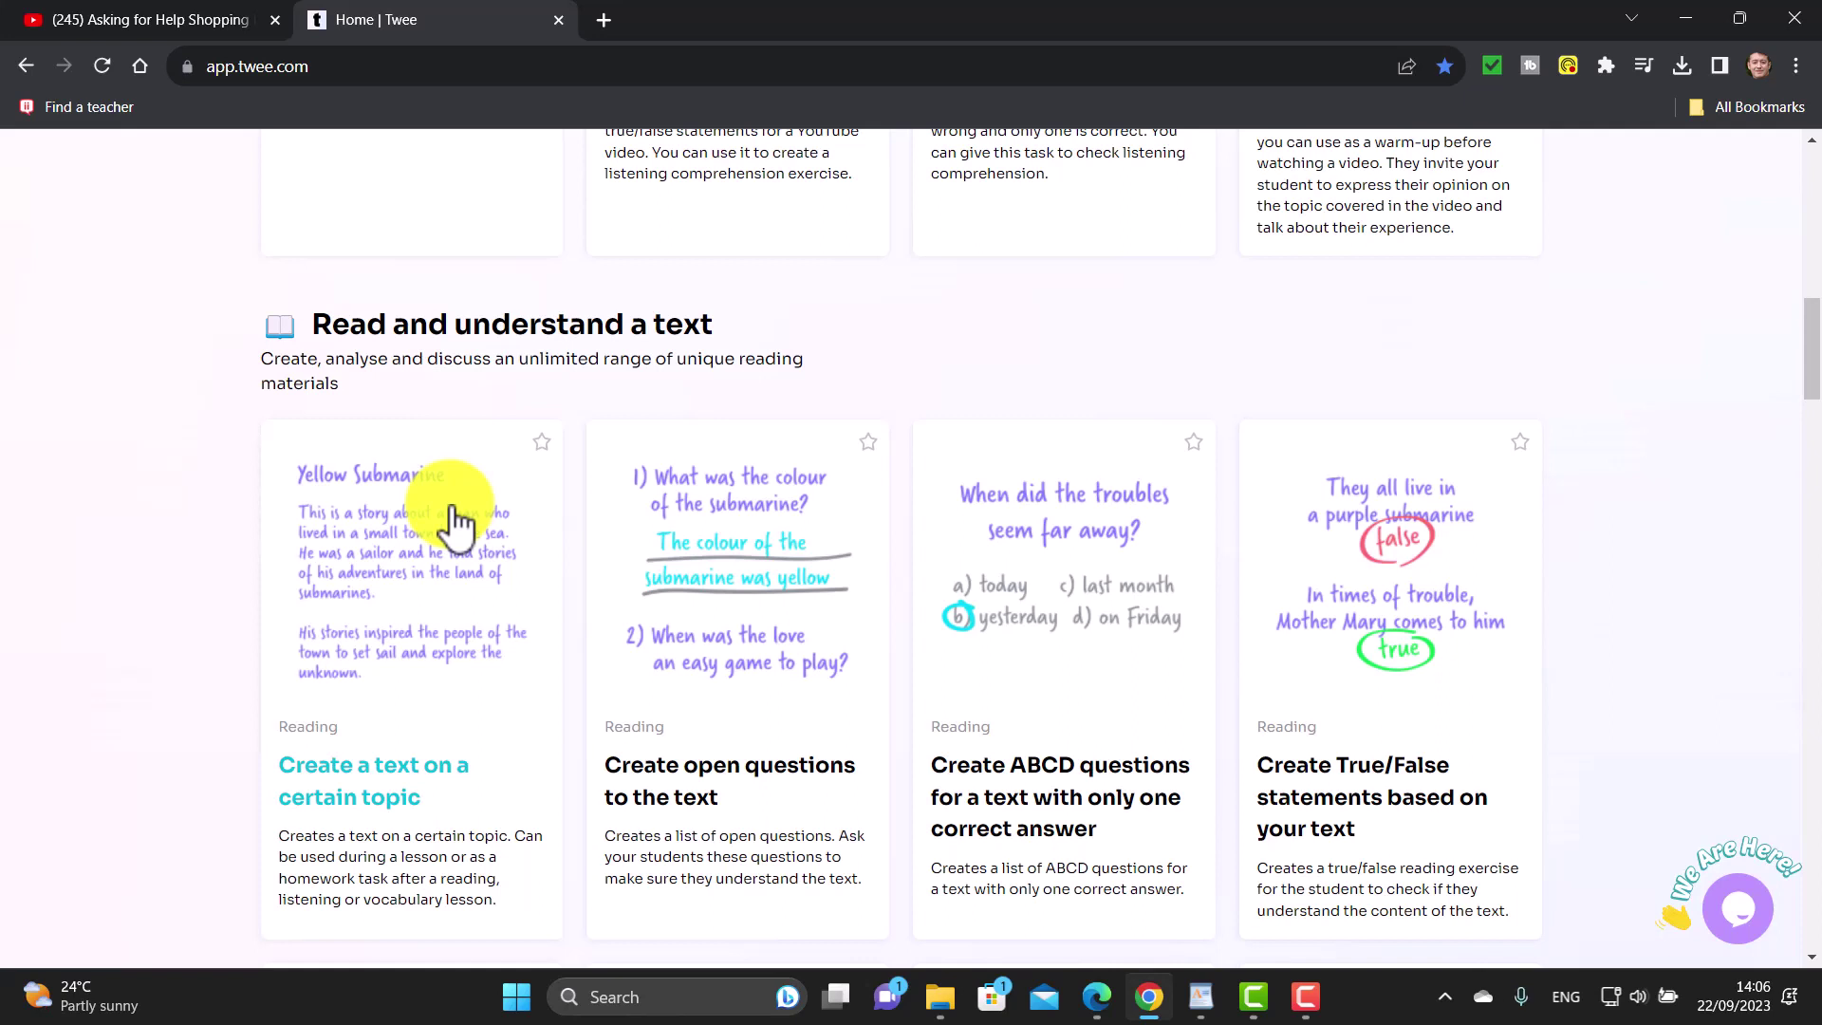
pyautogui.click(378, 522)
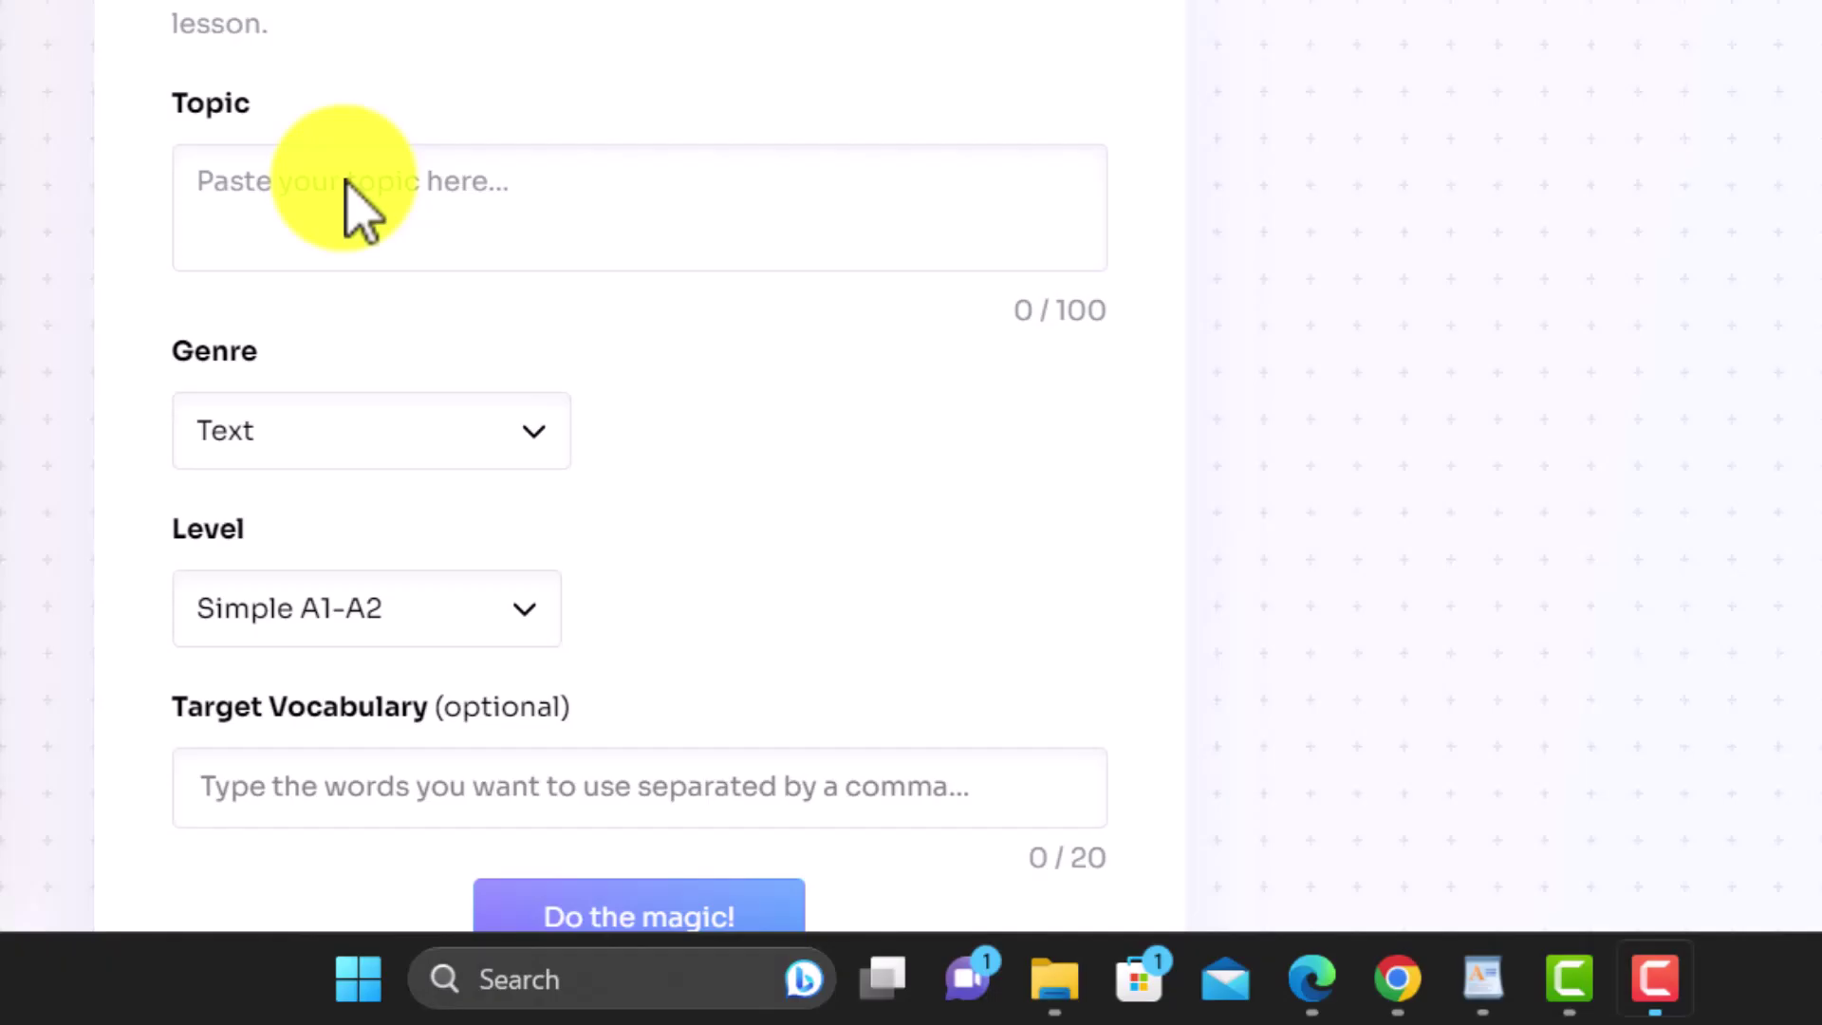
# Set the text's topic to Healthy Eating, its genre to Descriptive article and its level to Intermediate B1-B2
pyautogui.click(316, 128)
pyautogui.write('He')
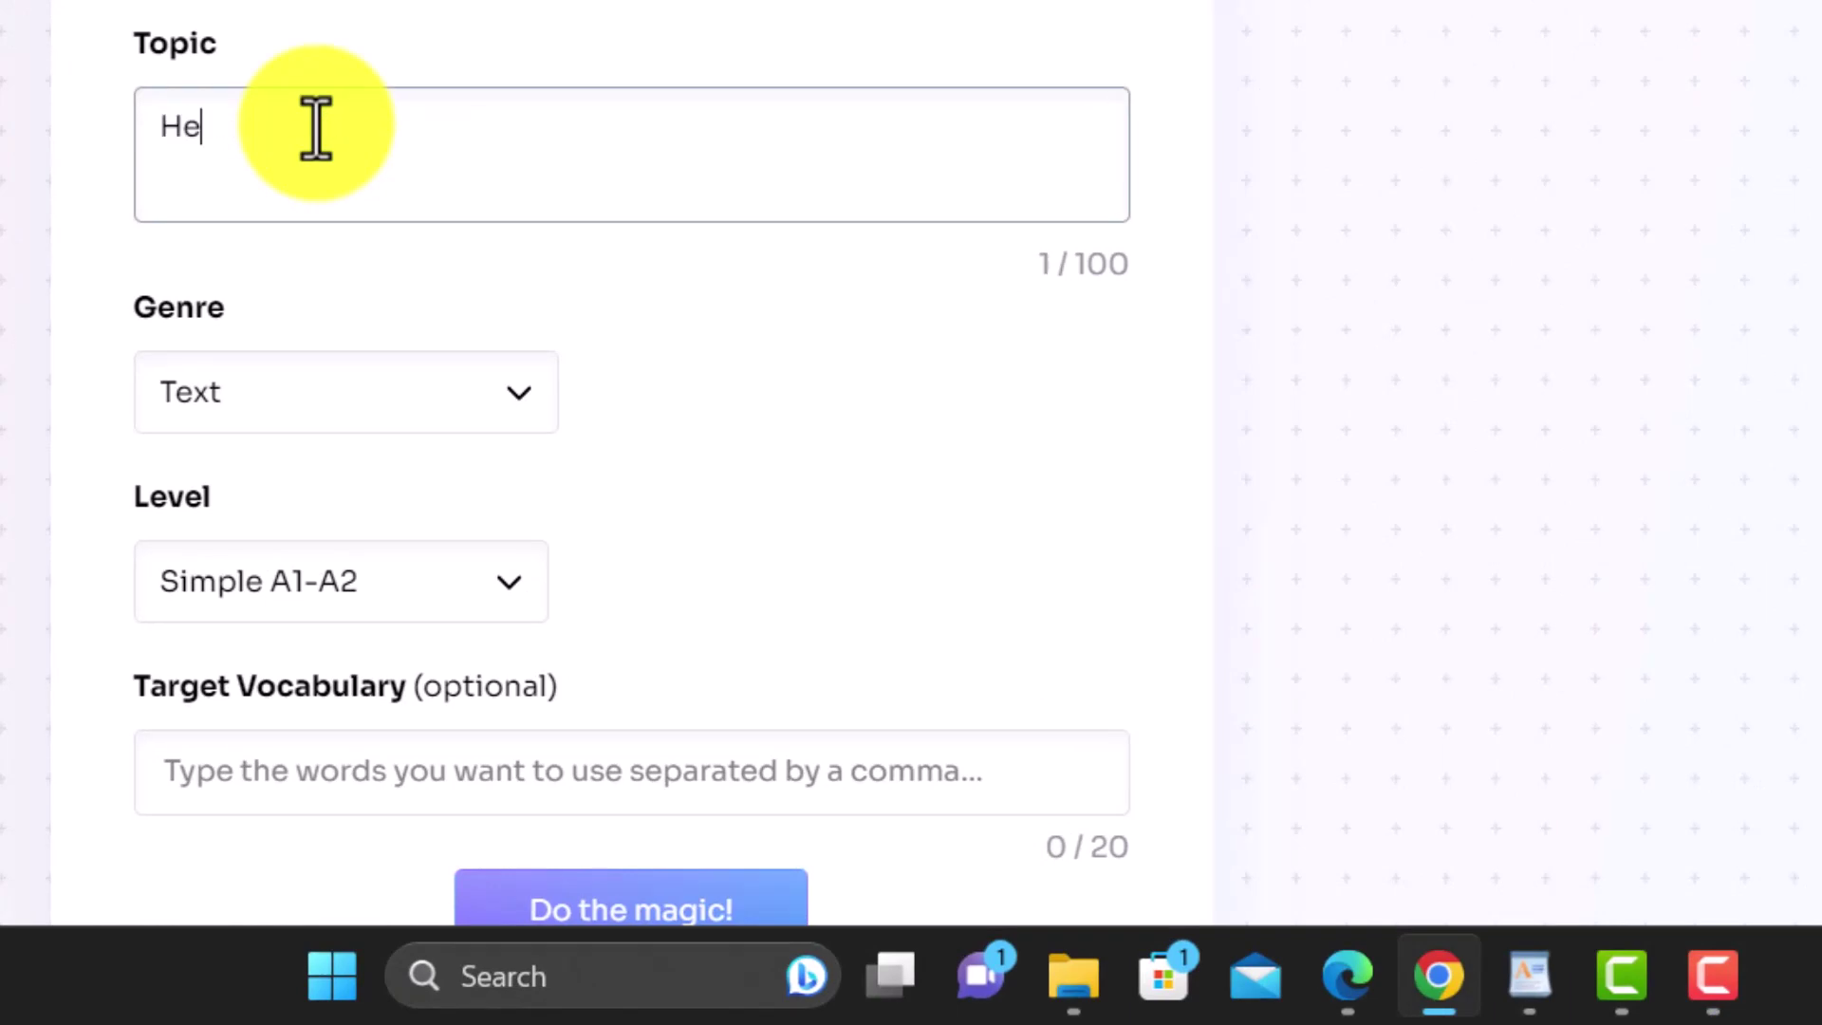
pyautogui.write('althy Eating')
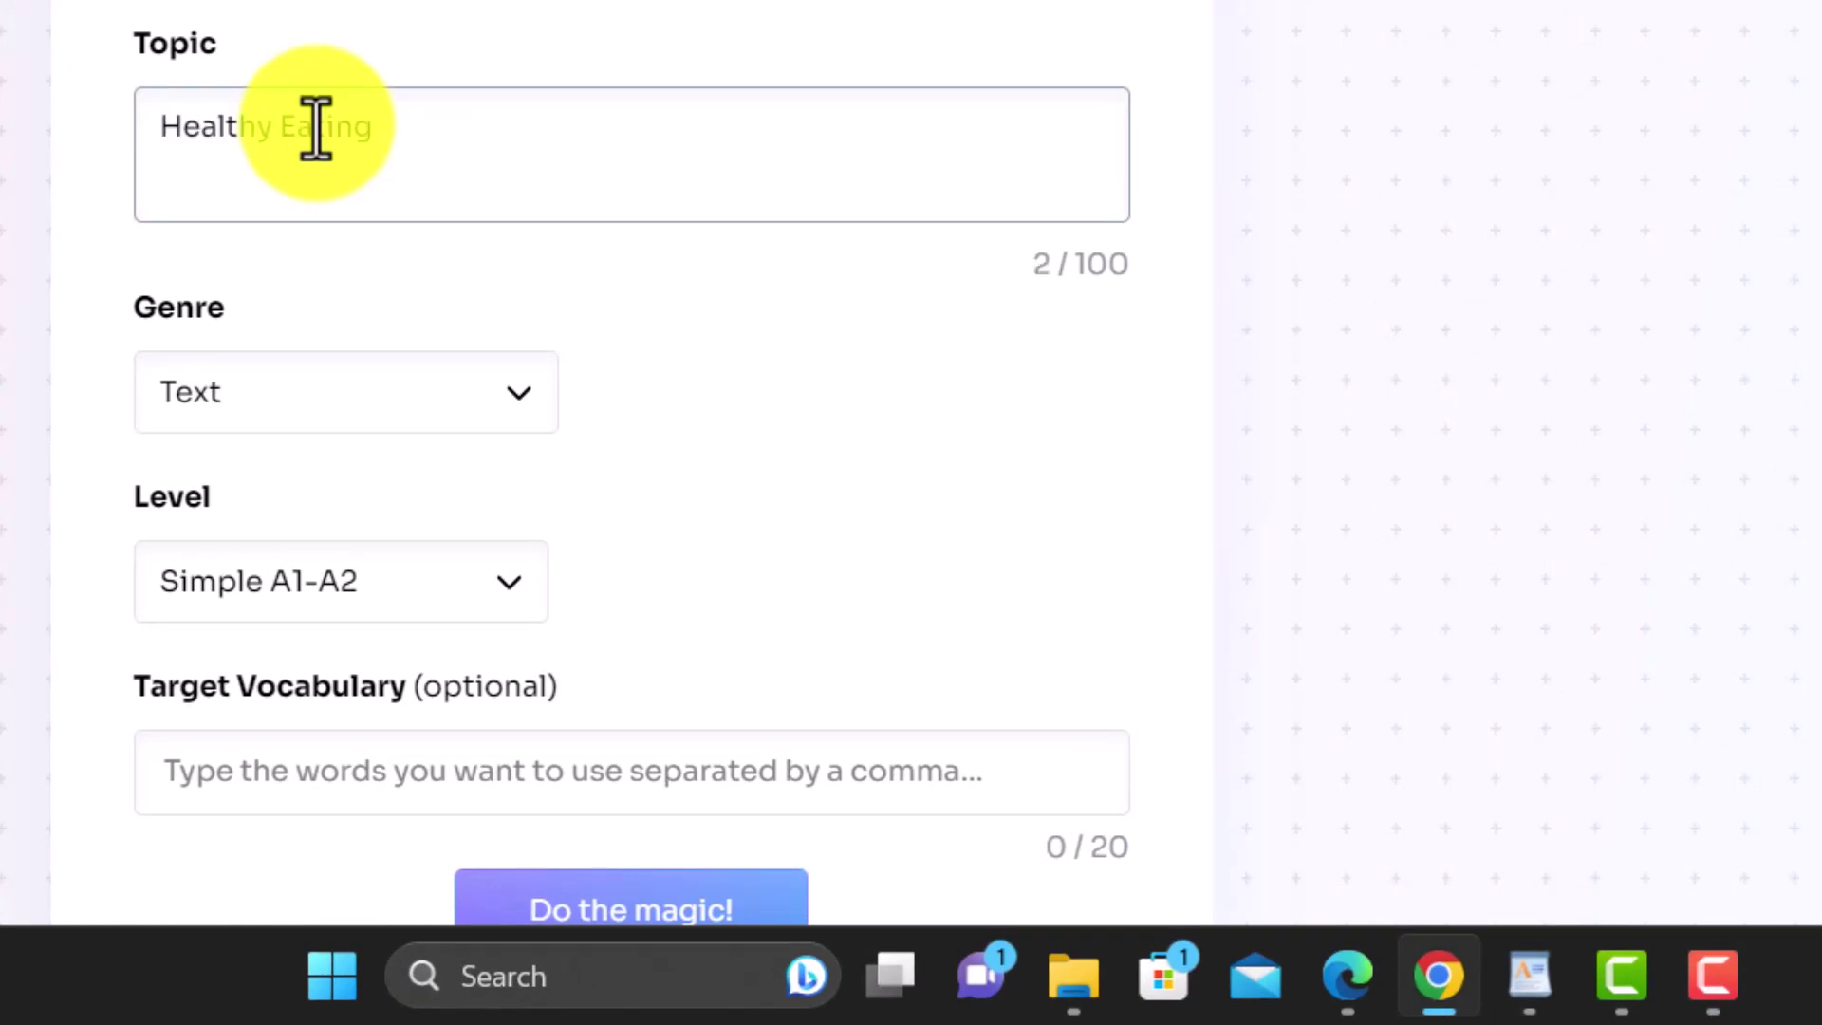
pyautogui.click(531, 417)
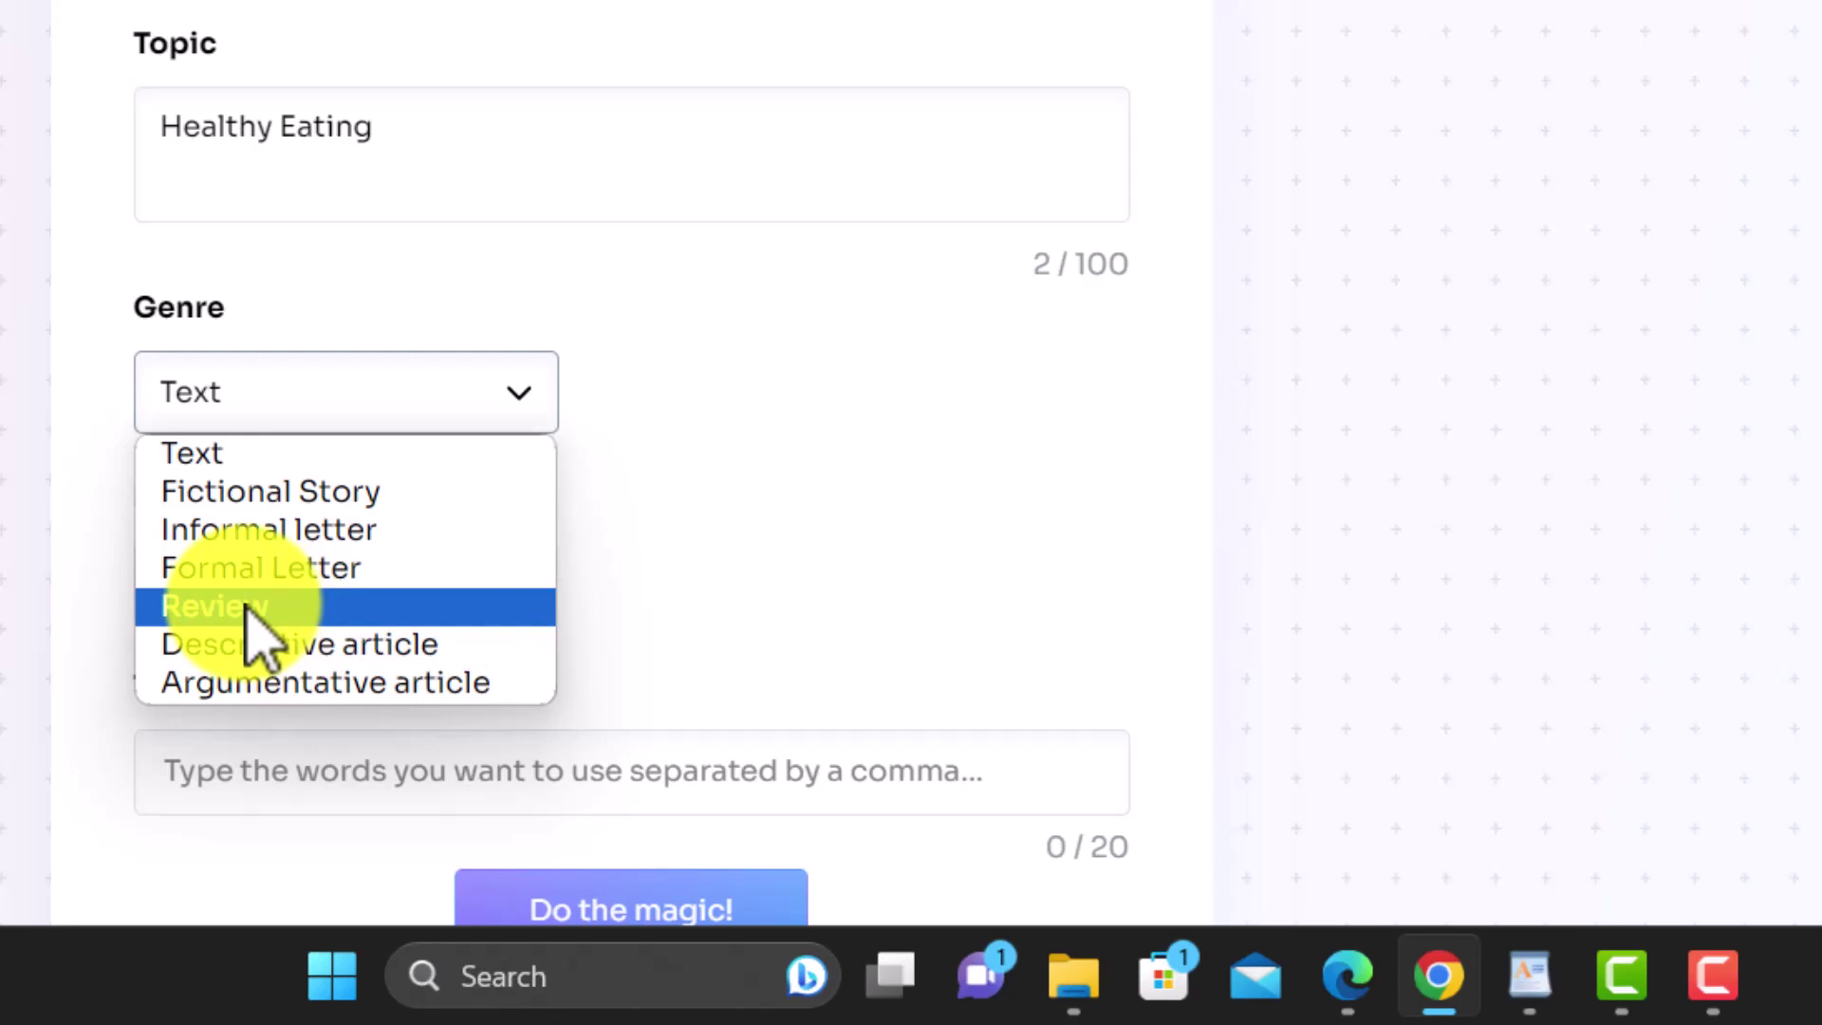
pyautogui.click(373, 664)
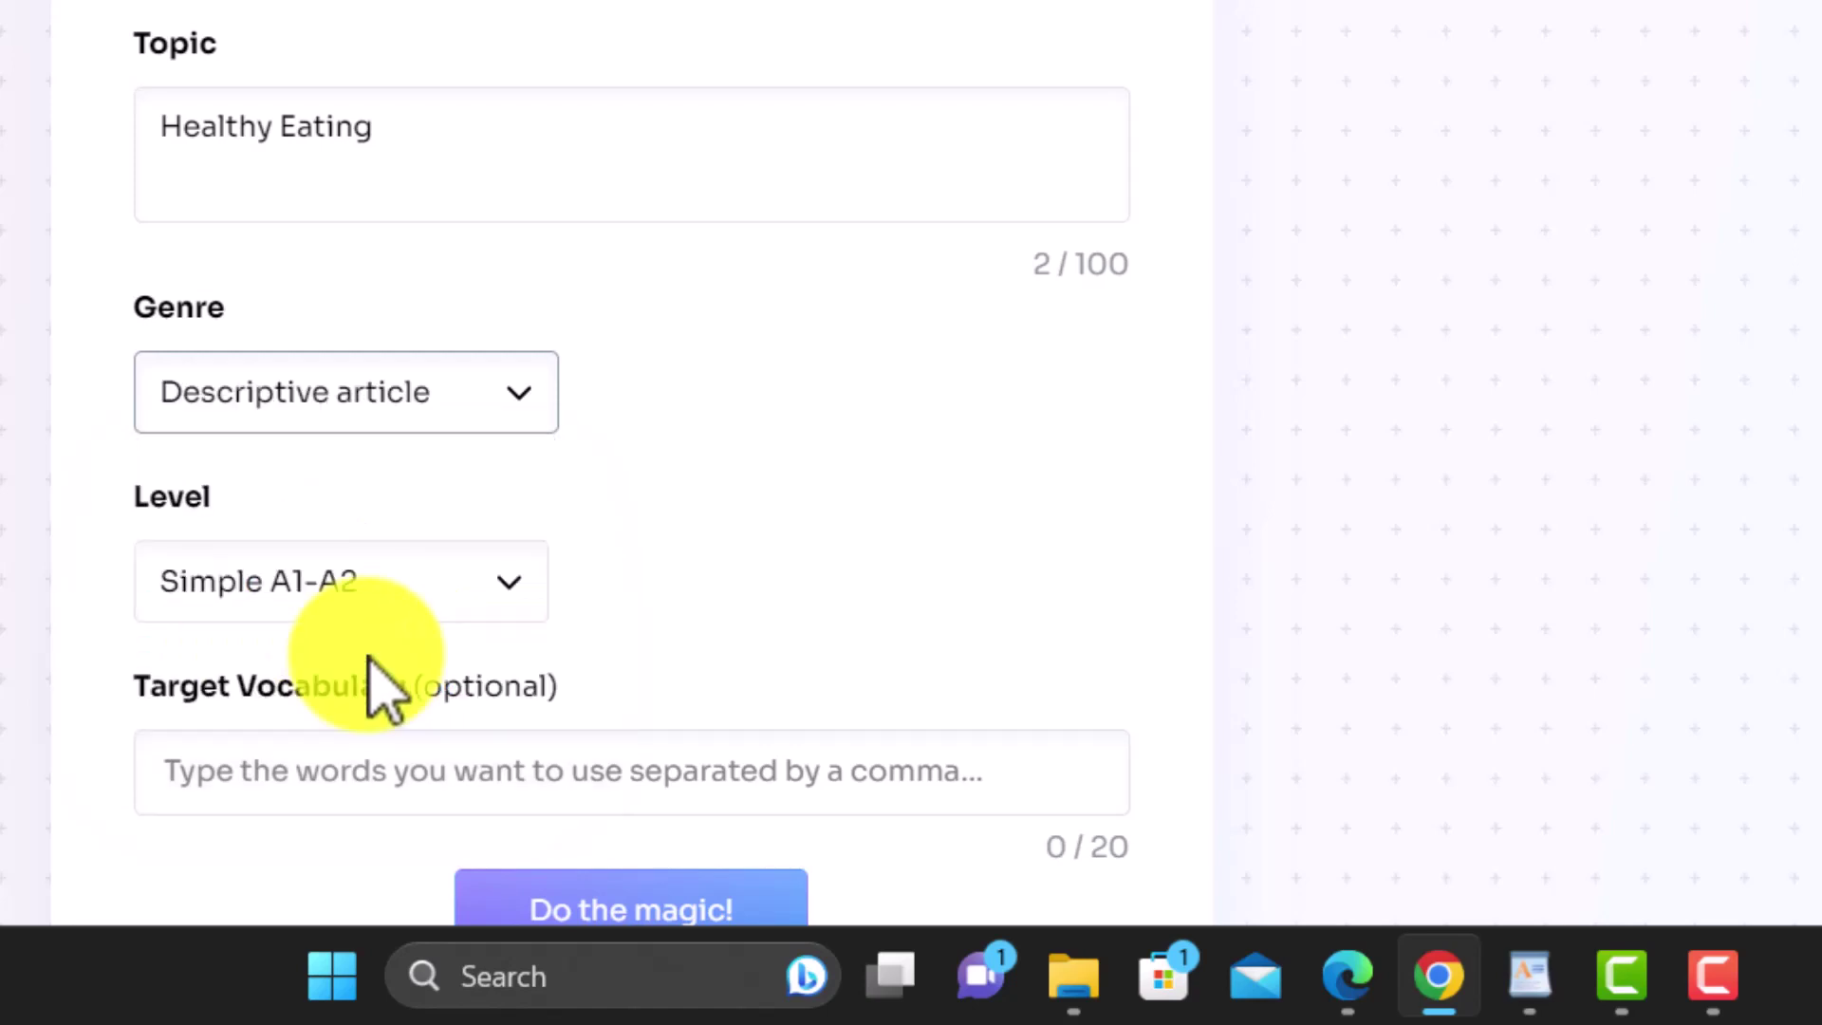
pyautogui.click(528, 599)
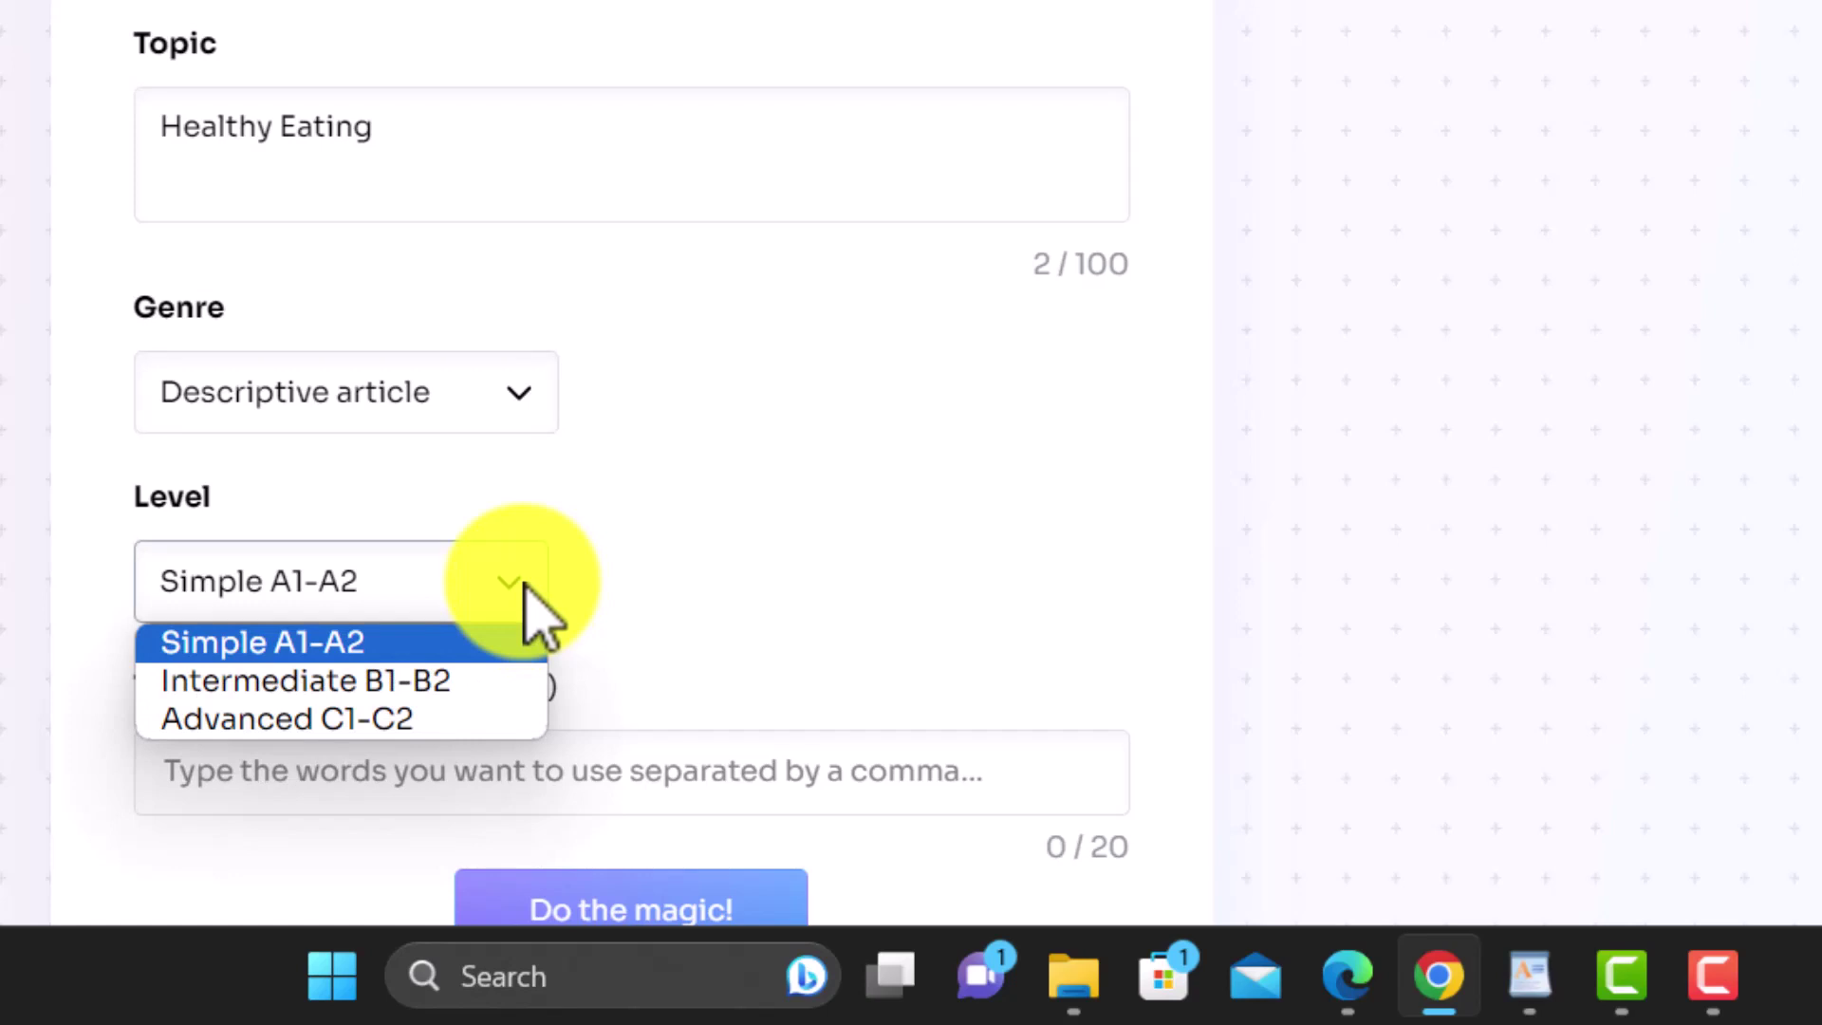
pyautogui.click(285, 683)
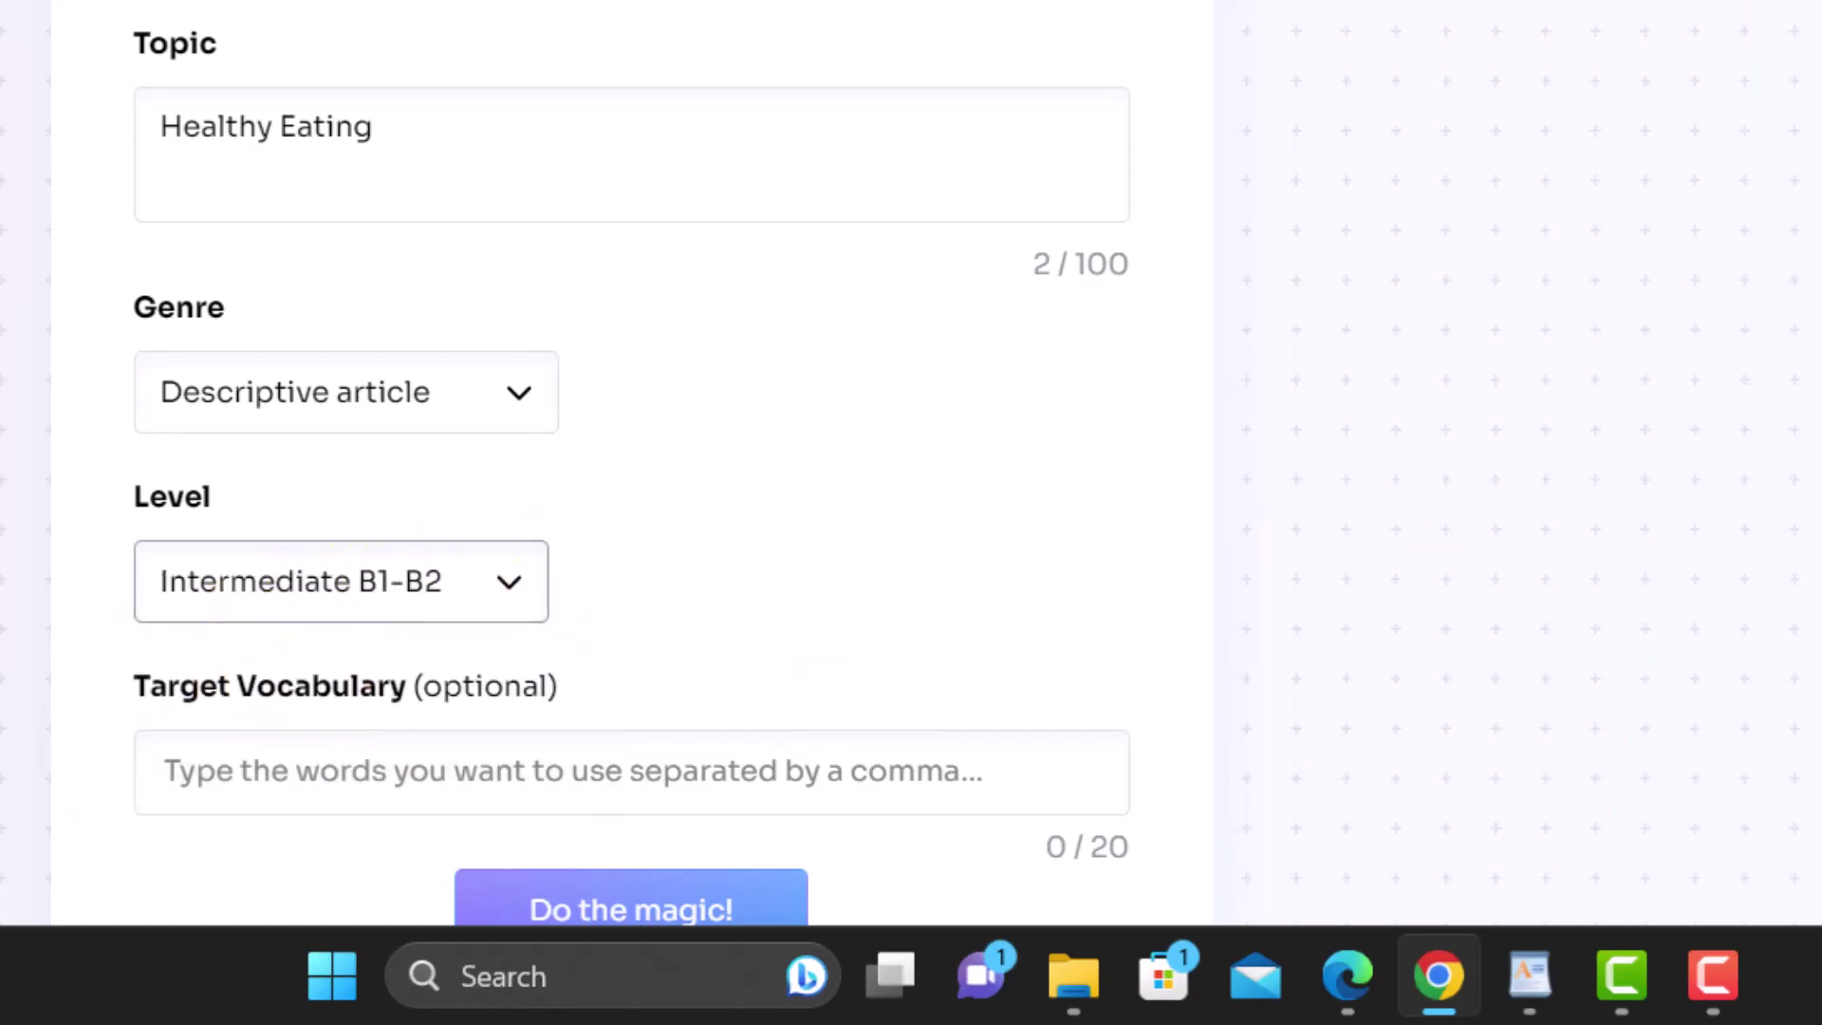
# Add the target vocabulary diet, vitamins, avoid sugar, vegetables, exercise, sport and sleep, and generate the text
pyautogui.scroll(-3, 631, 465)
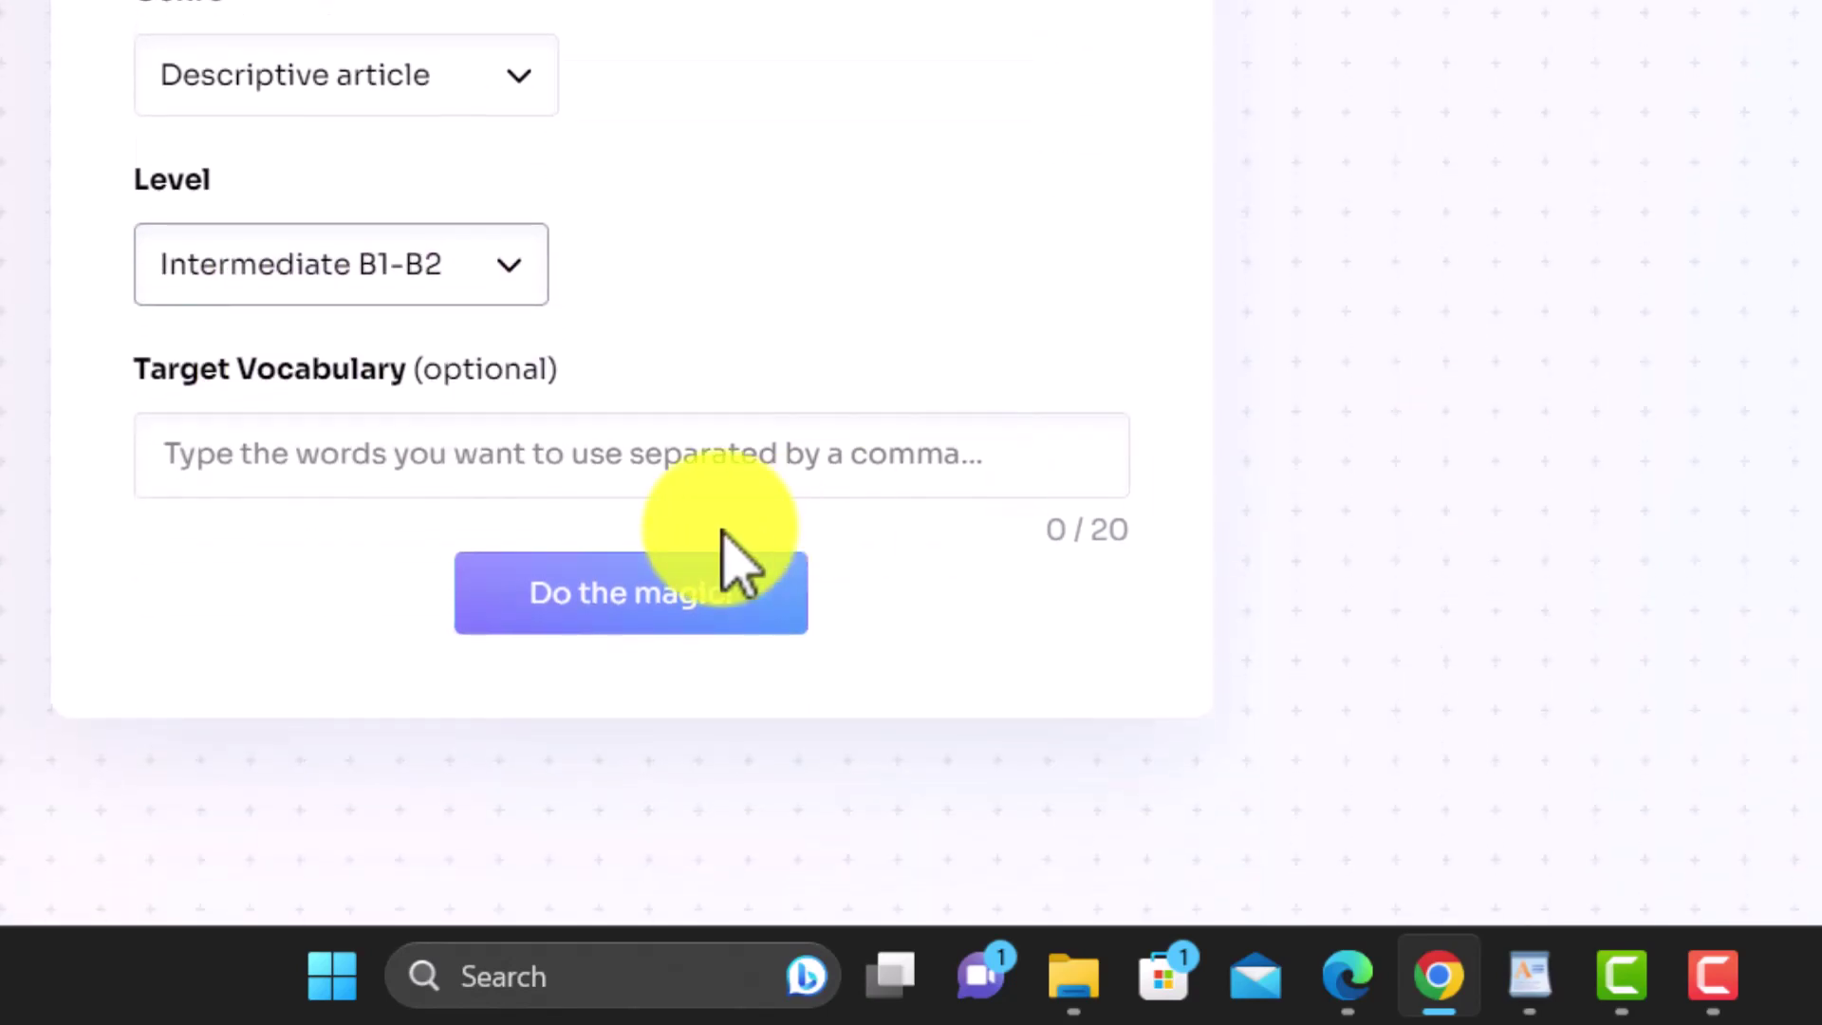
pyautogui.click(325, 462)
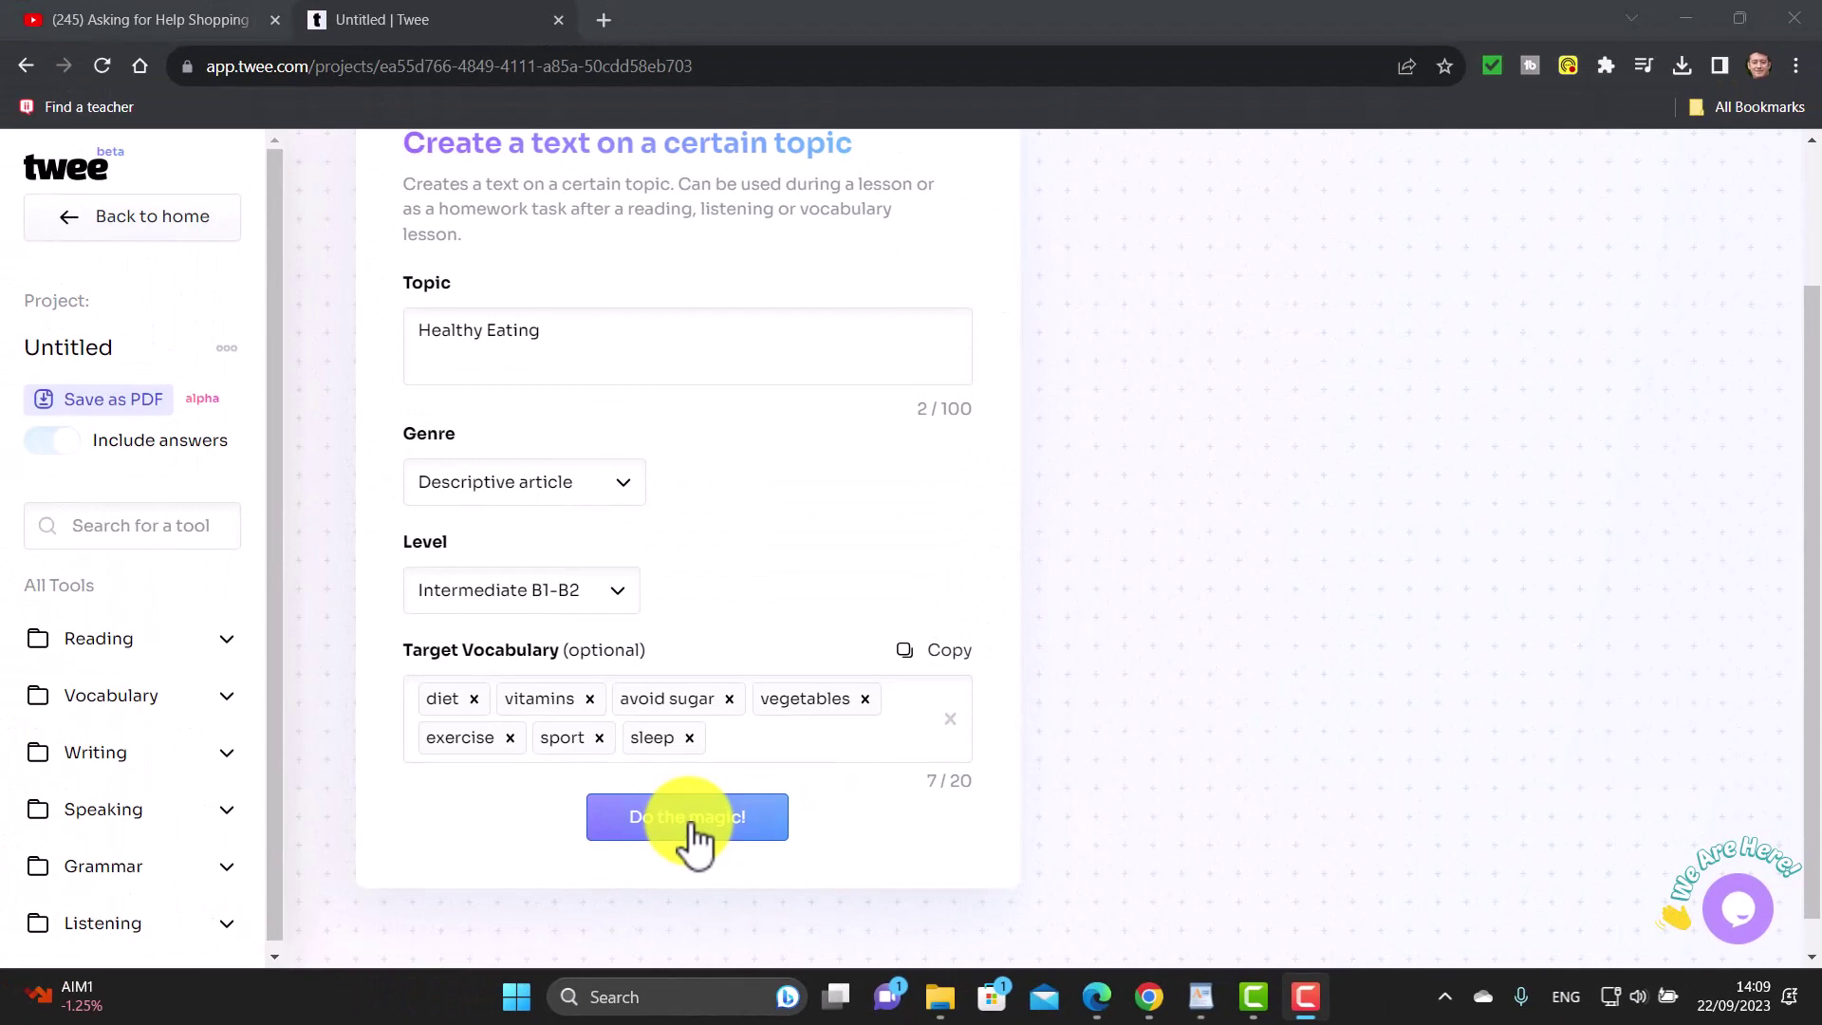
pyautogui.click(696, 818)
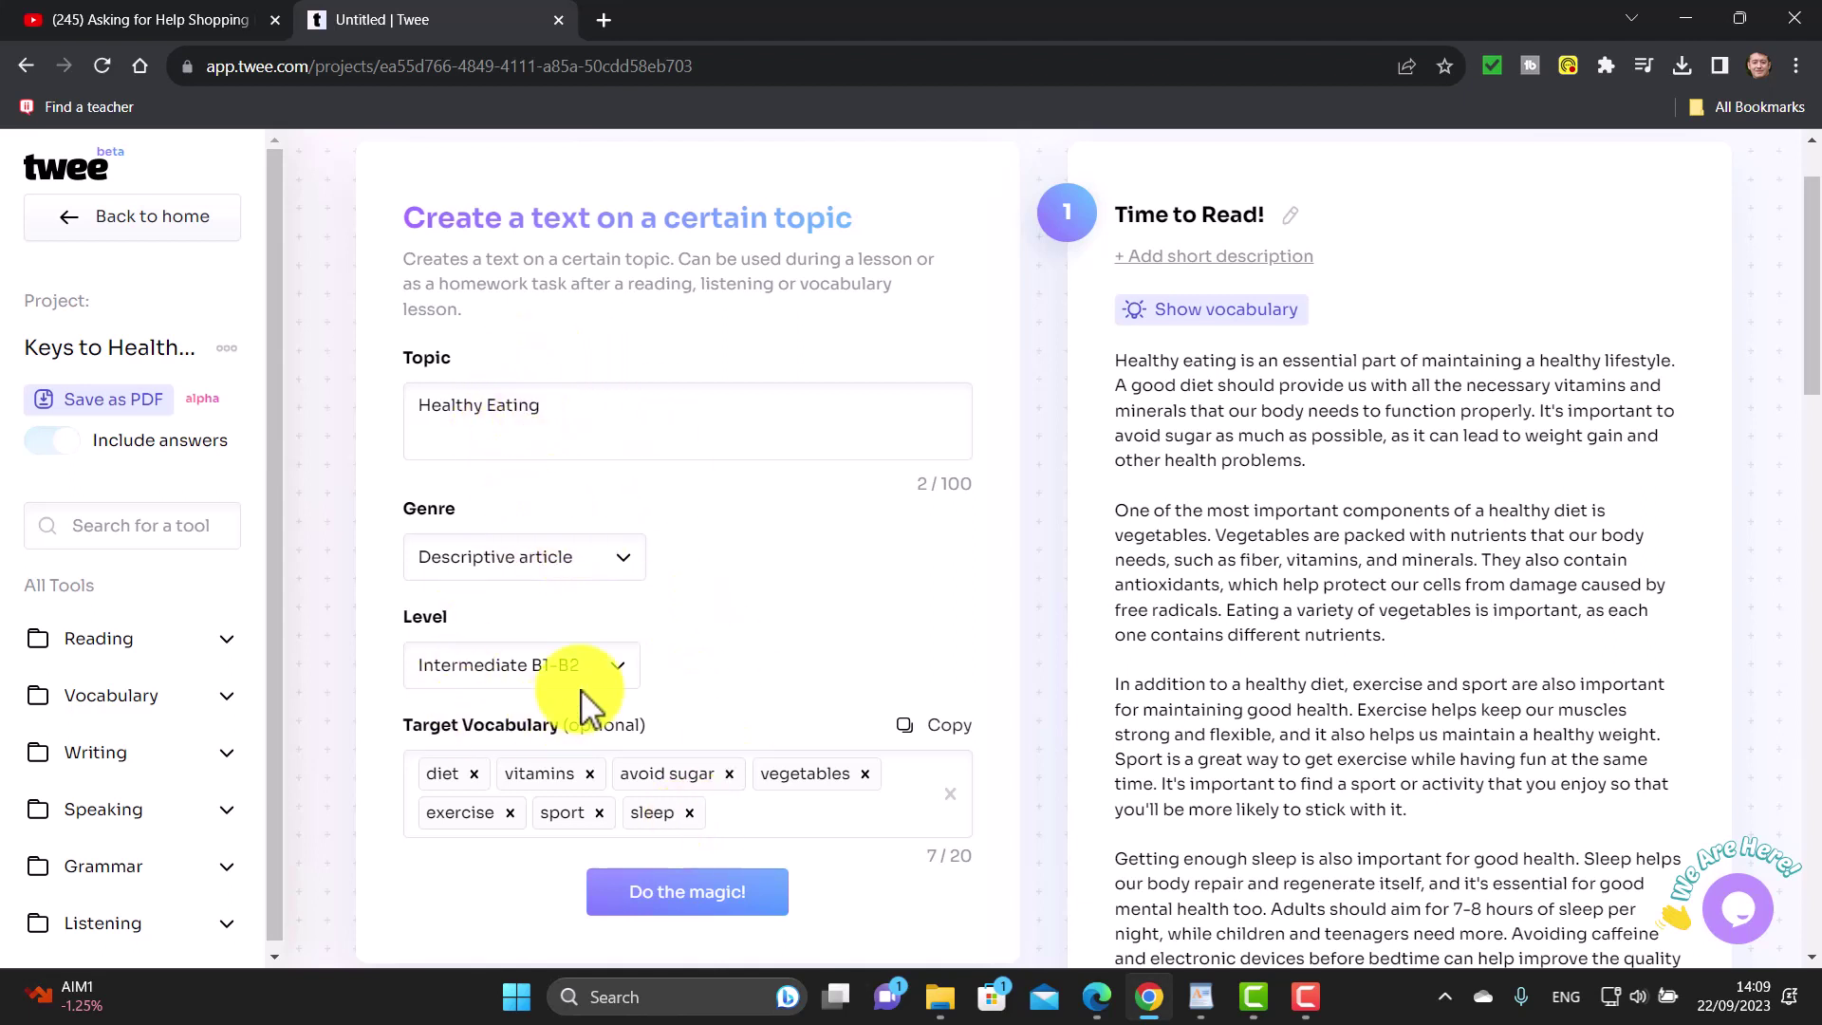
# Read through the generated text and its follow-up activities, and start a Fill in the gap exercise from it
pyautogui.moveTo(1814, 337); pyautogui.dragTo(1806, 545)
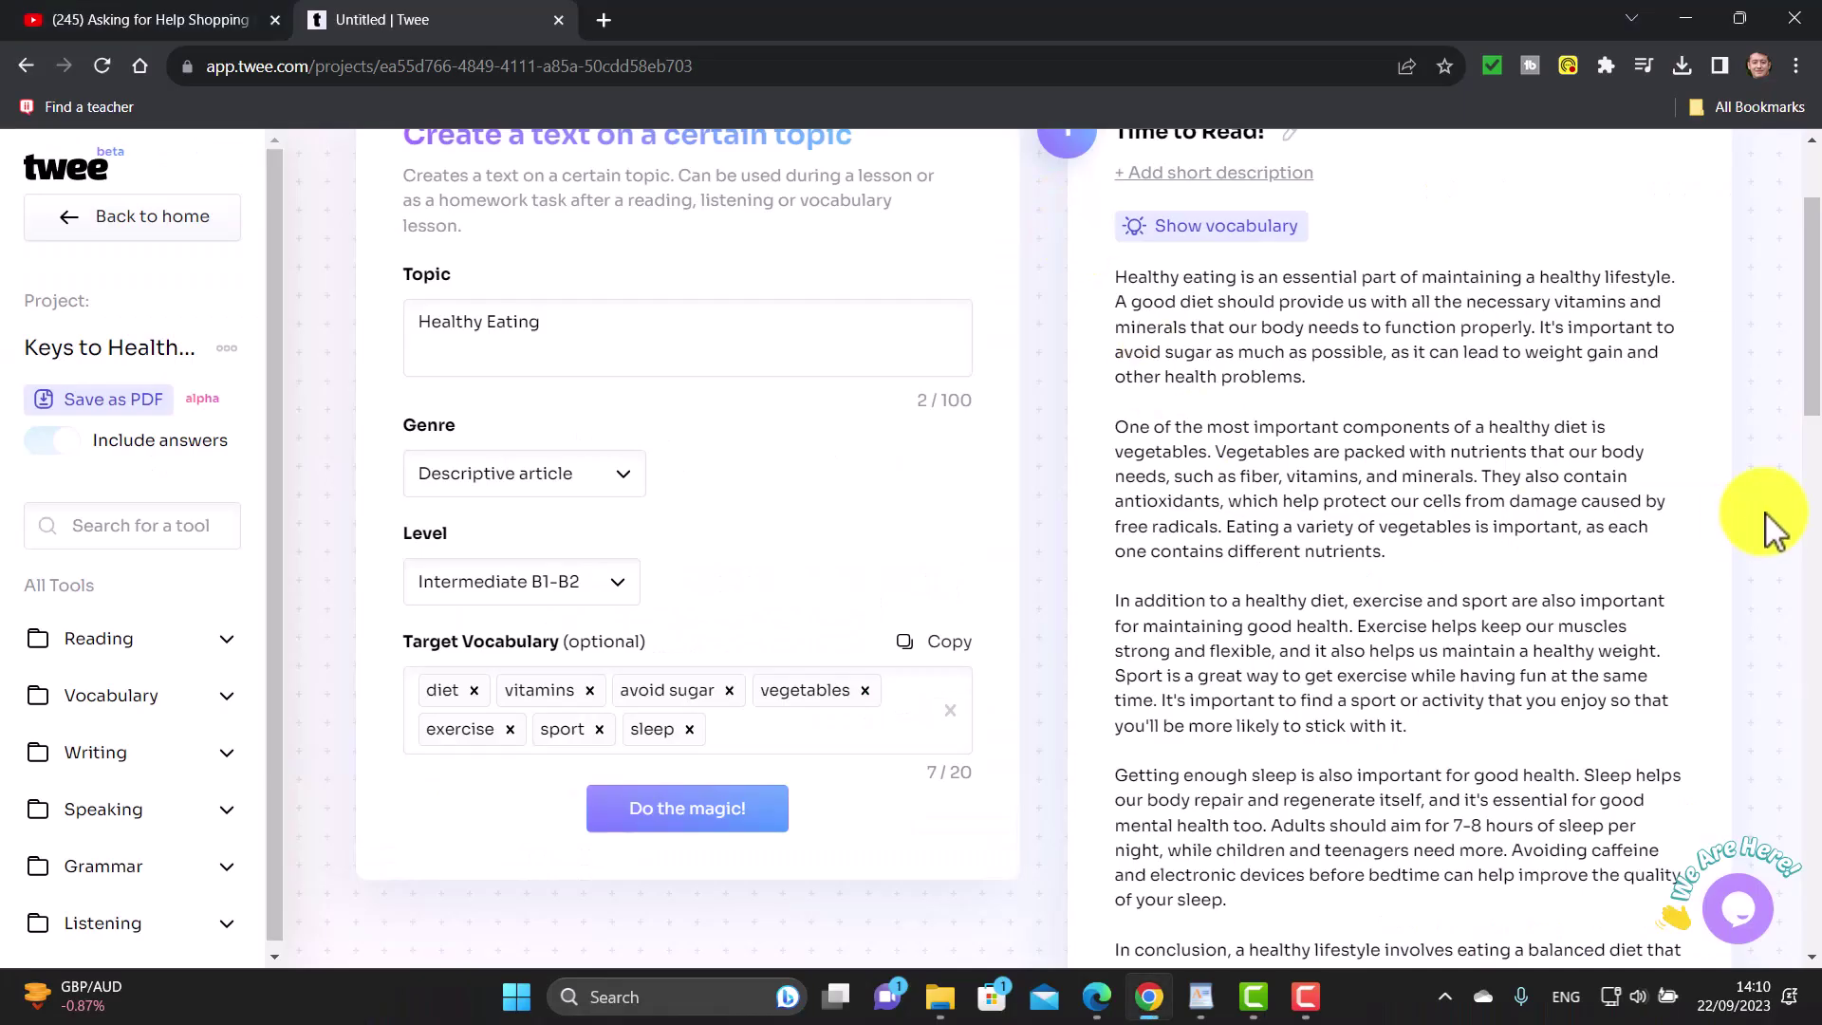
pyautogui.moveTo(1817, 355); pyautogui.dragTo(1812, 610)
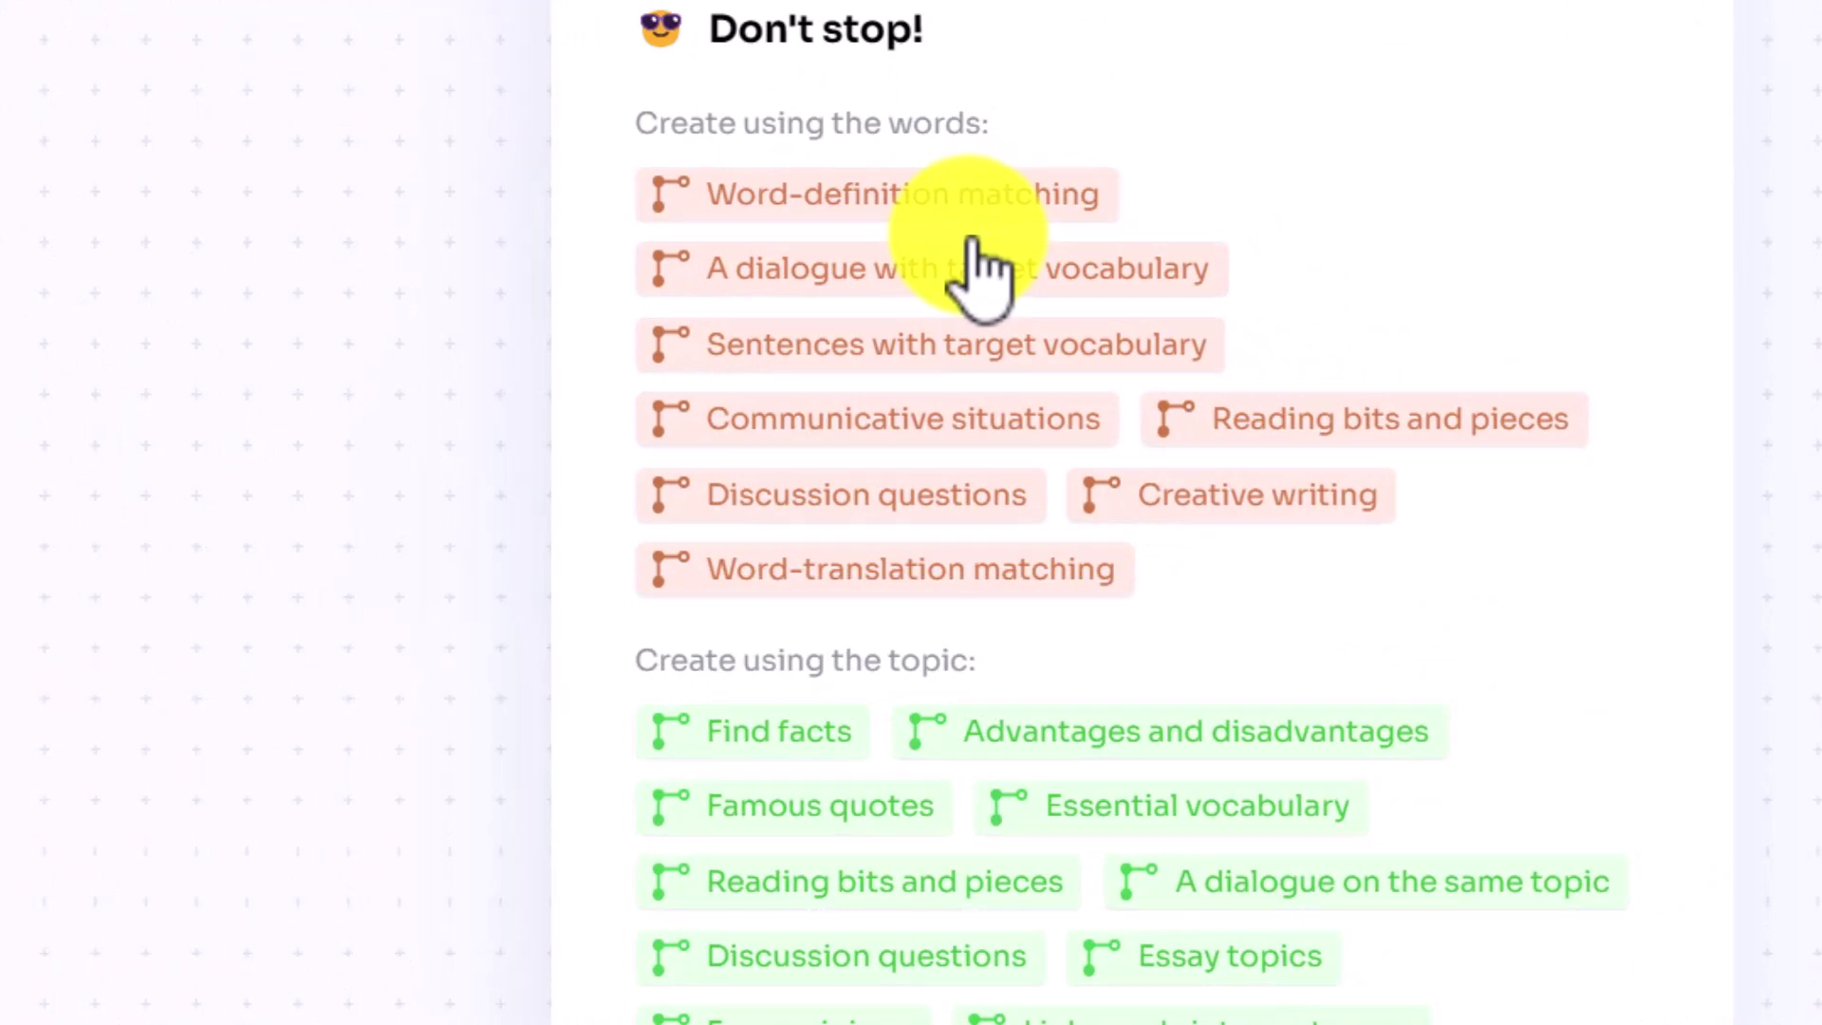
pyautogui.scroll(-3, 1808, 513)
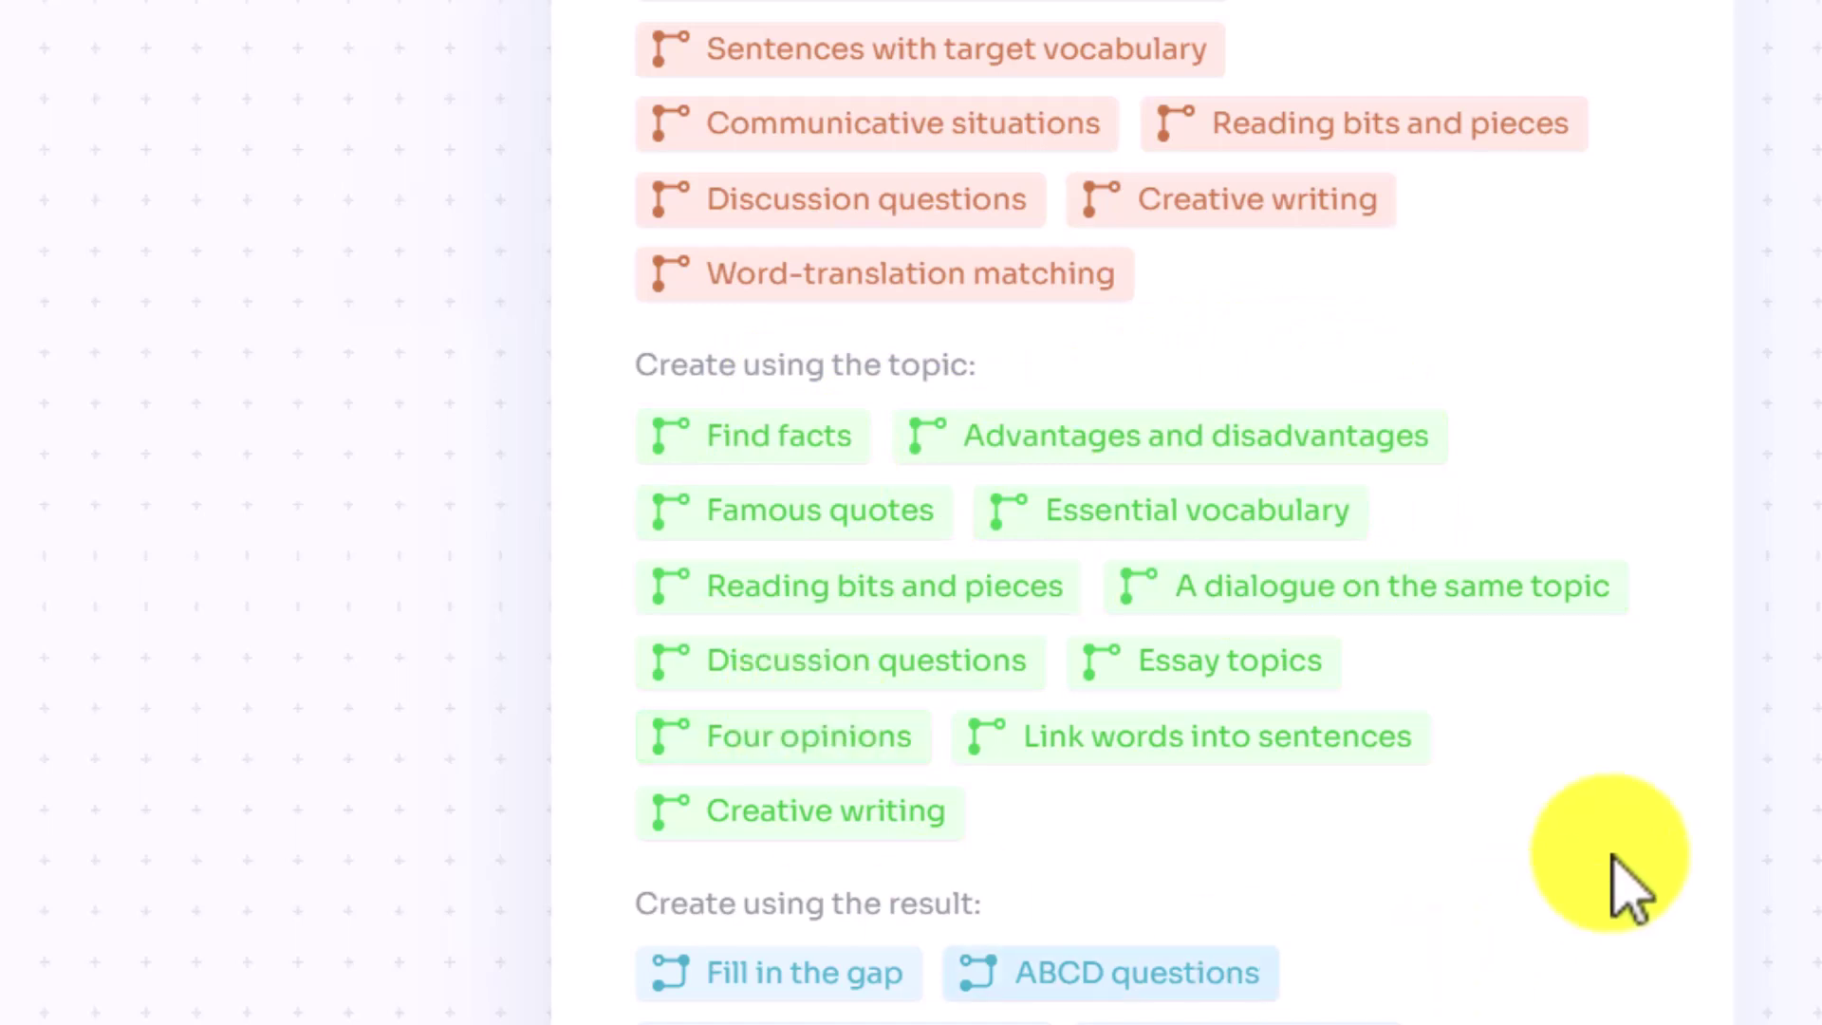
pyautogui.scroll(-4, 1812, 645)
pyautogui.scroll(-1, 1817, 739)
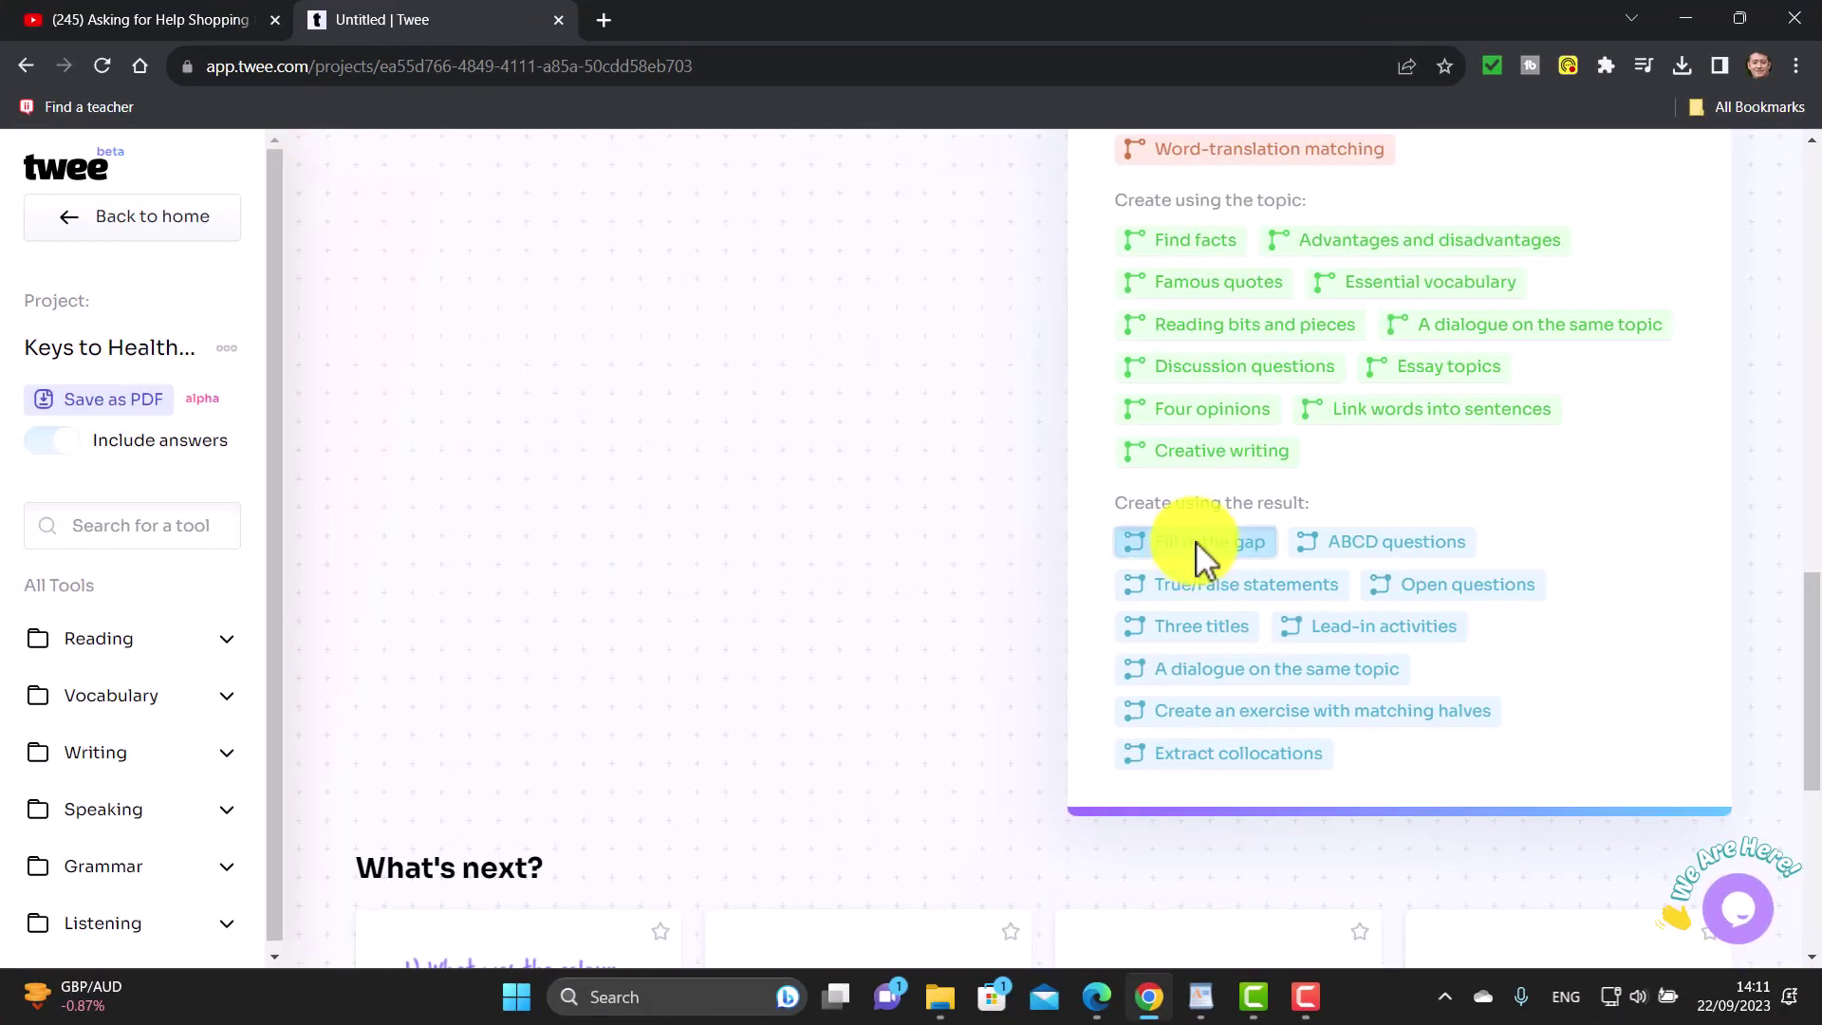
pyautogui.click(1196, 541)
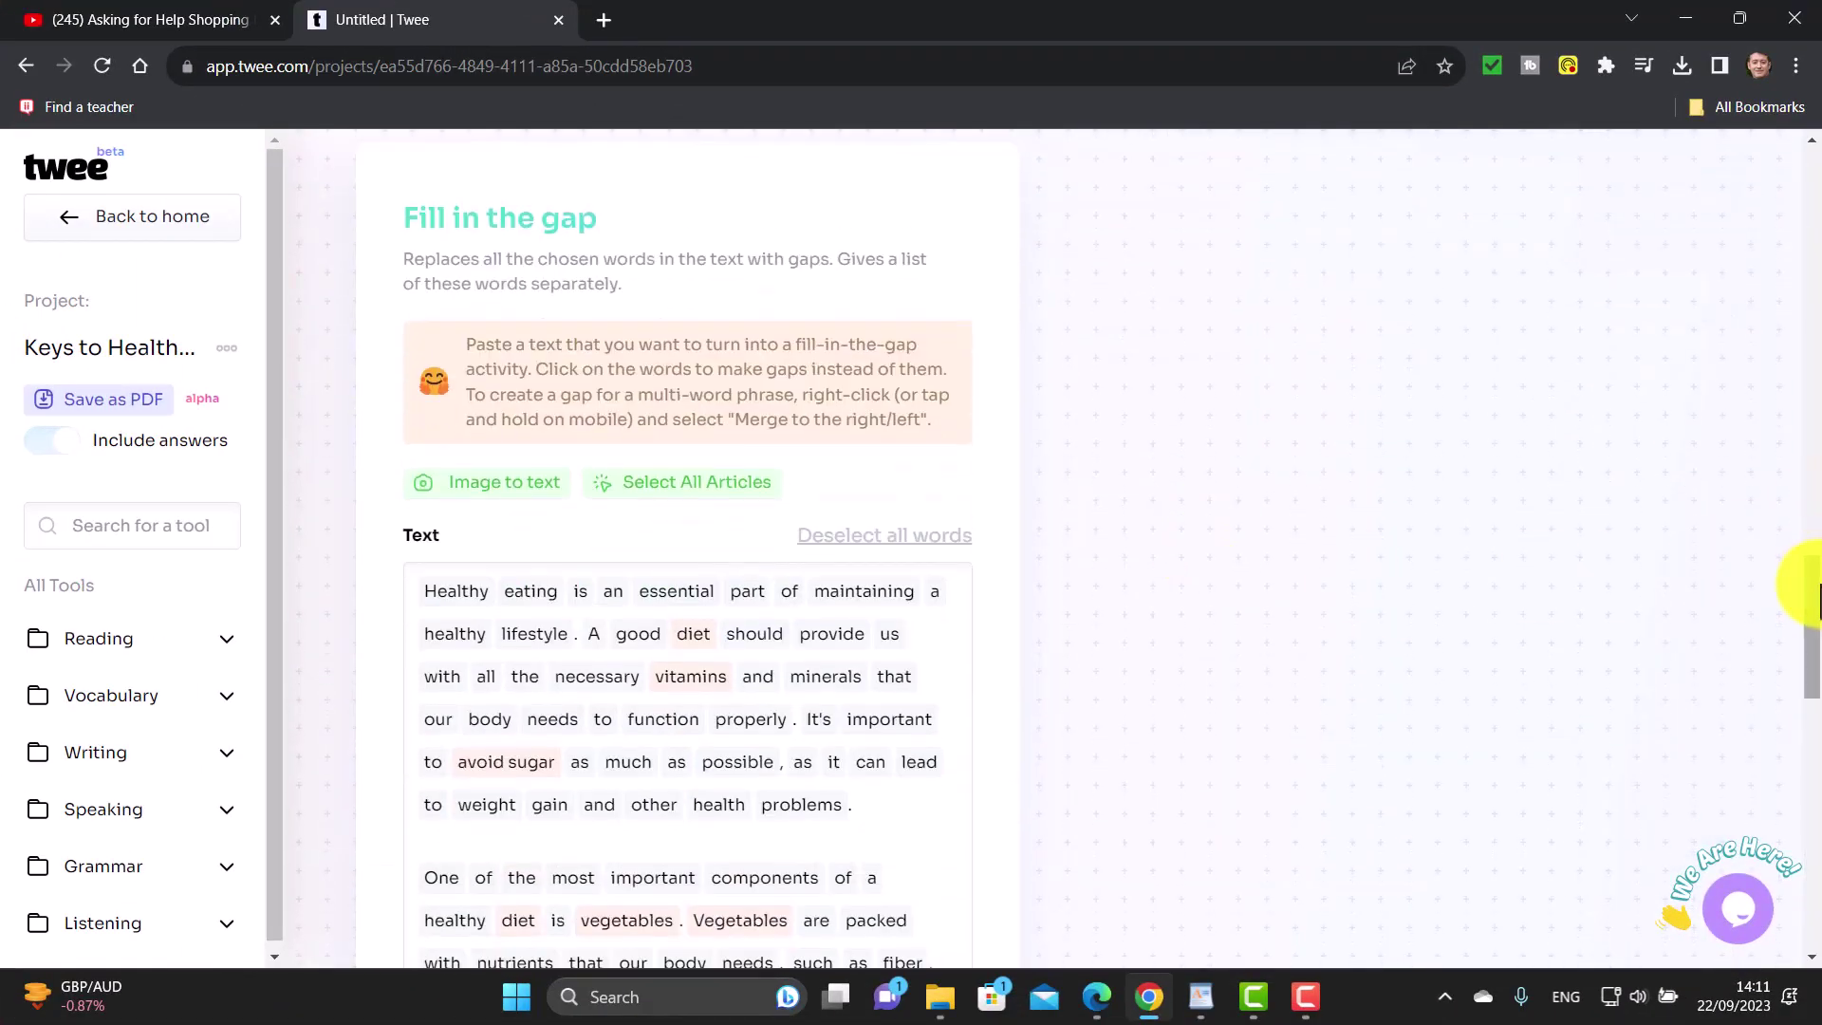
# Gap lifestyle, weight, nutrients, antioxidants, cells, important and regenerate, restore the first paragraph's "vitamins", and generate the fill-in-the-gap exercise
pyautogui.moveTo(1818, 599); pyautogui.dragTo(1813, 630)
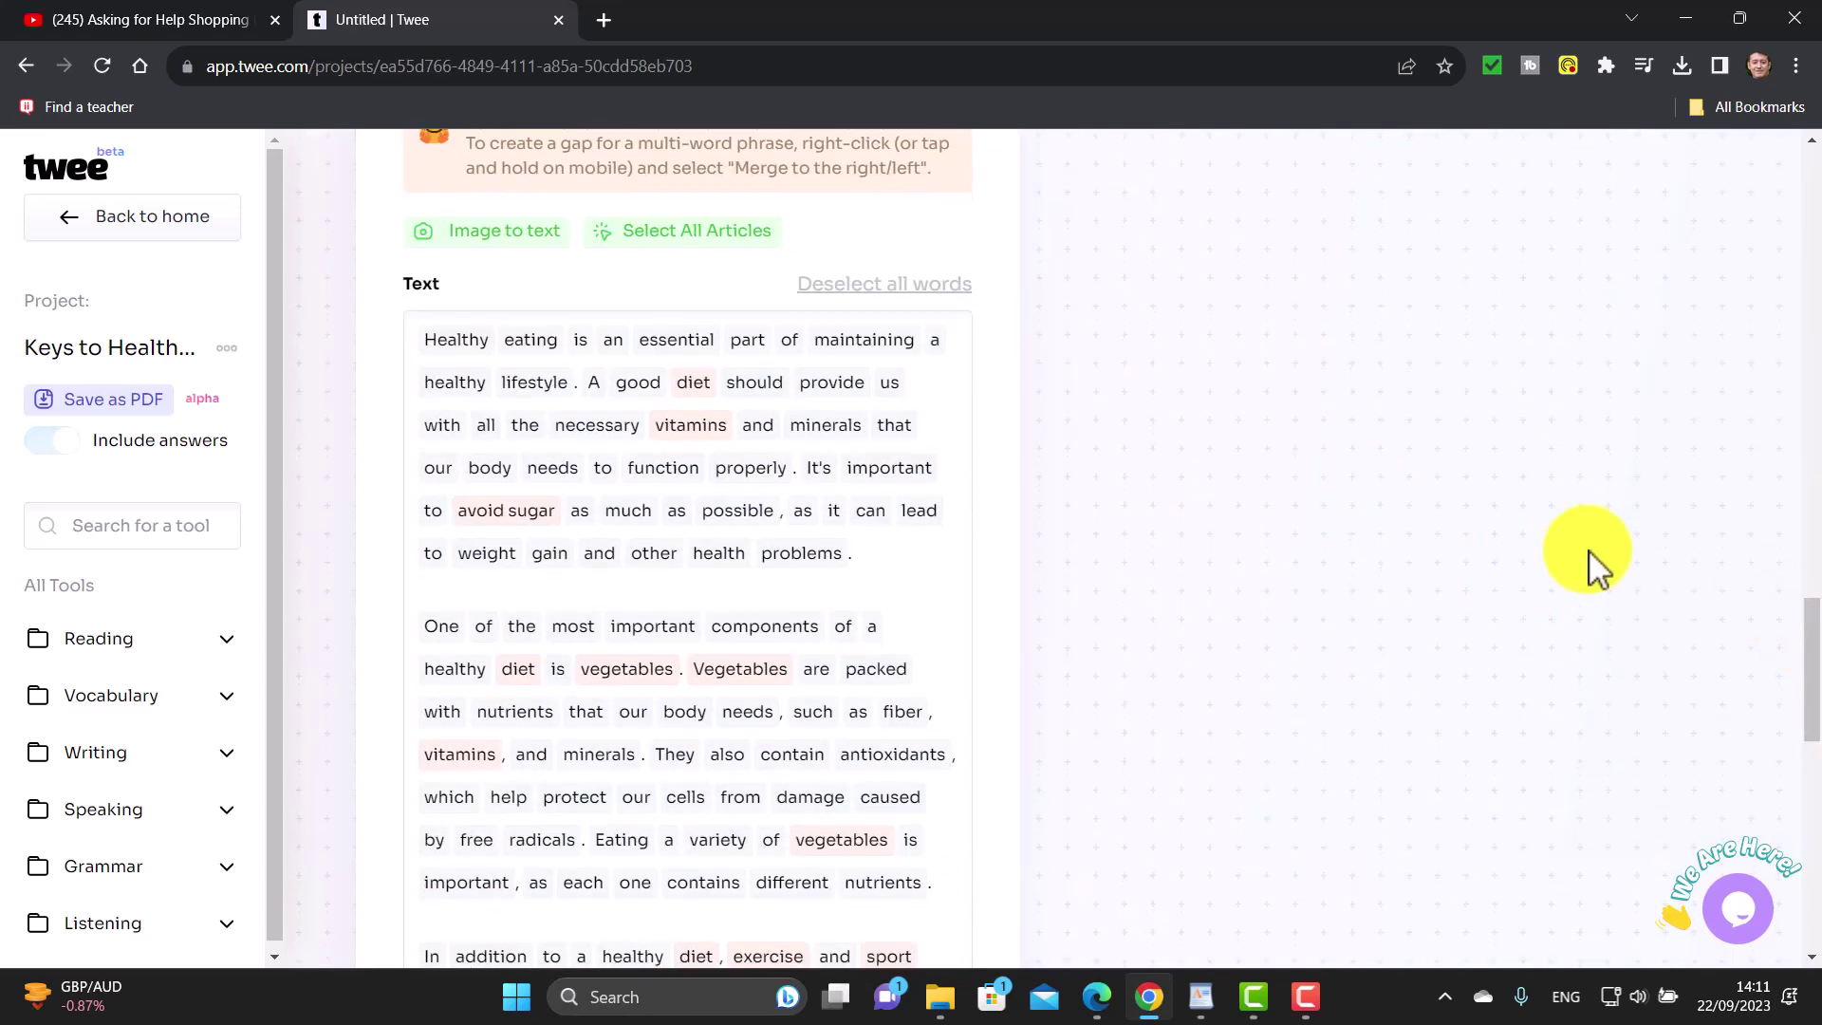
pyautogui.click(536, 384)
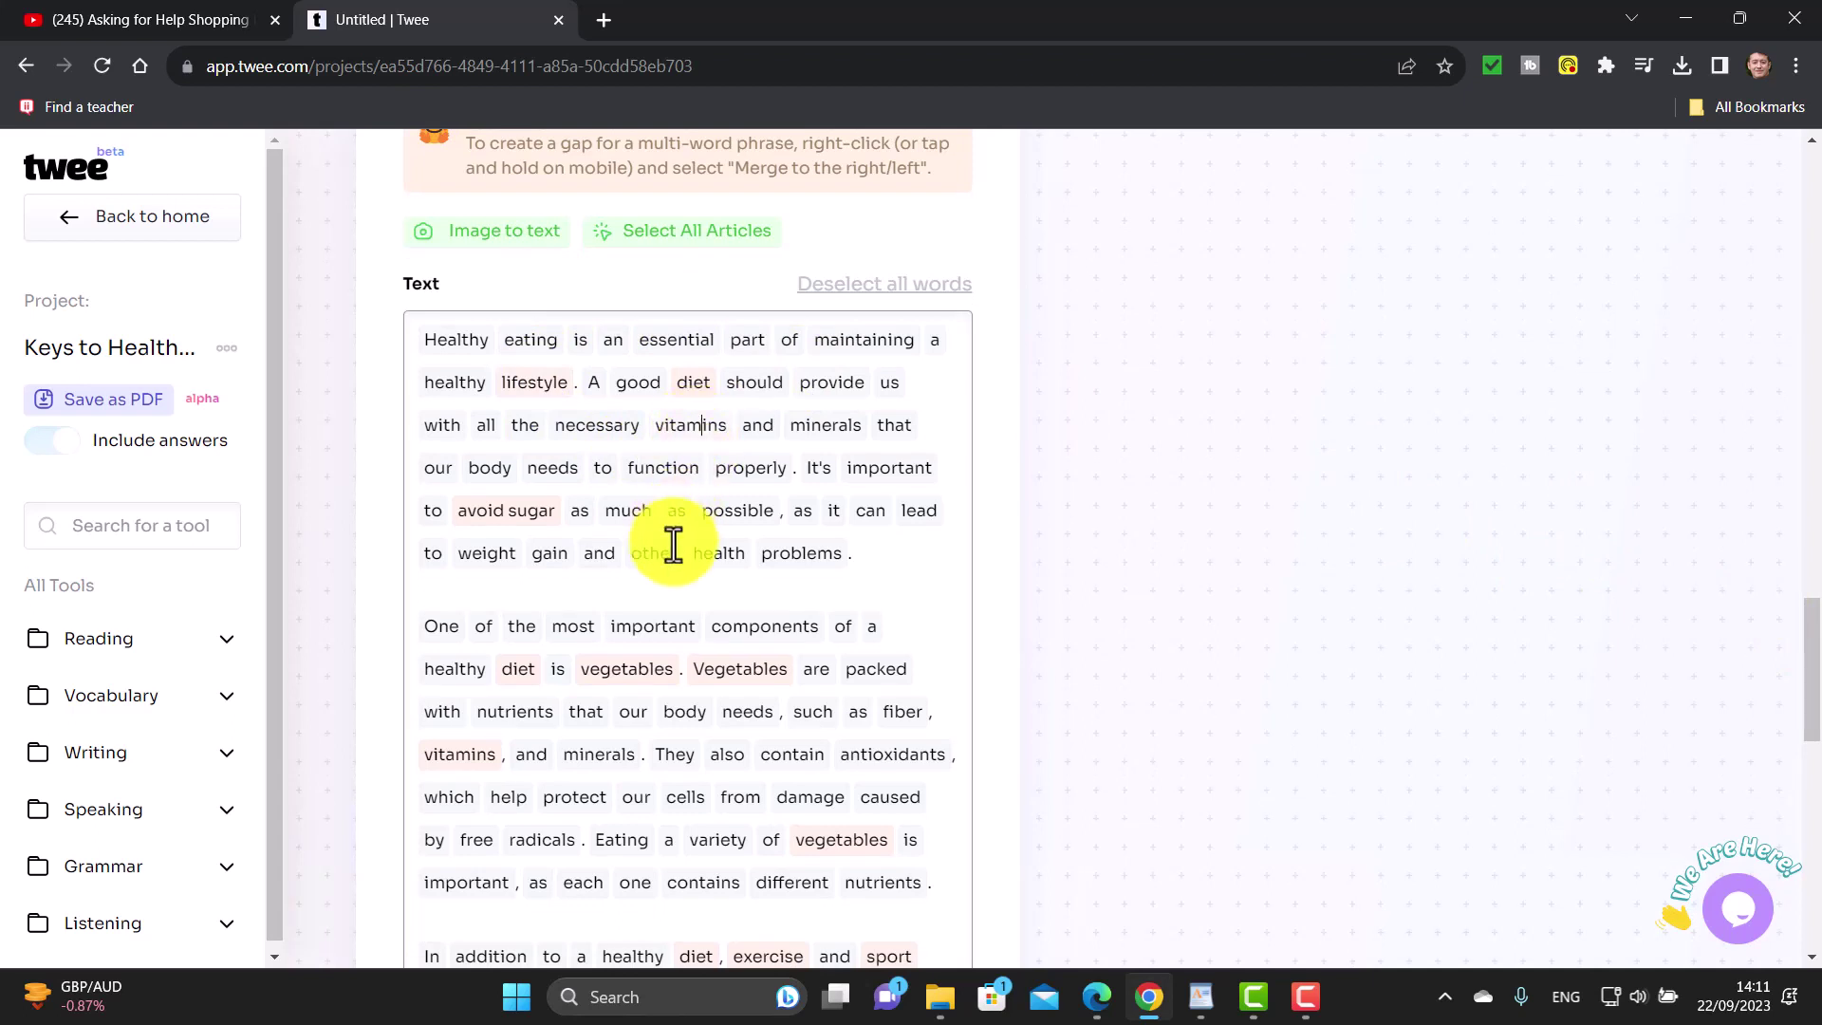
pyautogui.click(489, 555)
pyautogui.click(517, 716)
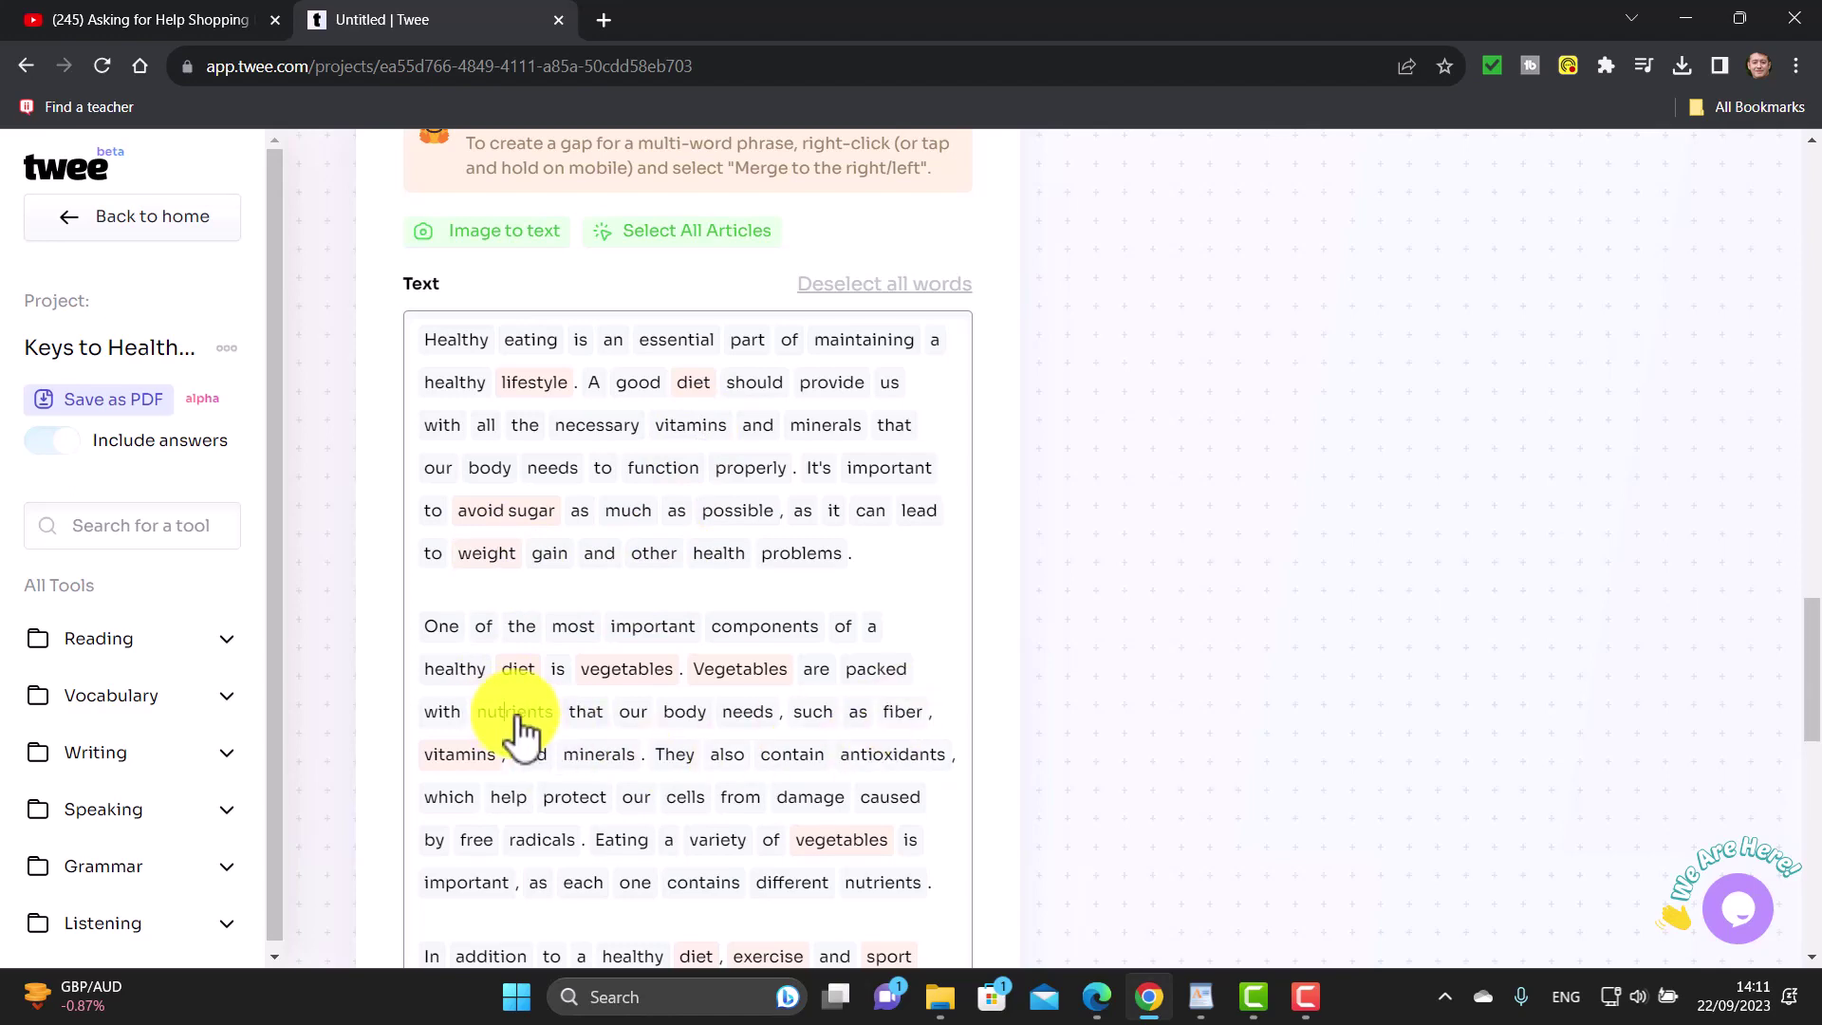
pyautogui.click(892, 756)
pyautogui.click(704, 797)
pyautogui.scroll(-4, 750, 569)
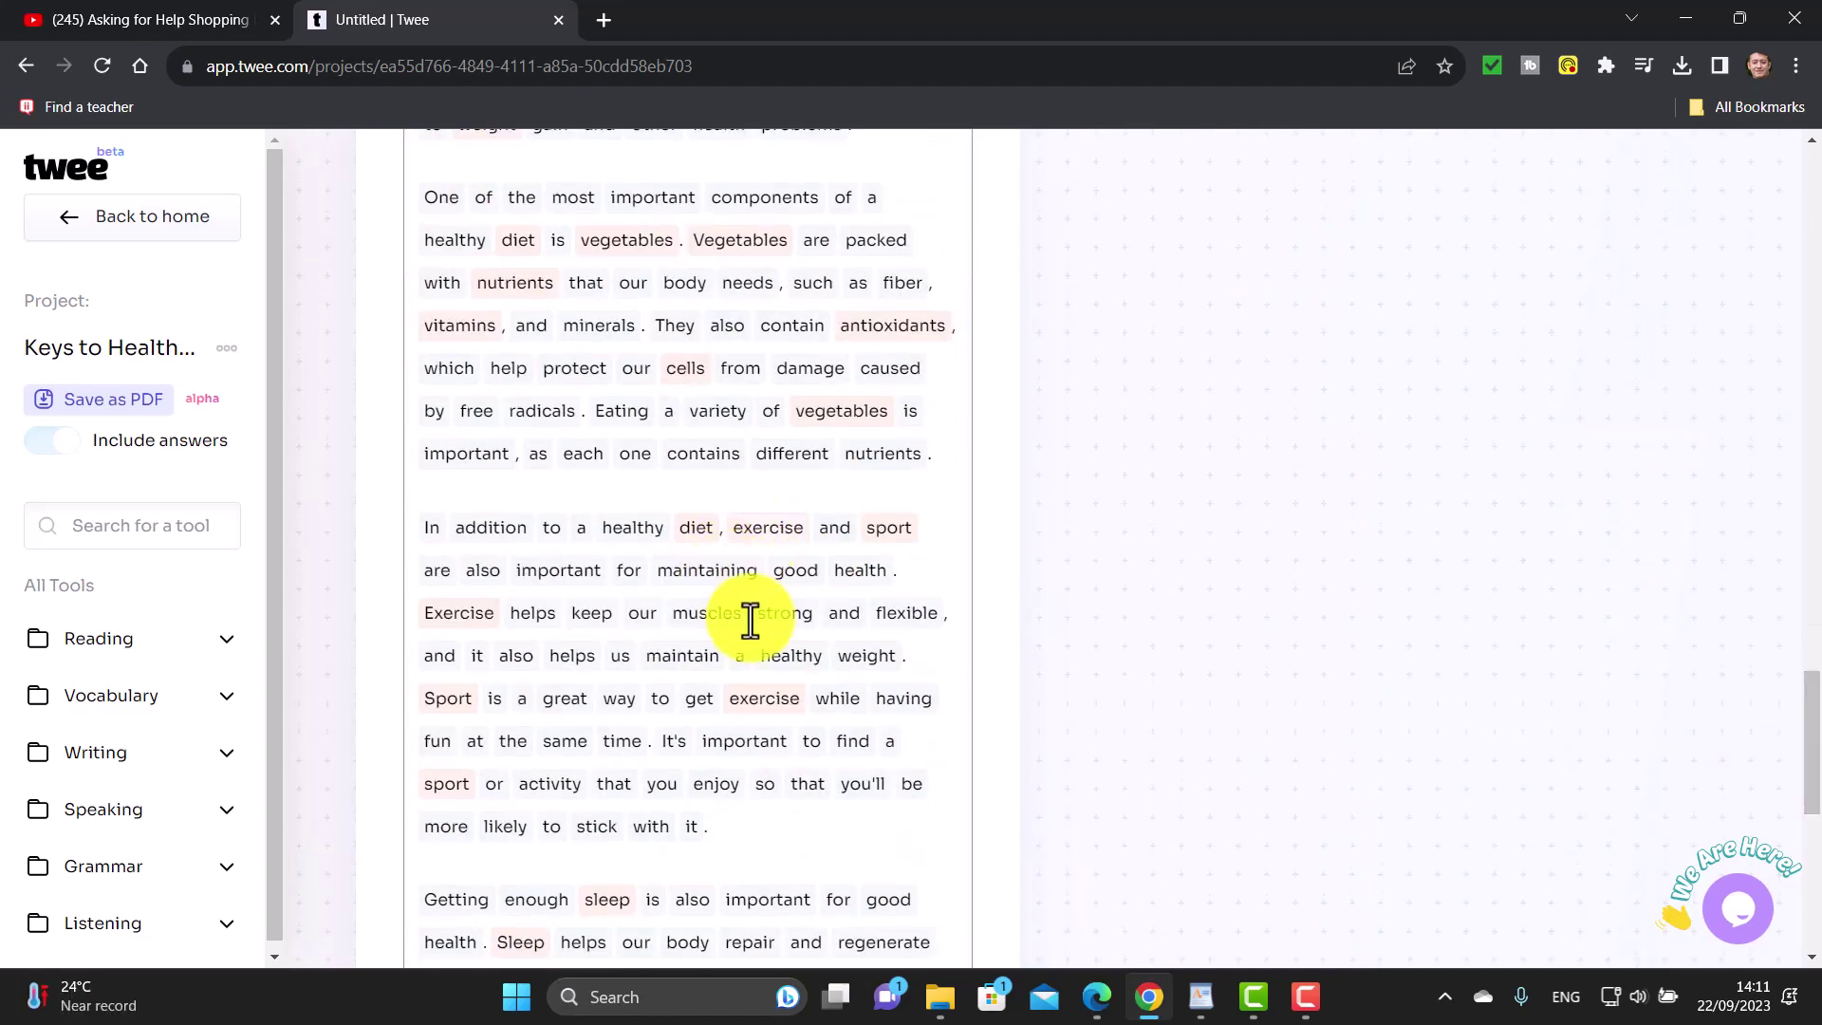
pyautogui.click(764, 698)
pyautogui.moveTo(1807, 726)
pyautogui.mouseDown()
pyautogui.moveTo(1808, 789)
pyautogui.moveTo(1749, 903)
pyautogui.mouseUp()
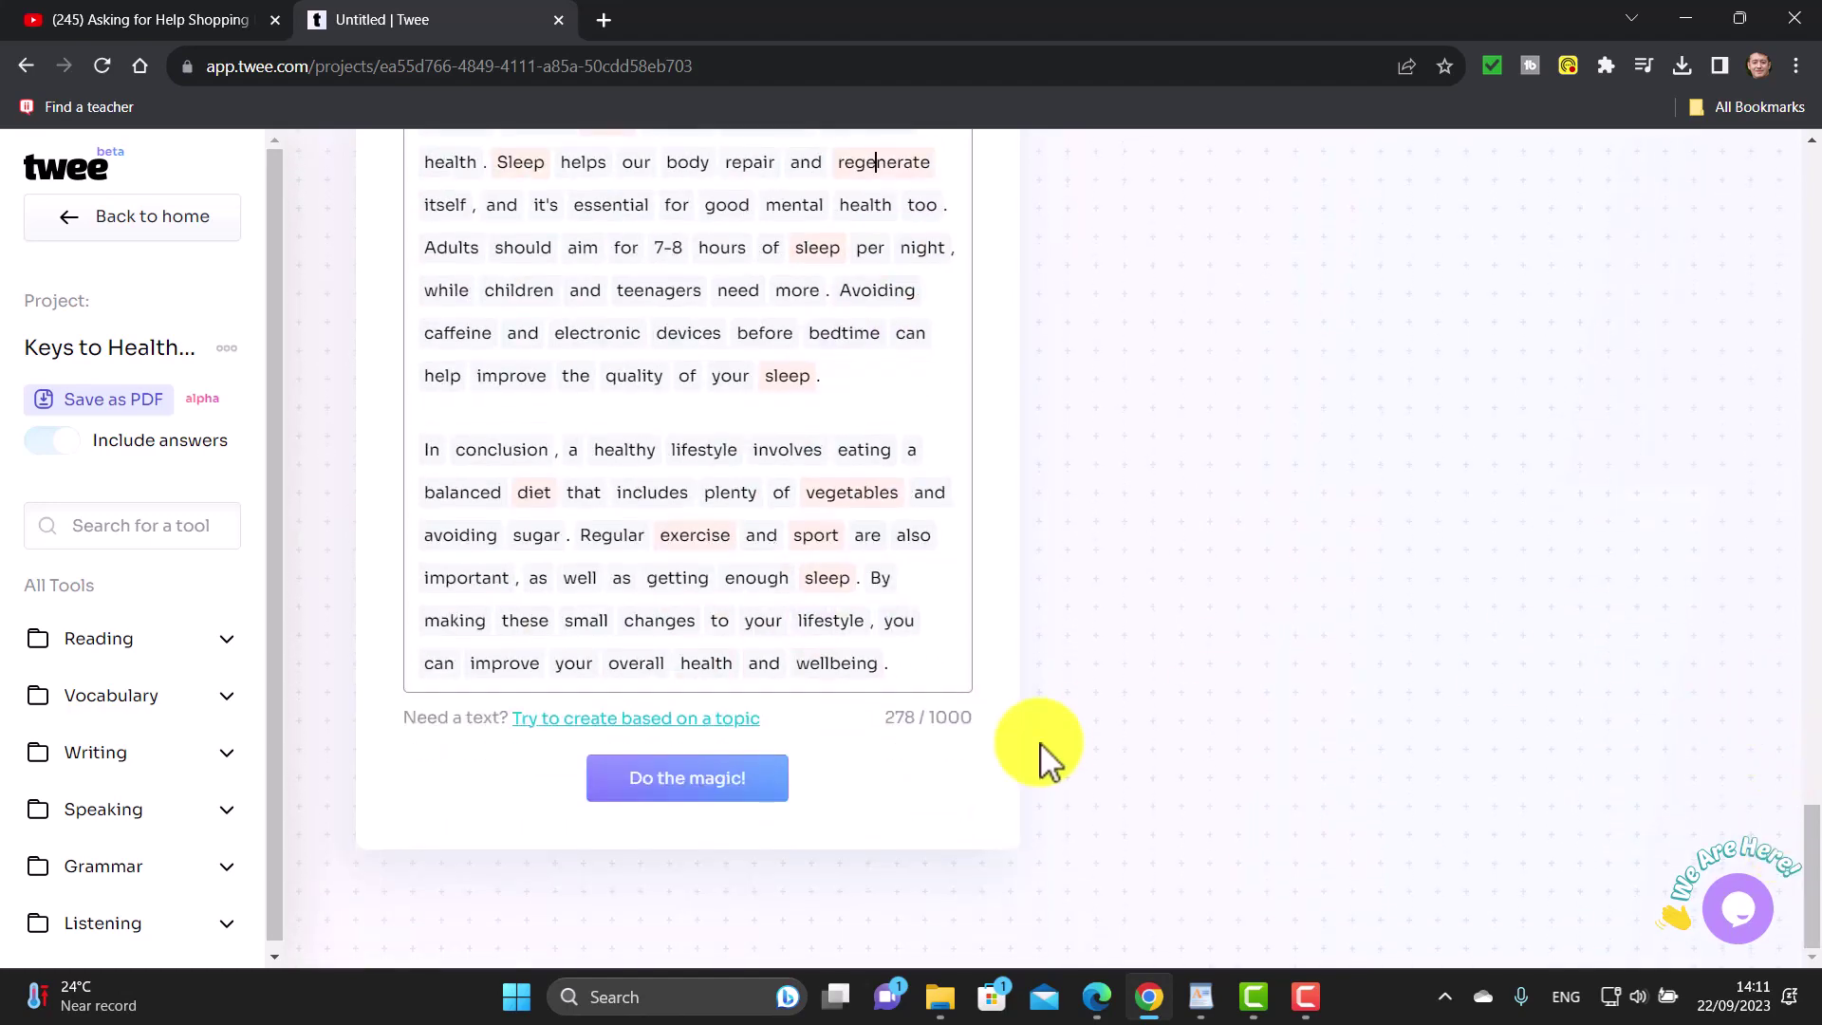
pyautogui.click(697, 801)
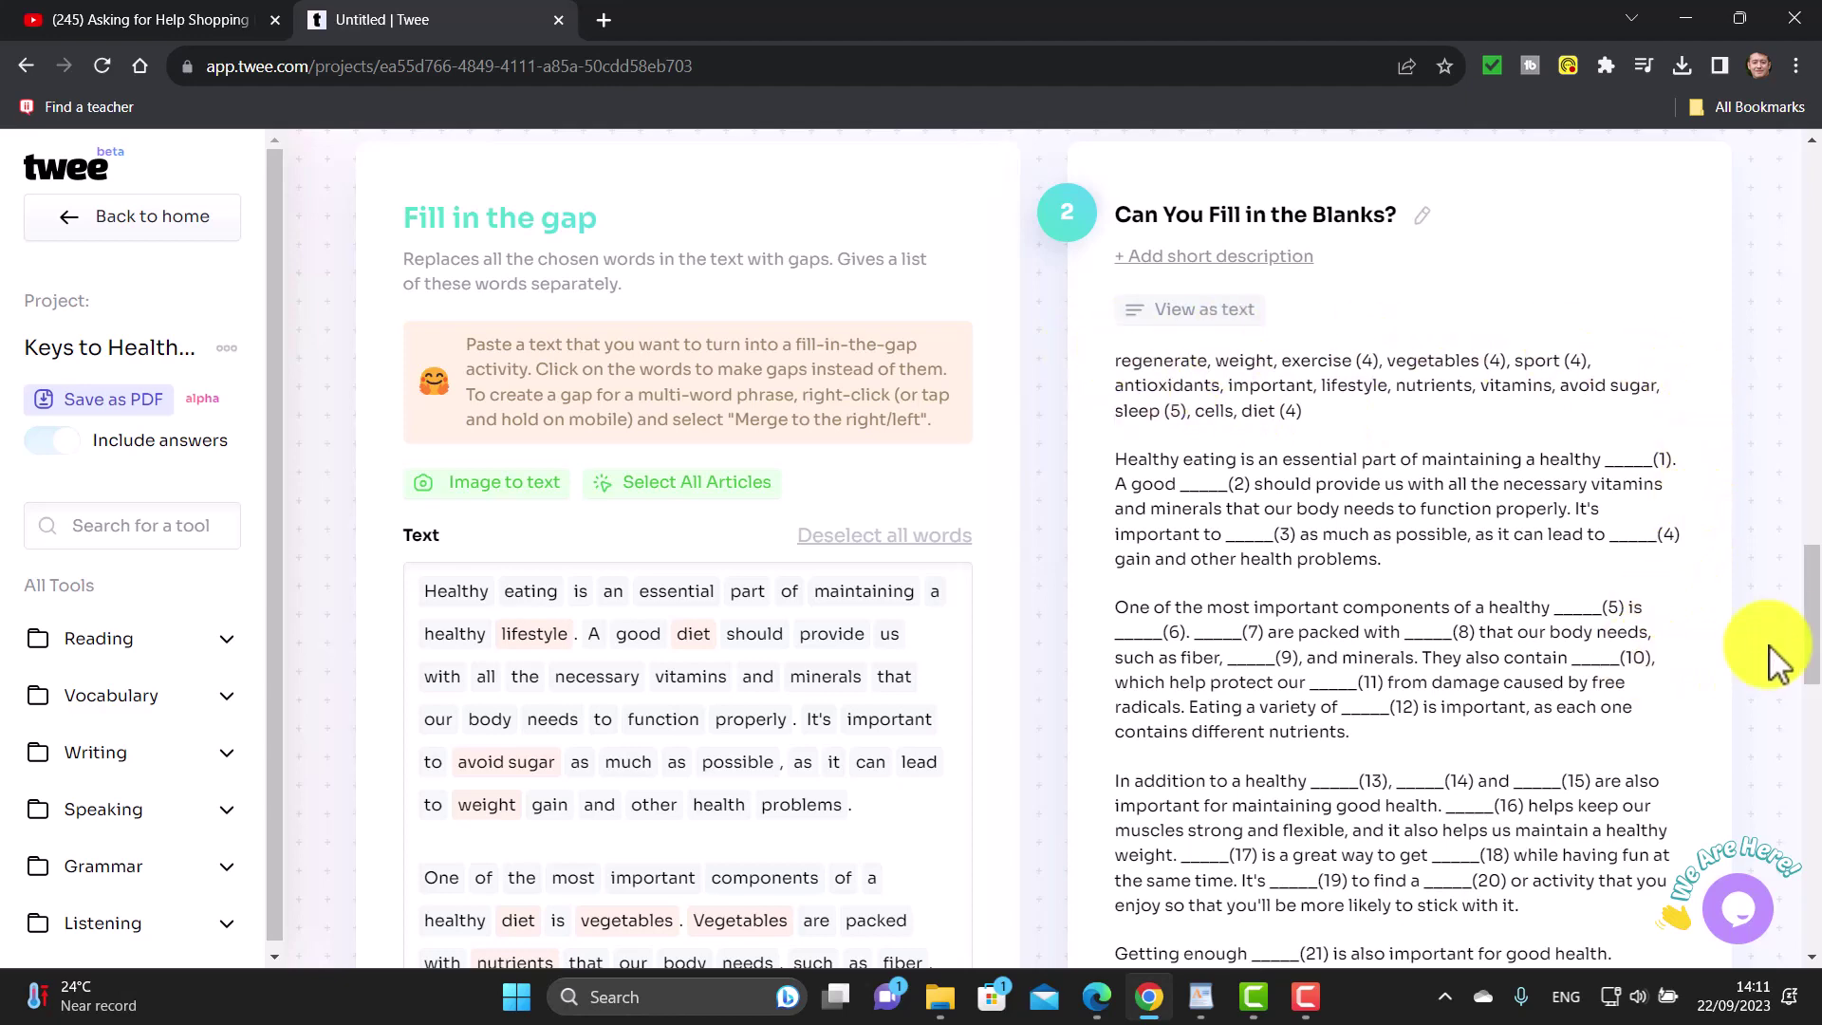
# Check the gap-fill exercise and its correct answers, and generate True/False statements from the same text as a follow-up
pyautogui.scroll(-2, 1802, 607)
pyautogui.moveTo(1808, 650); pyautogui.dragTo(1793, 783)
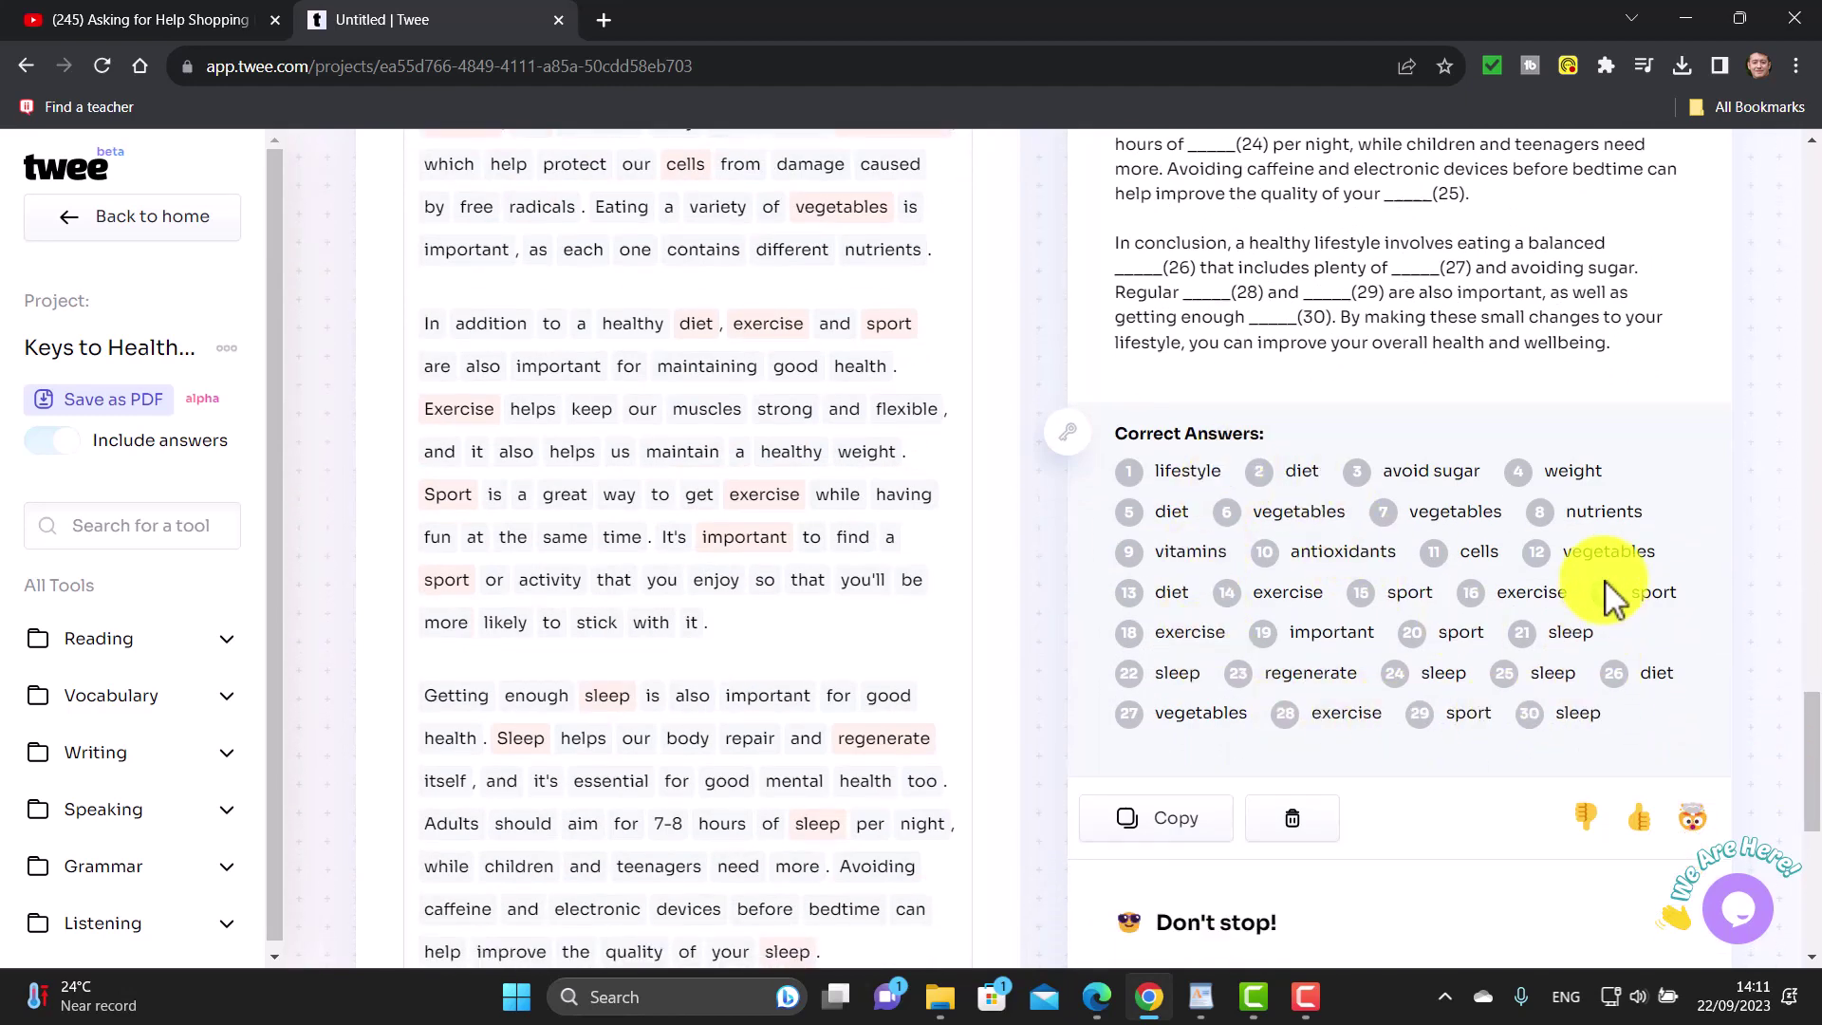
pyautogui.moveTo(1803, 774); pyautogui.dragTo(1796, 910)
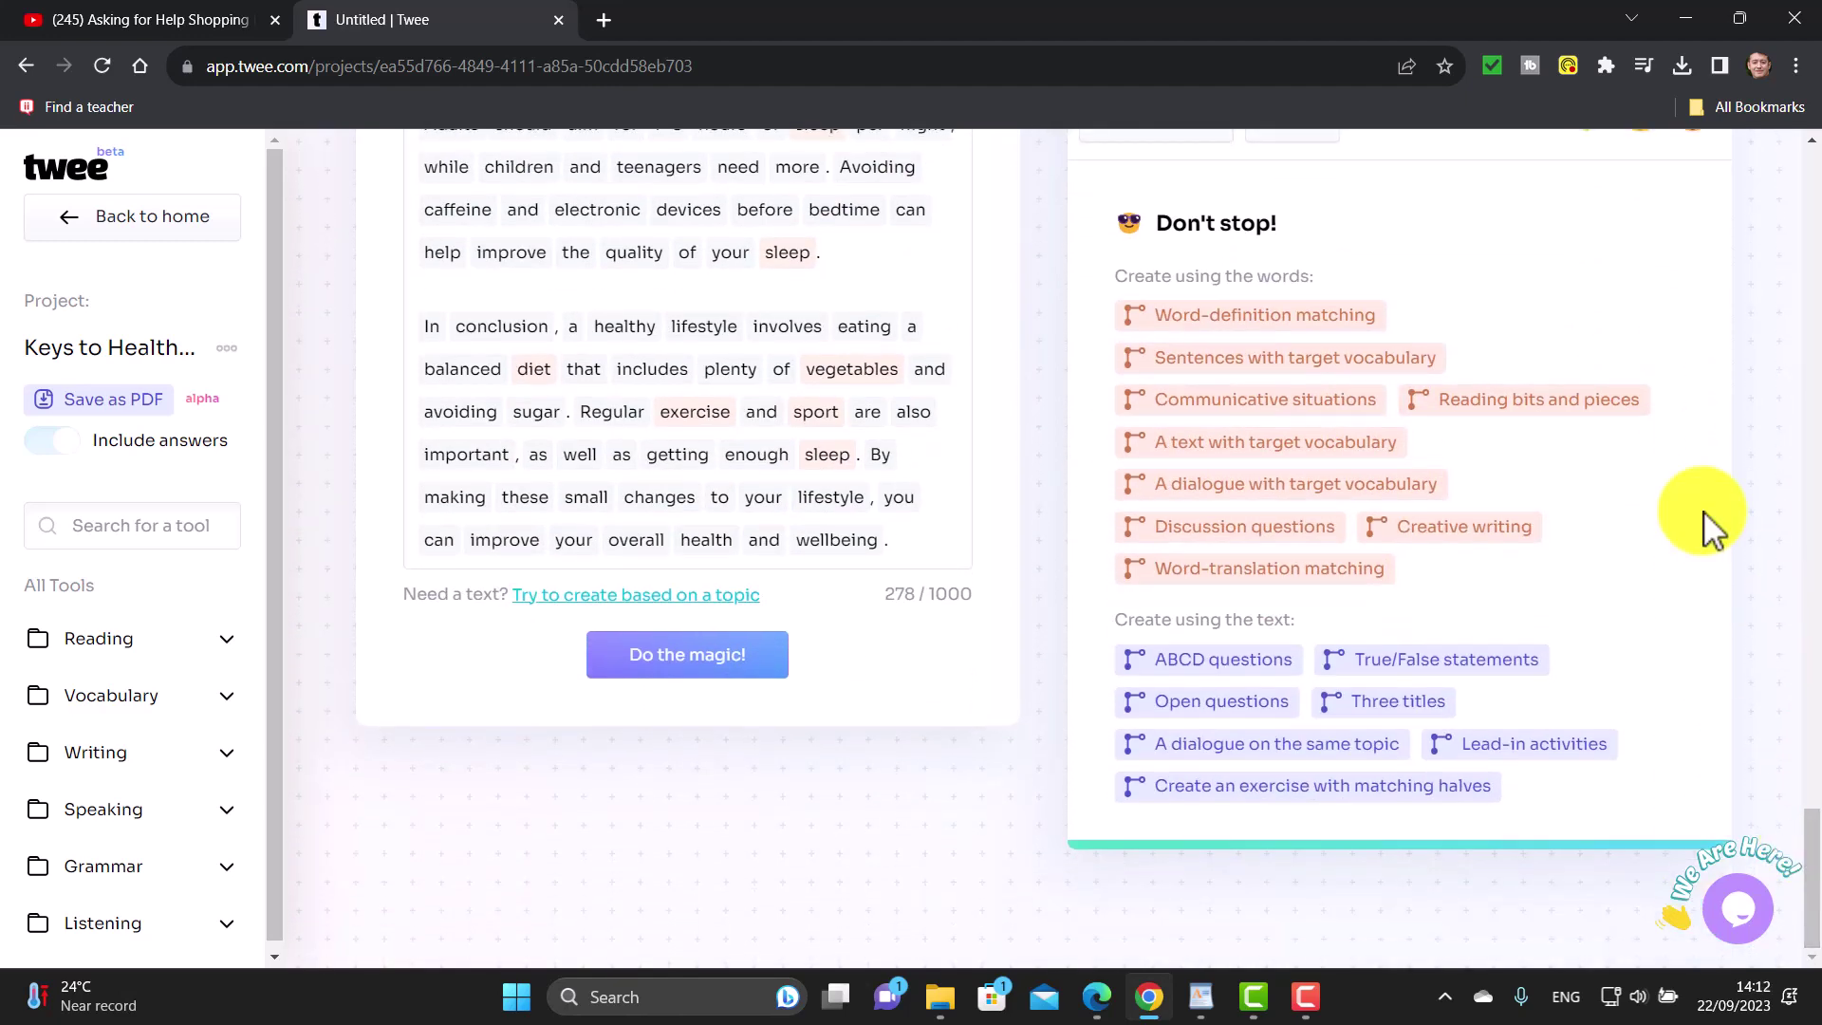
pyautogui.click(1434, 664)
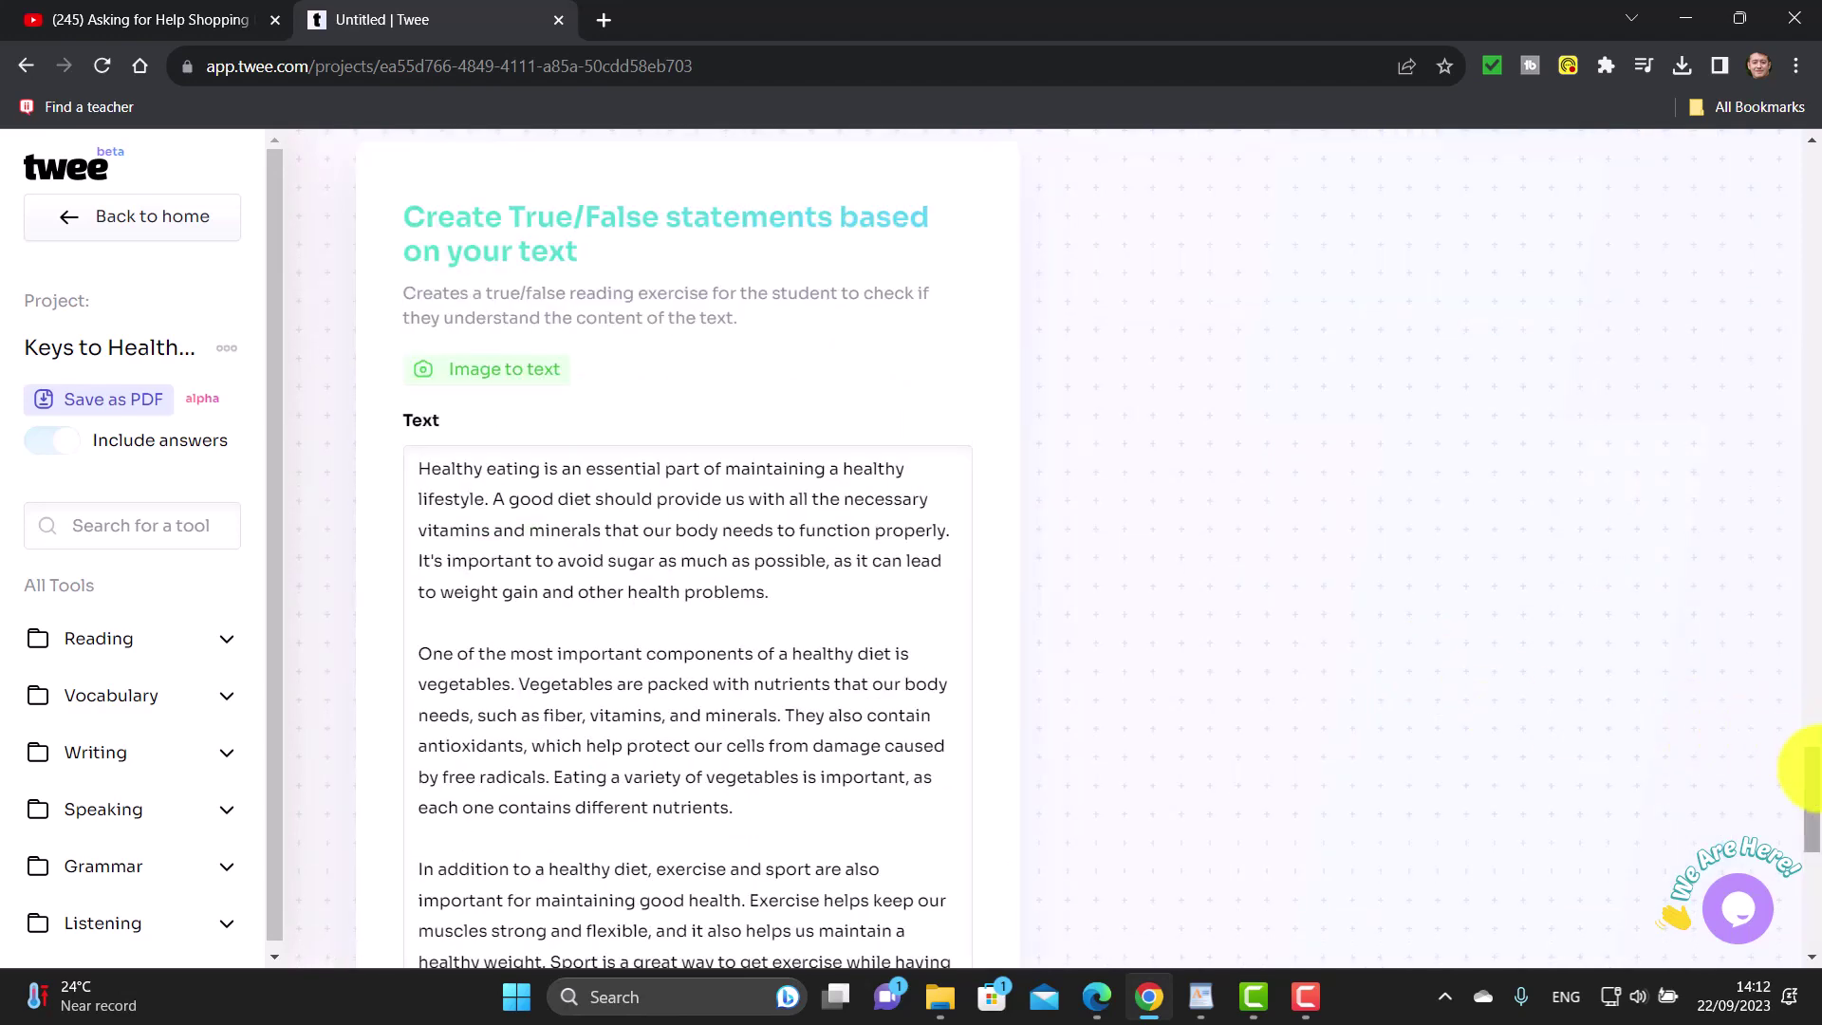
pyautogui.moveTo(1813, 807); pyautogui.dragTo(1817, 878)
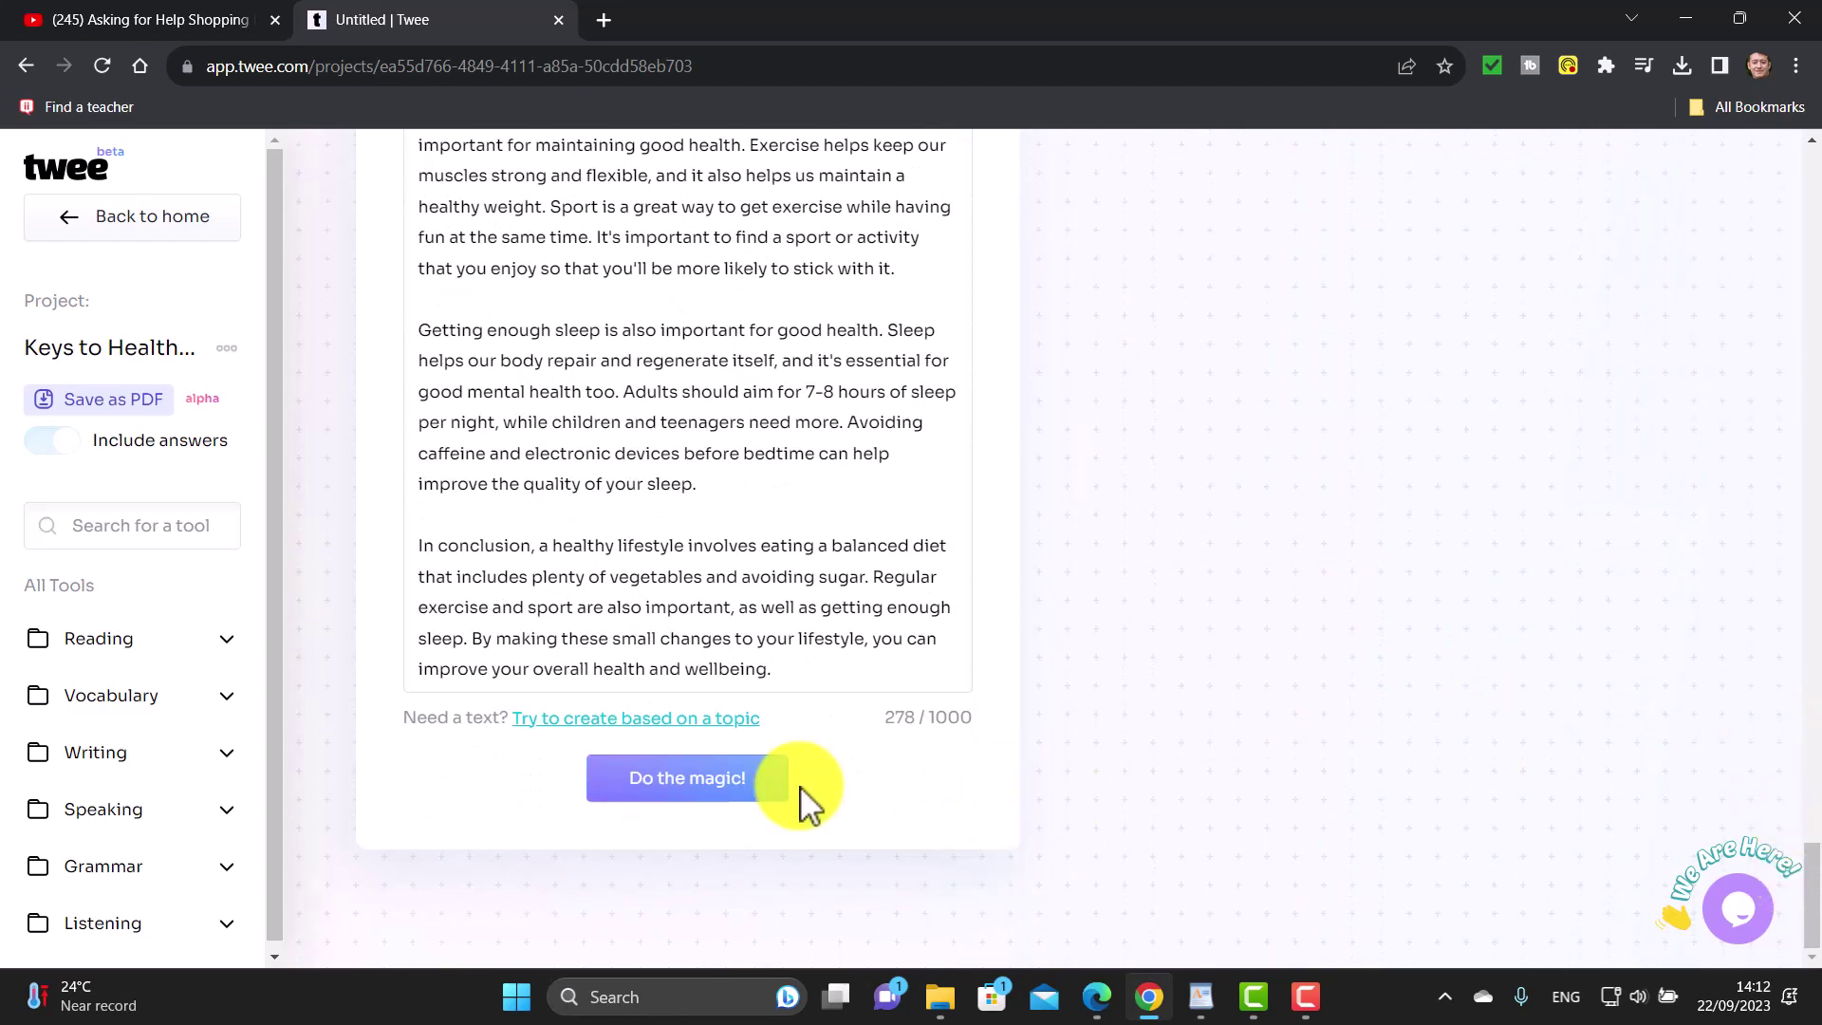
pyautogui.click(695, 797)
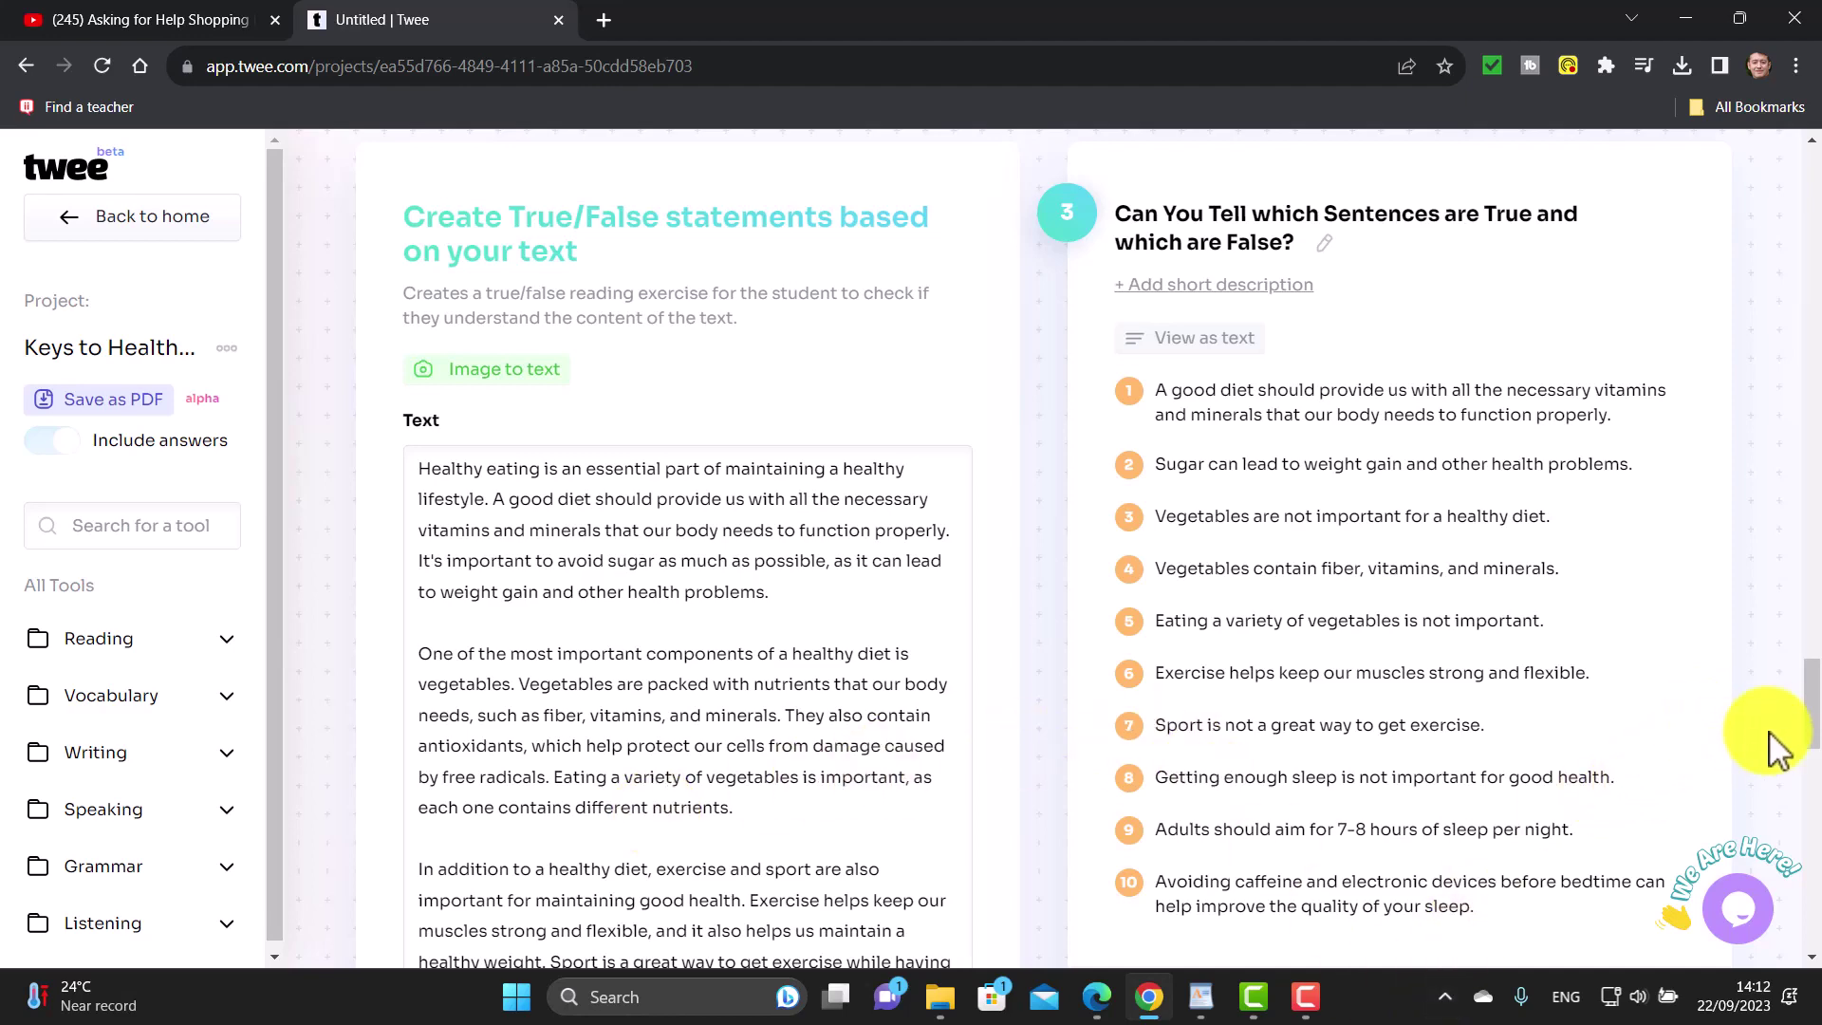
pyautogui.moveTo(1813, 703); pyautogui.dragTo(1757, 175)
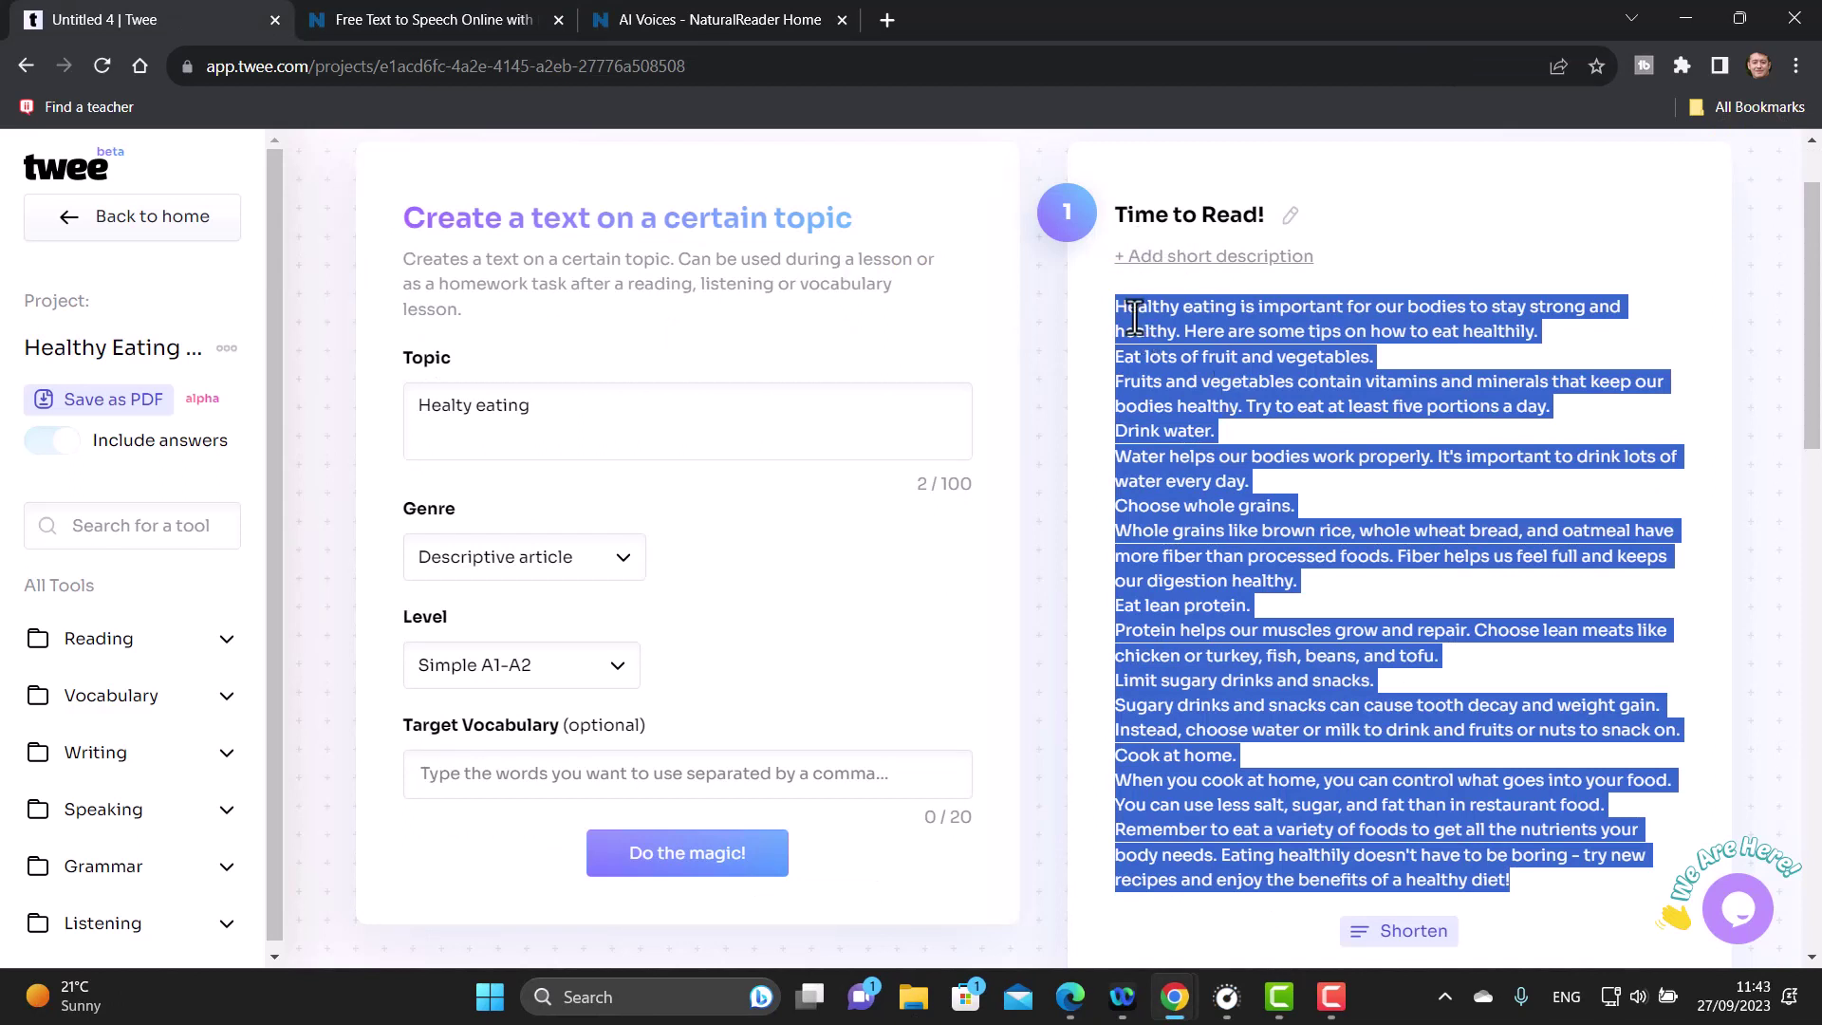
# Copy the whole healthy eating text from Twee and paste it into NaturalReader's online reader in place of the existing text
pyautogui.rightClick(1150, 387)
pyautogui.click(1171, 407)
pyautogui.click(466, 15)
pyautogui.click(671, 17)
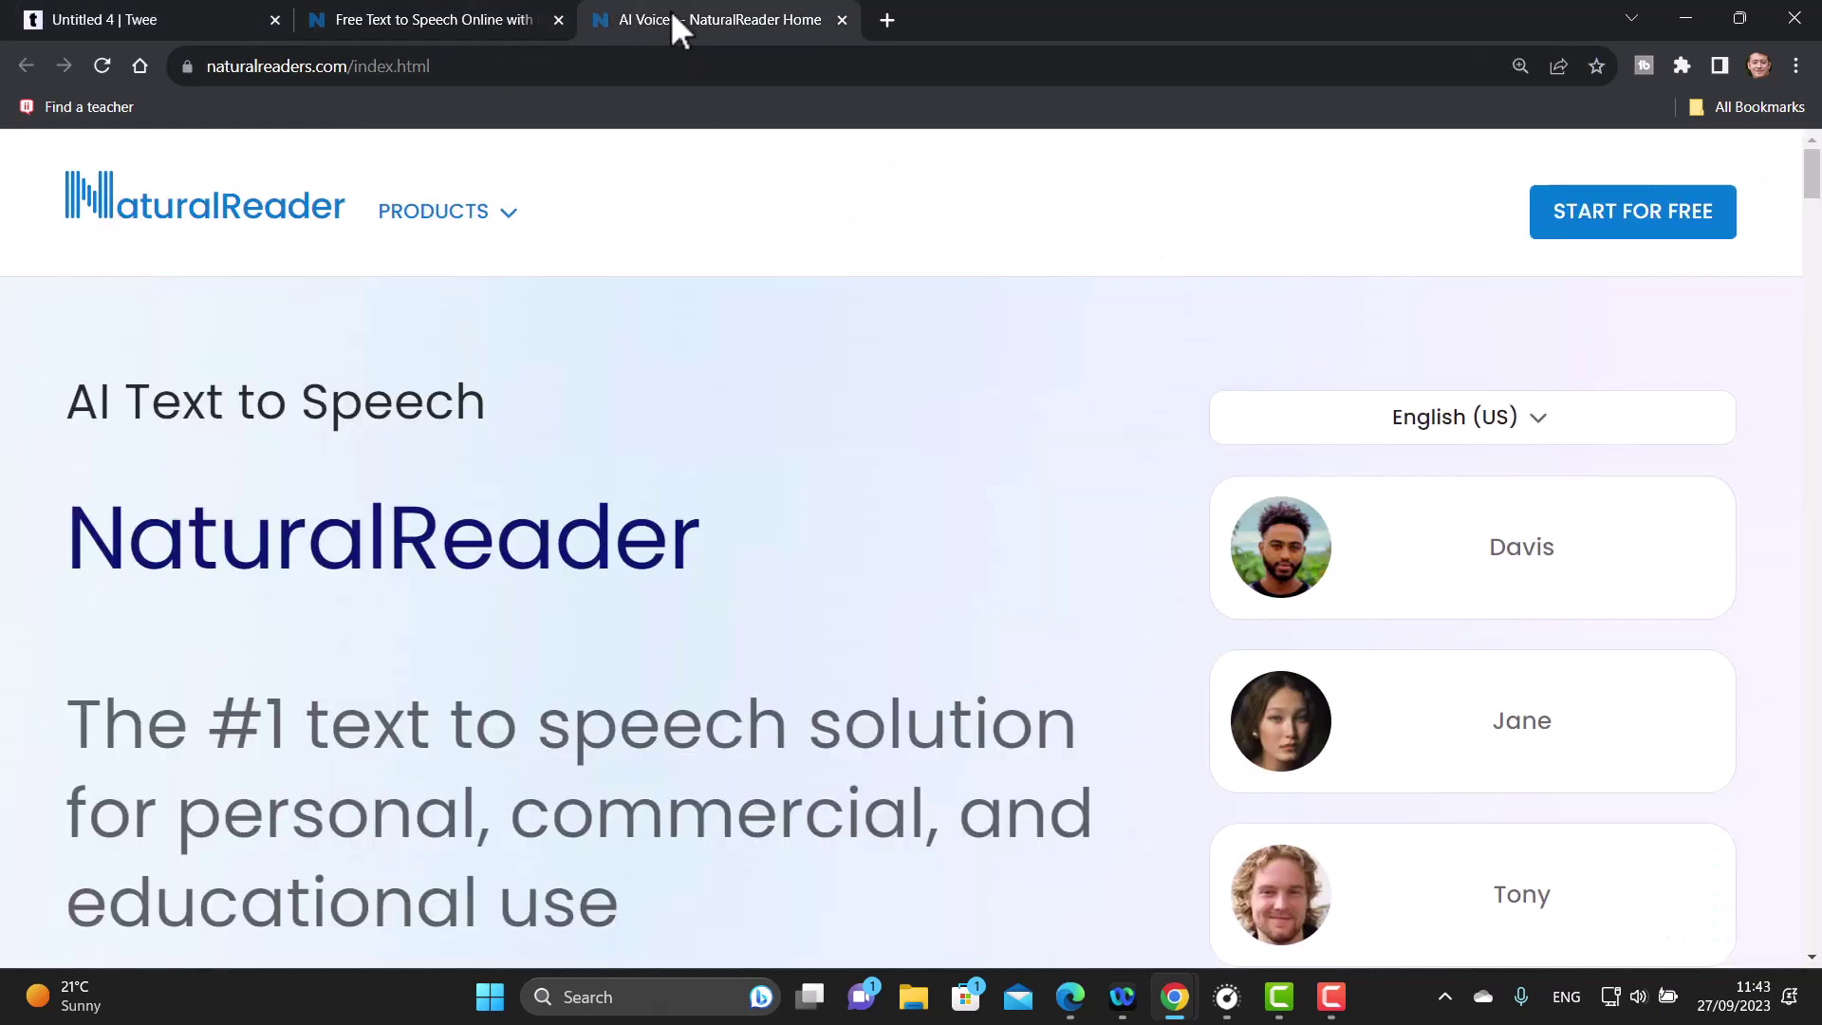
pyautogui.click(1648, 243)
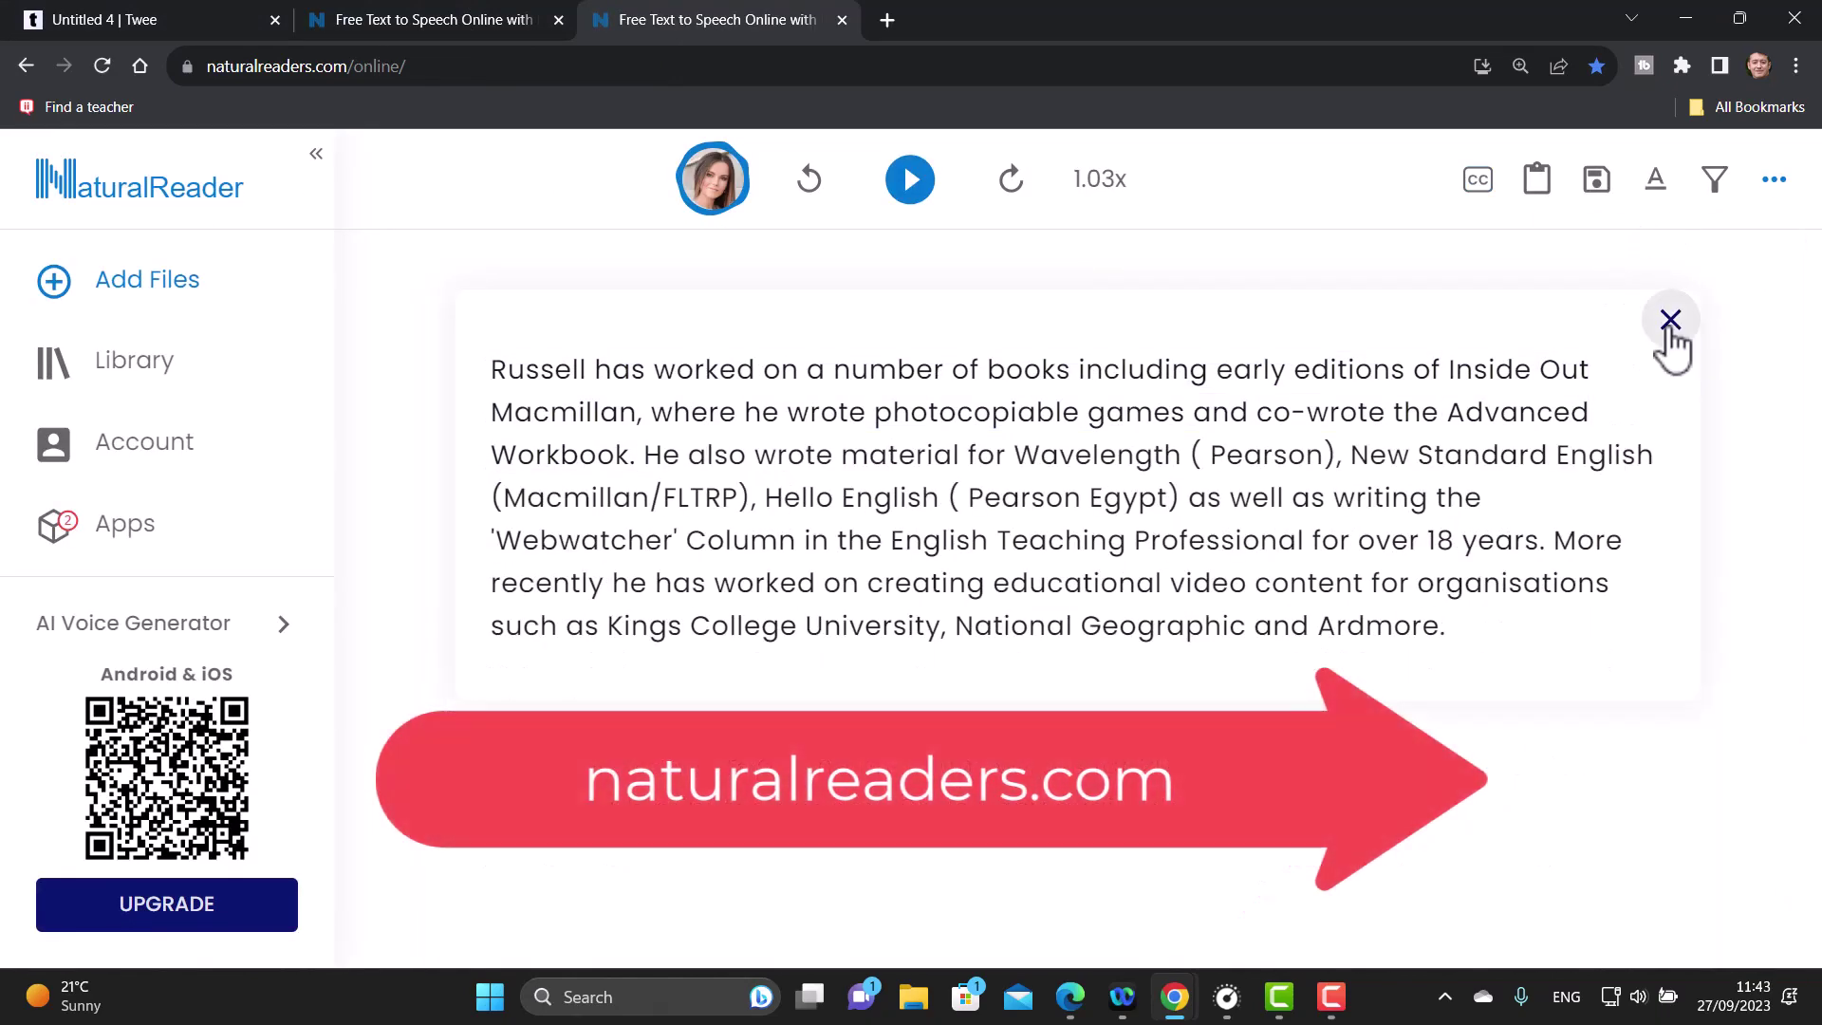
pyautogui.click(1666, 324)
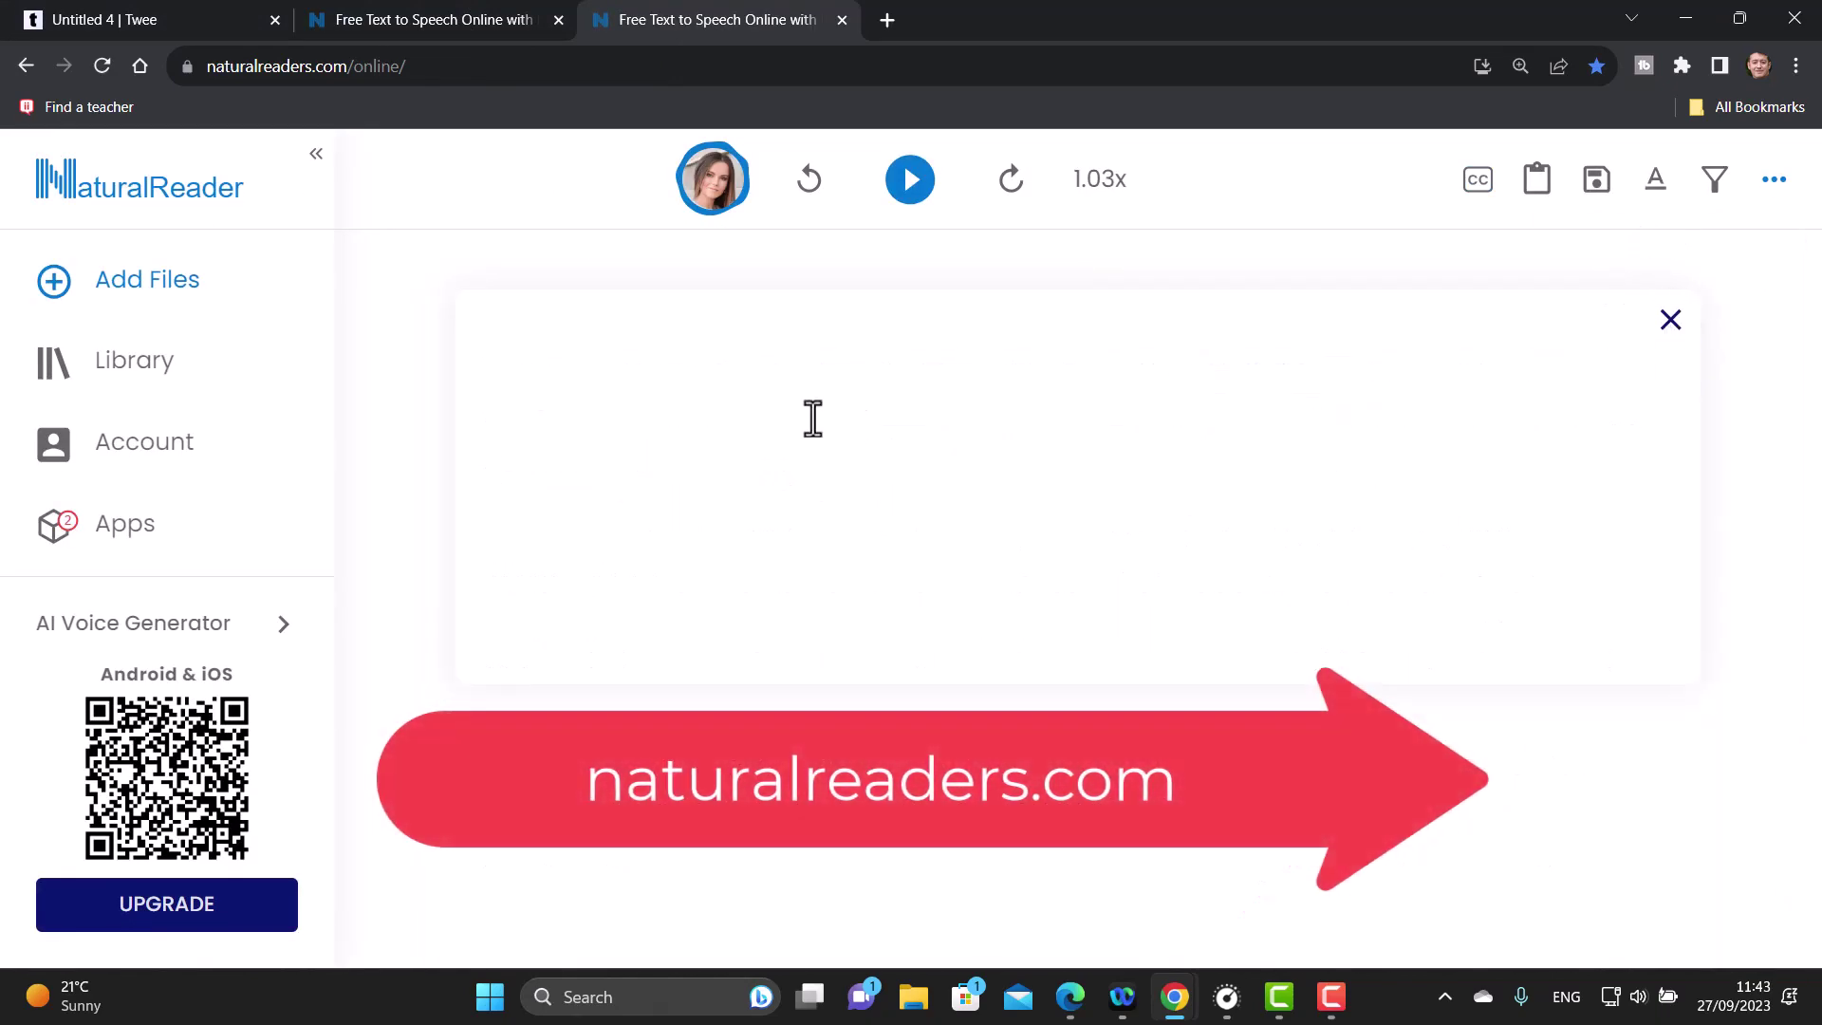
pyautogui.hotkey('ctrl', 'v')
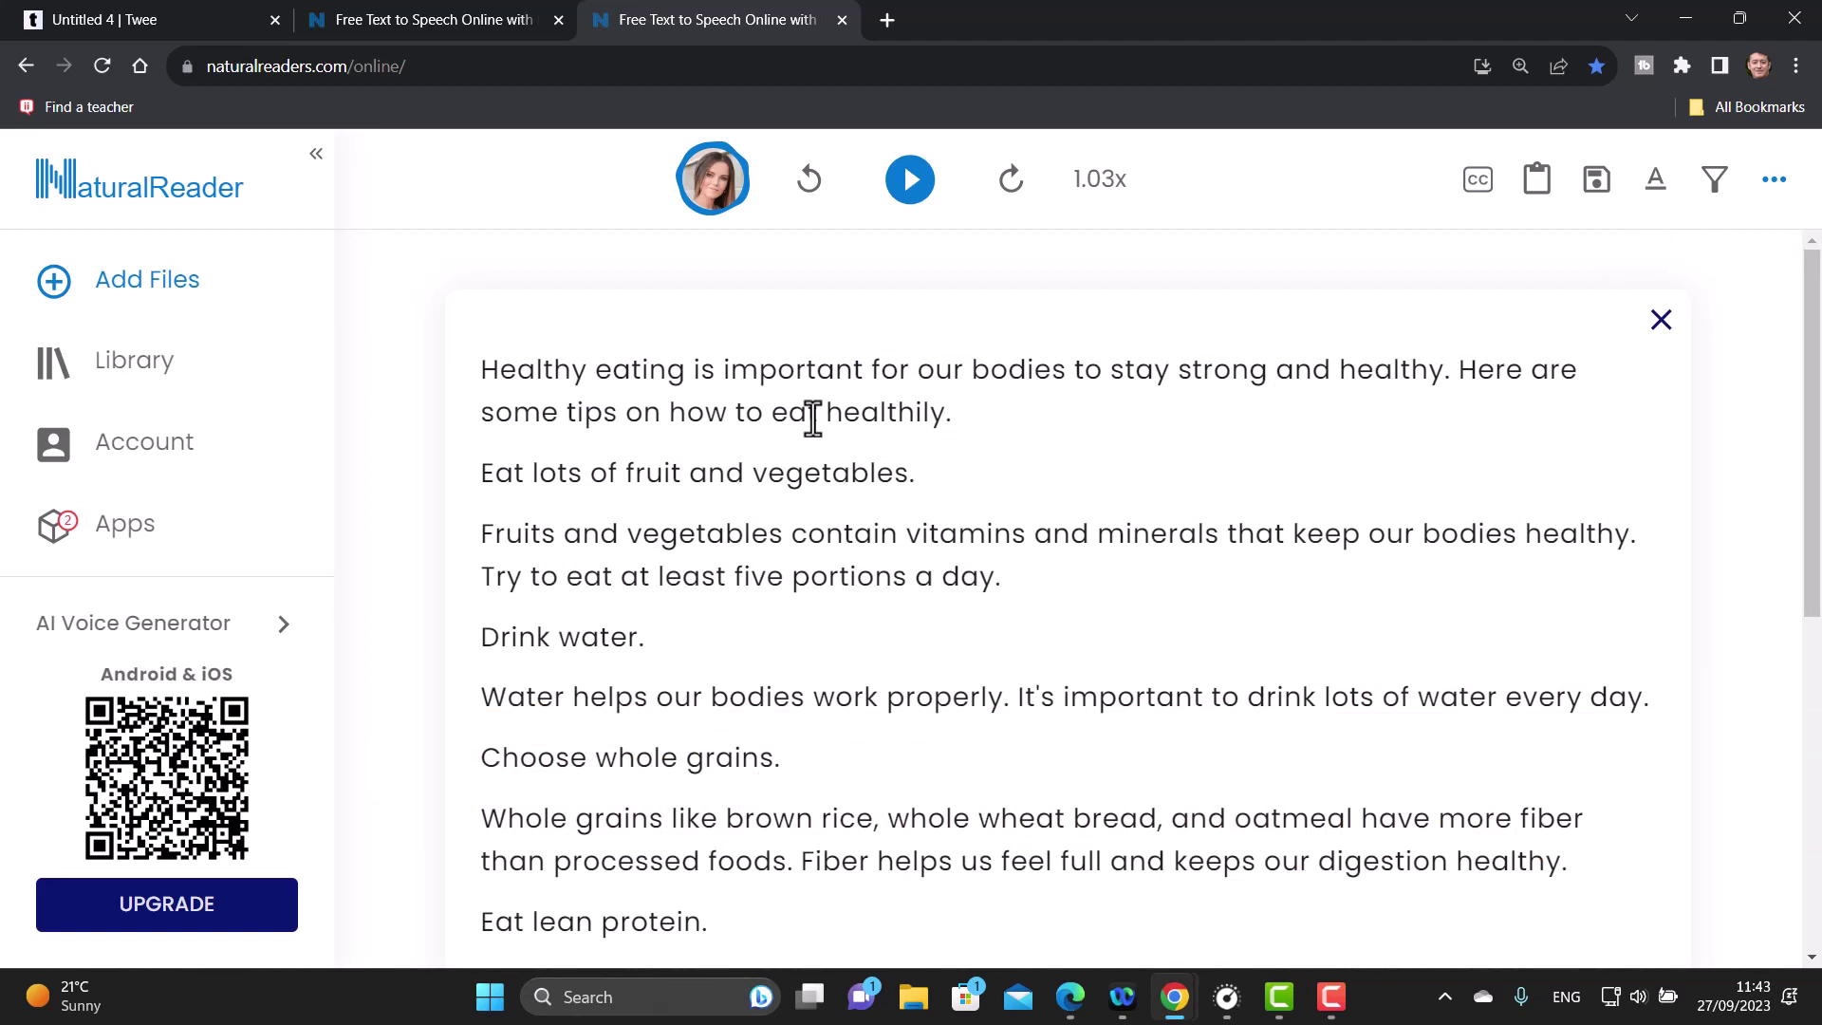
# Use the English (UK) Sonia voice for the healthy eating text, play its opening sentences aloud and pause the reading
pyautogui.click(713, 186)
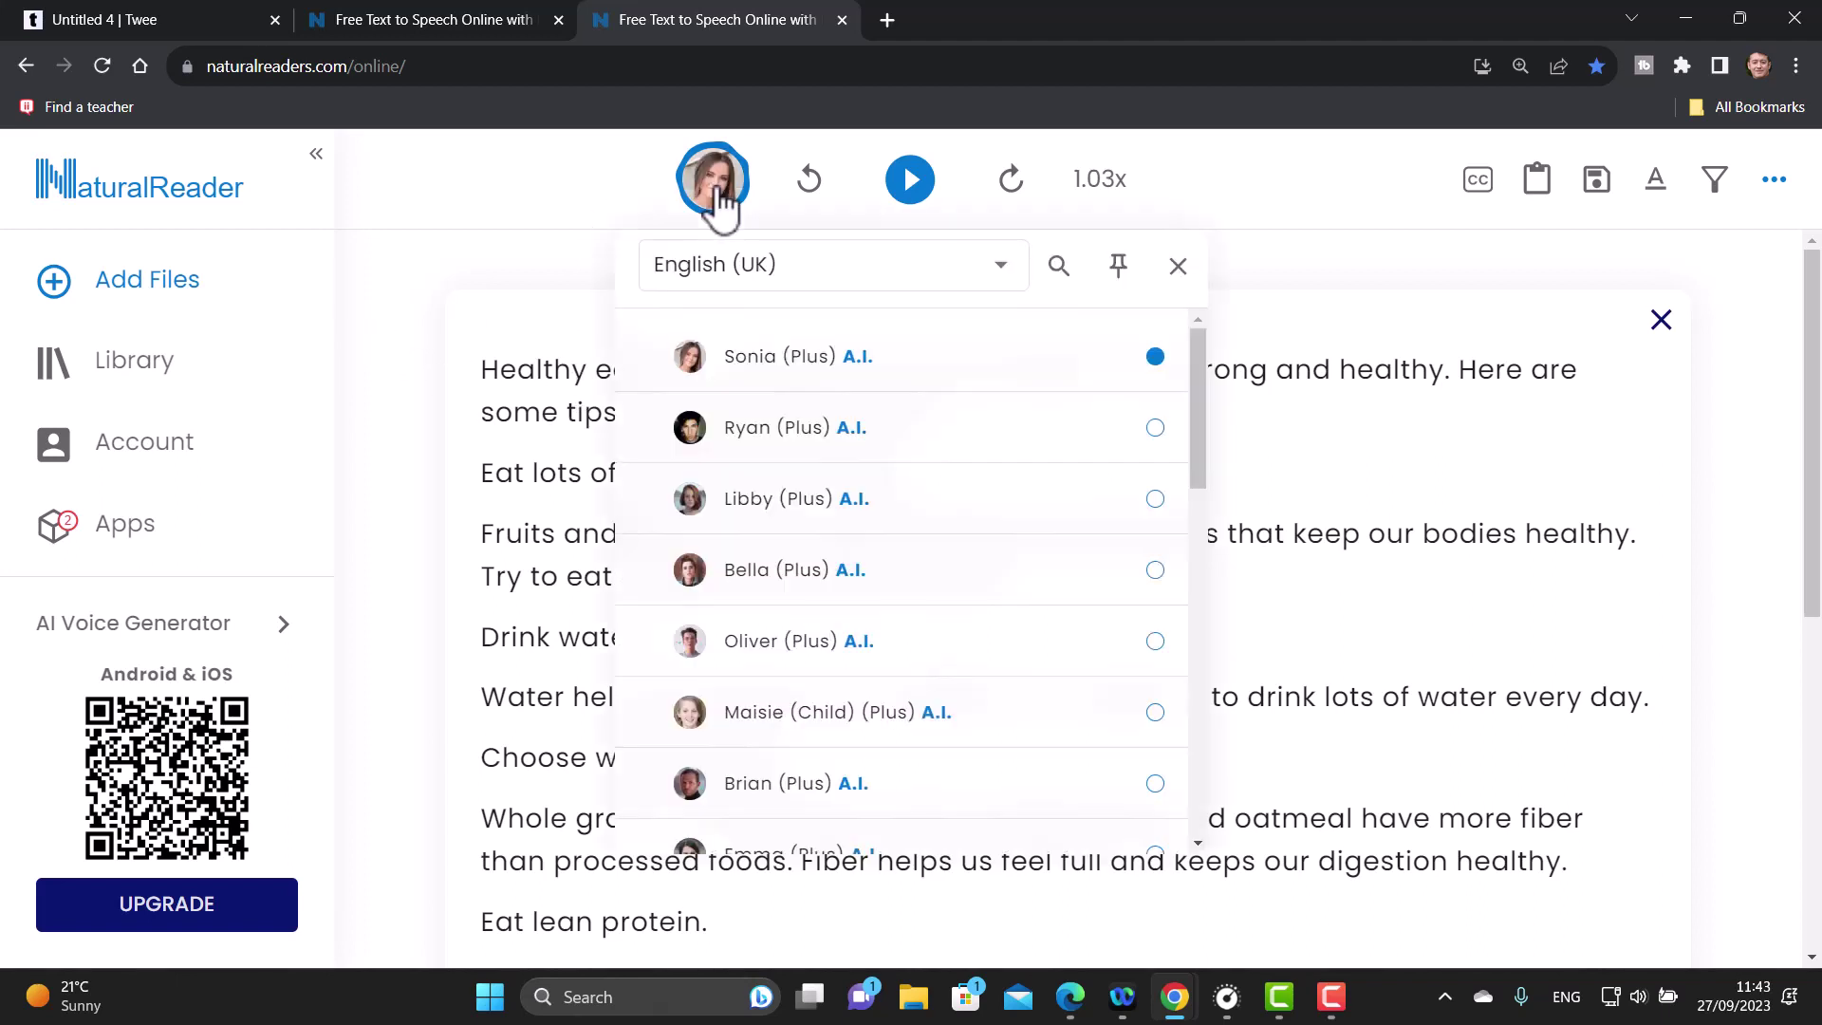
pyautogui.click(998, 275)
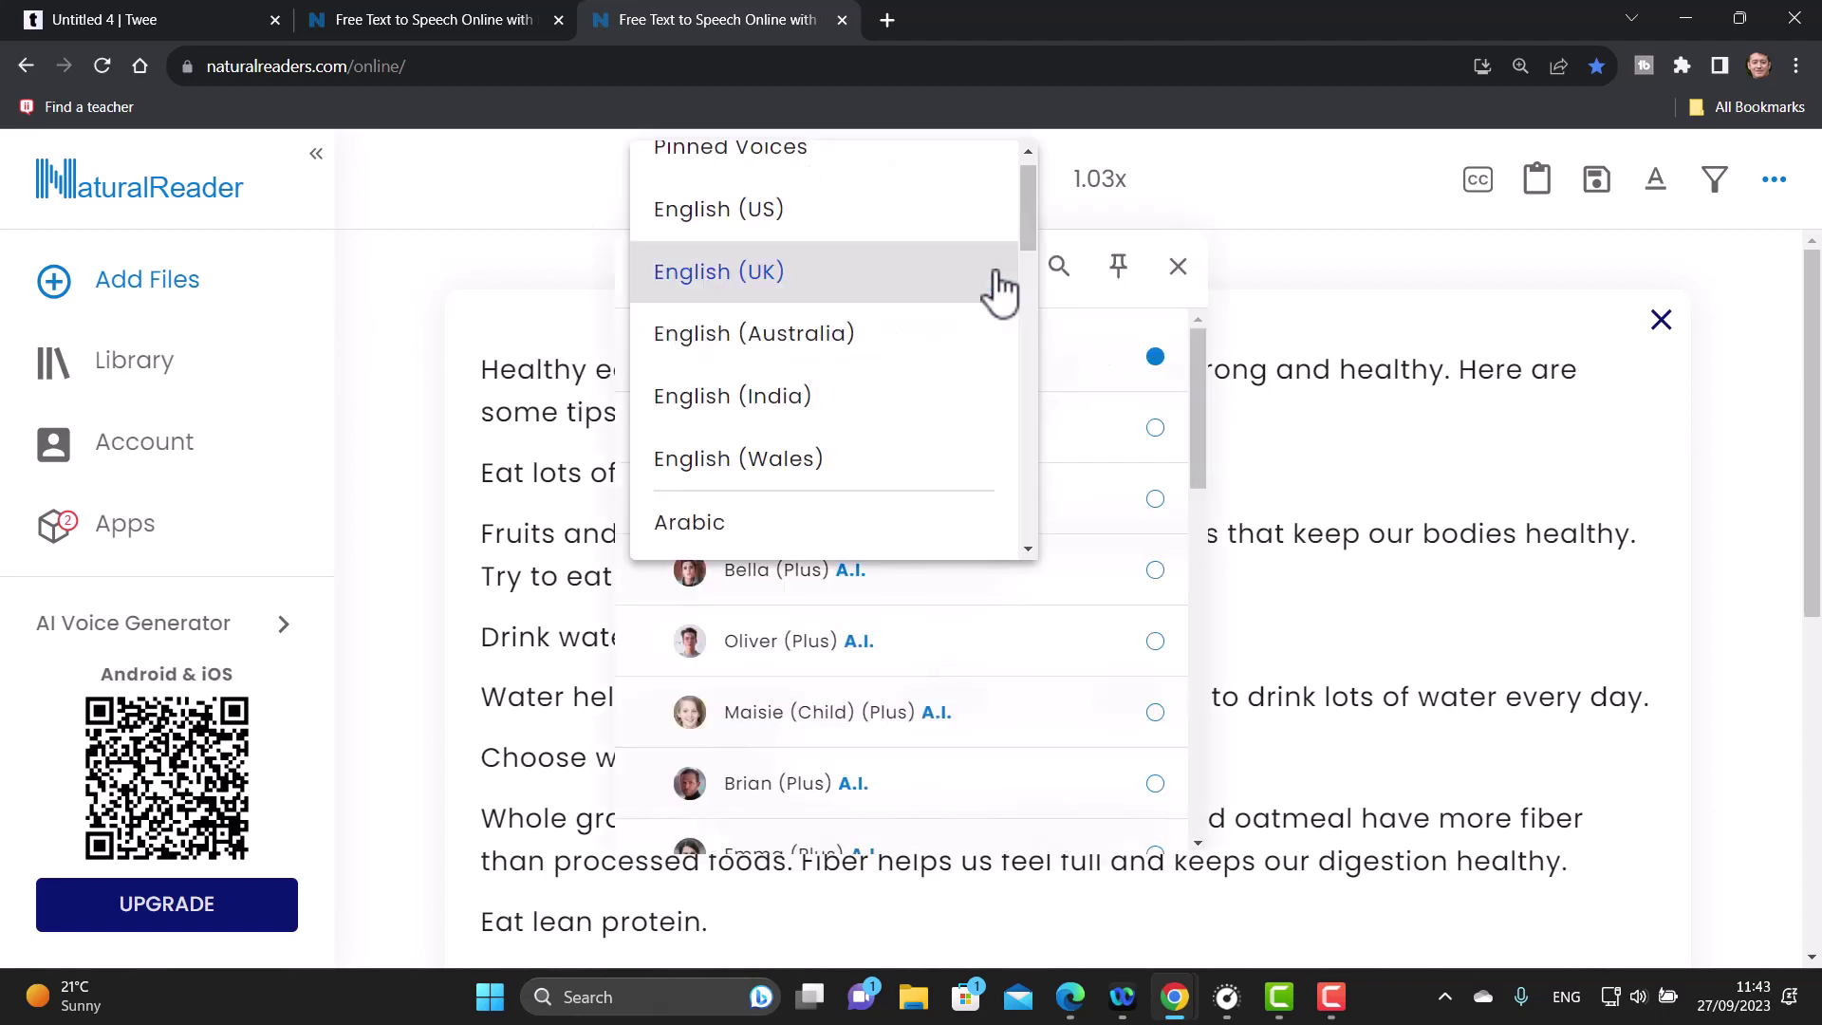
pyautogui.click(693, 298)
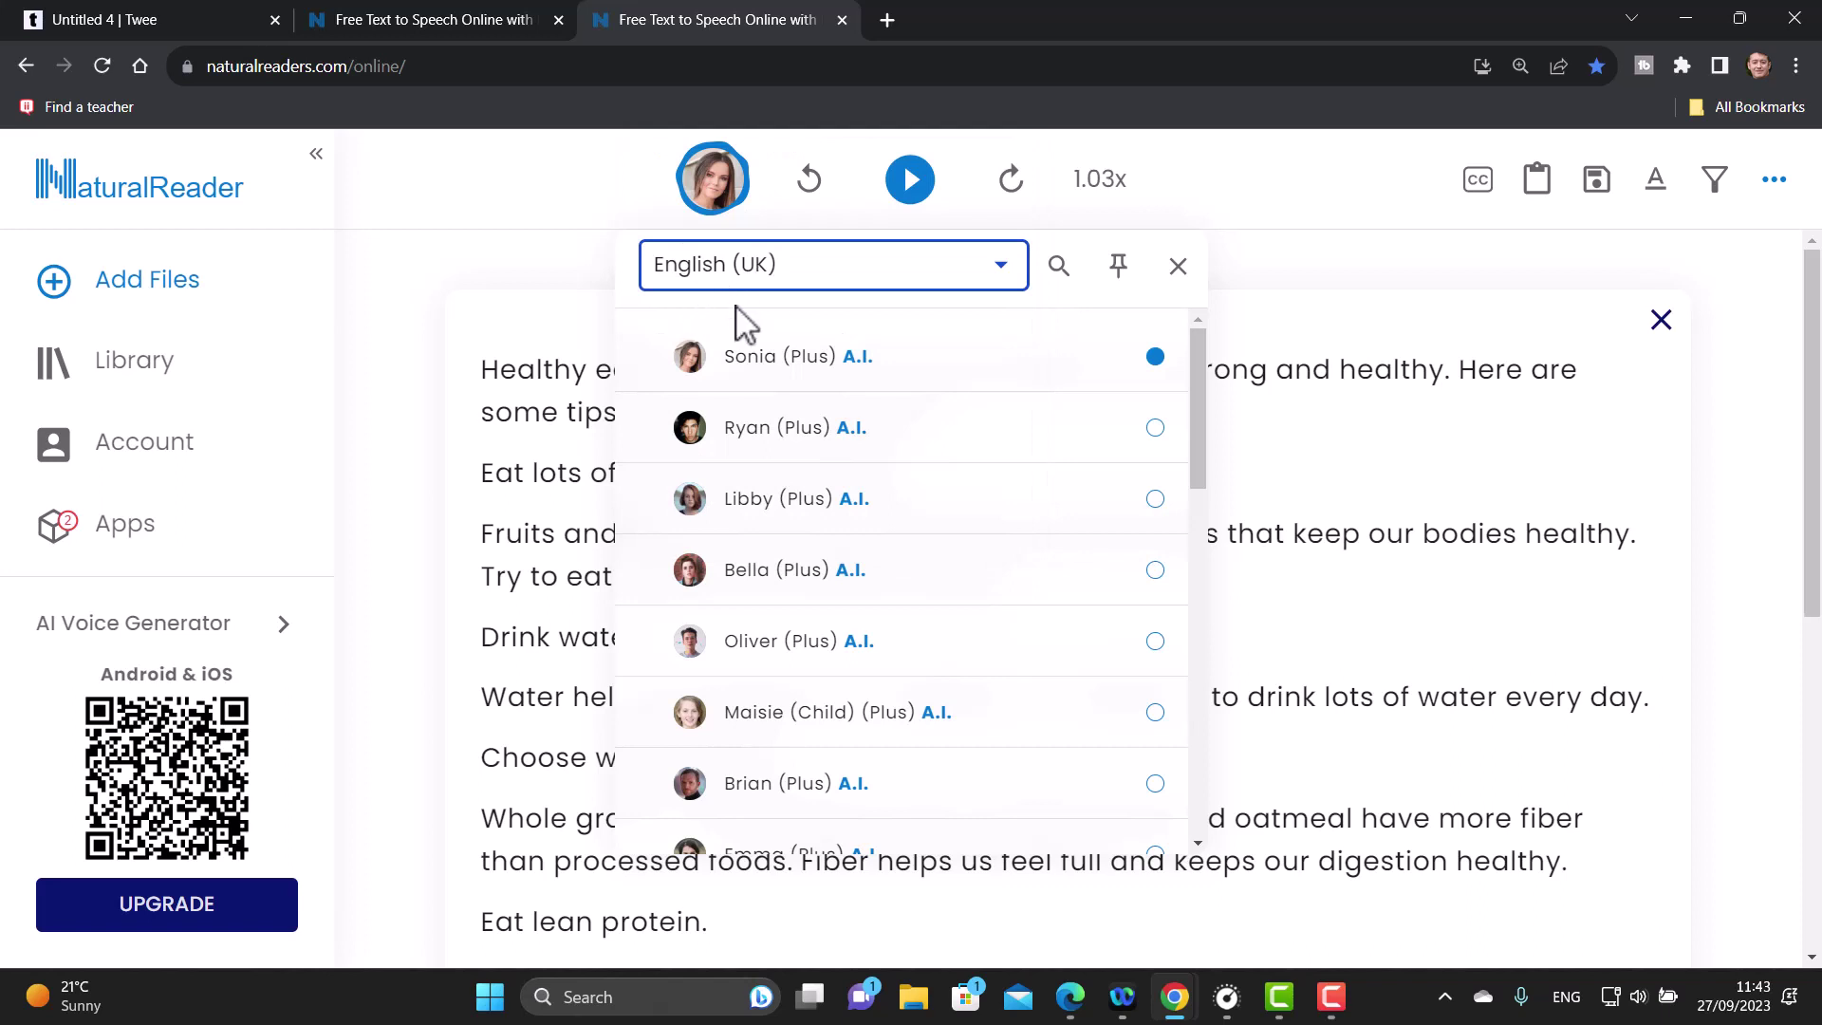
pyautogui.click(754, 358)
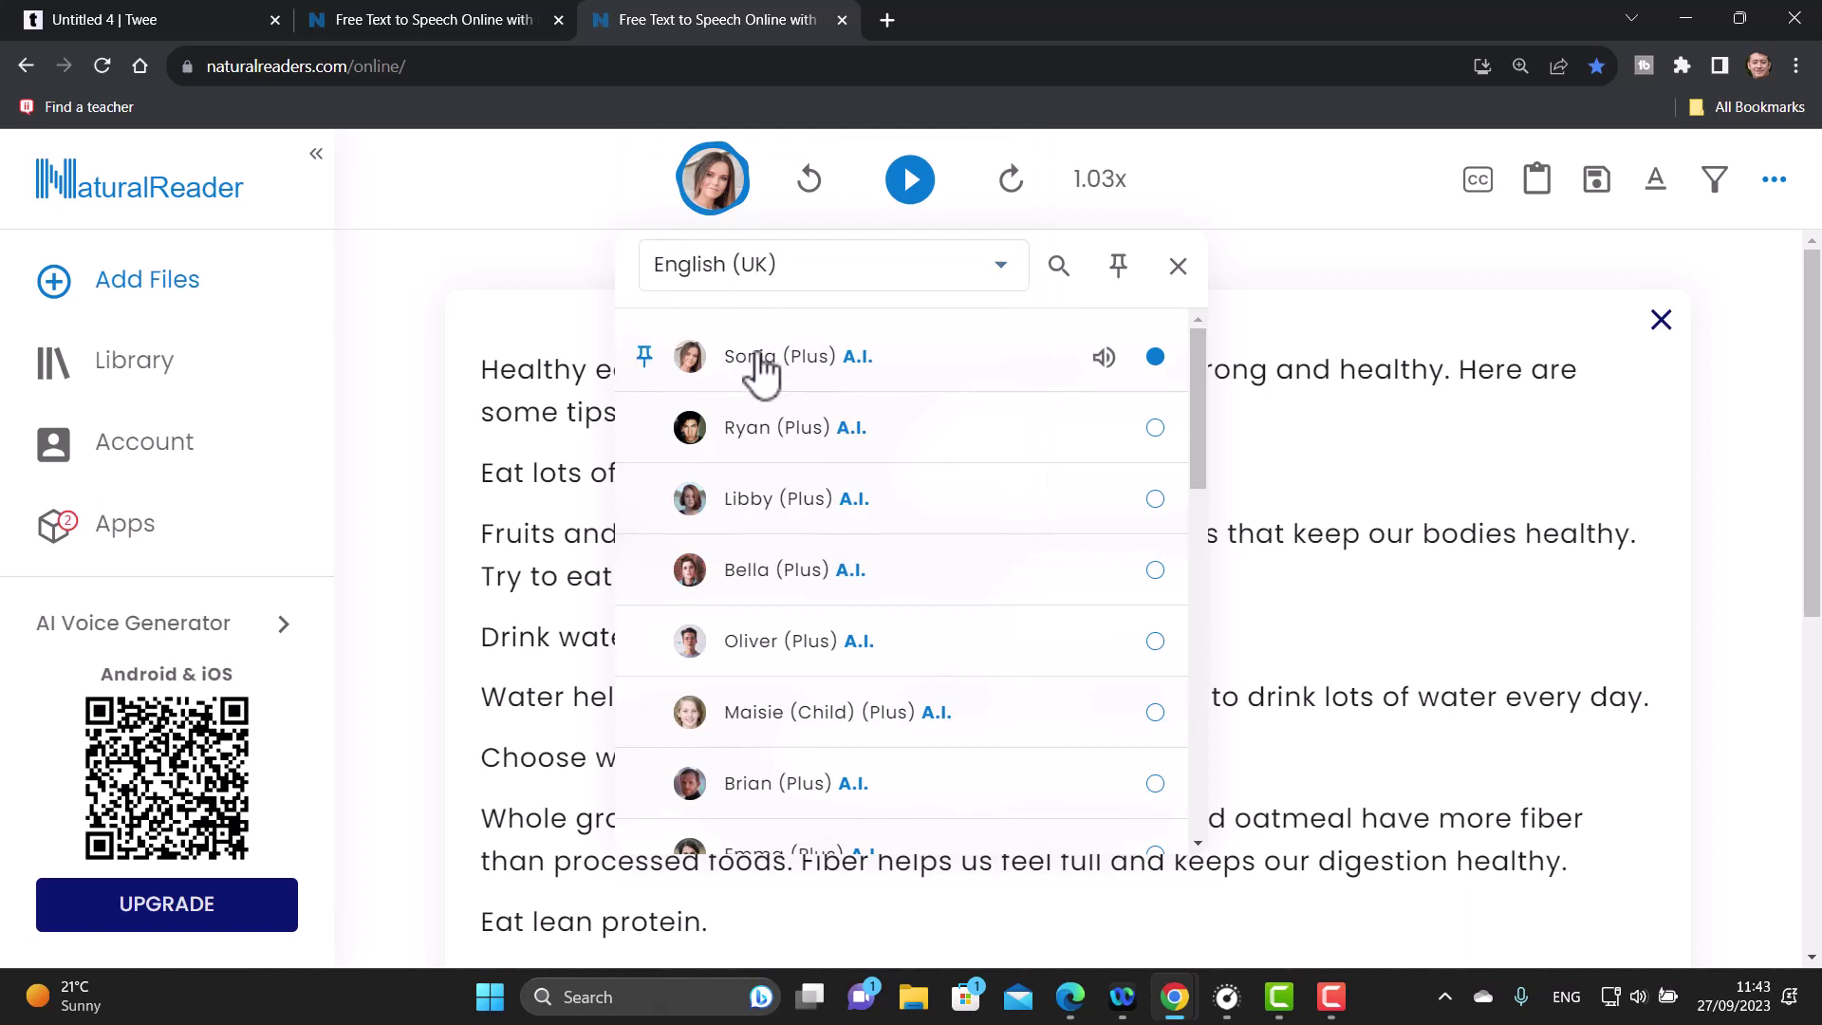
pyautogui.click(532, 192)
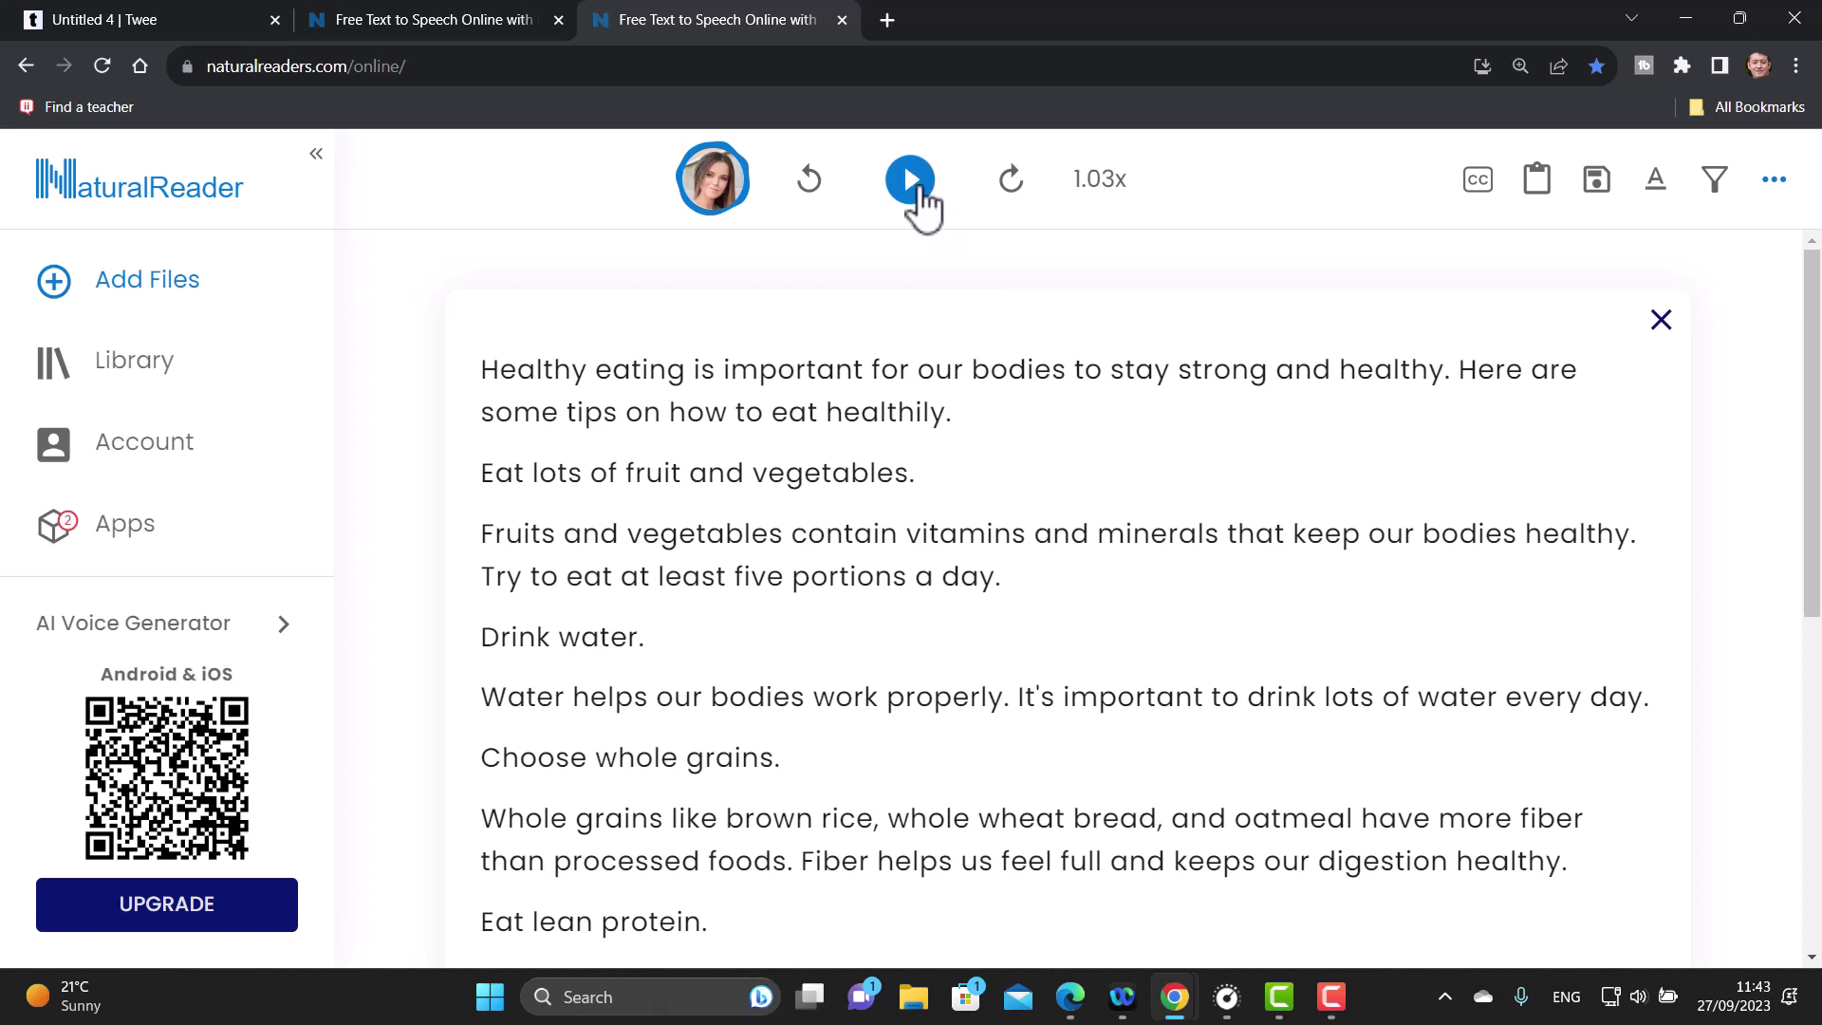
pyautogui.click(910, 185)
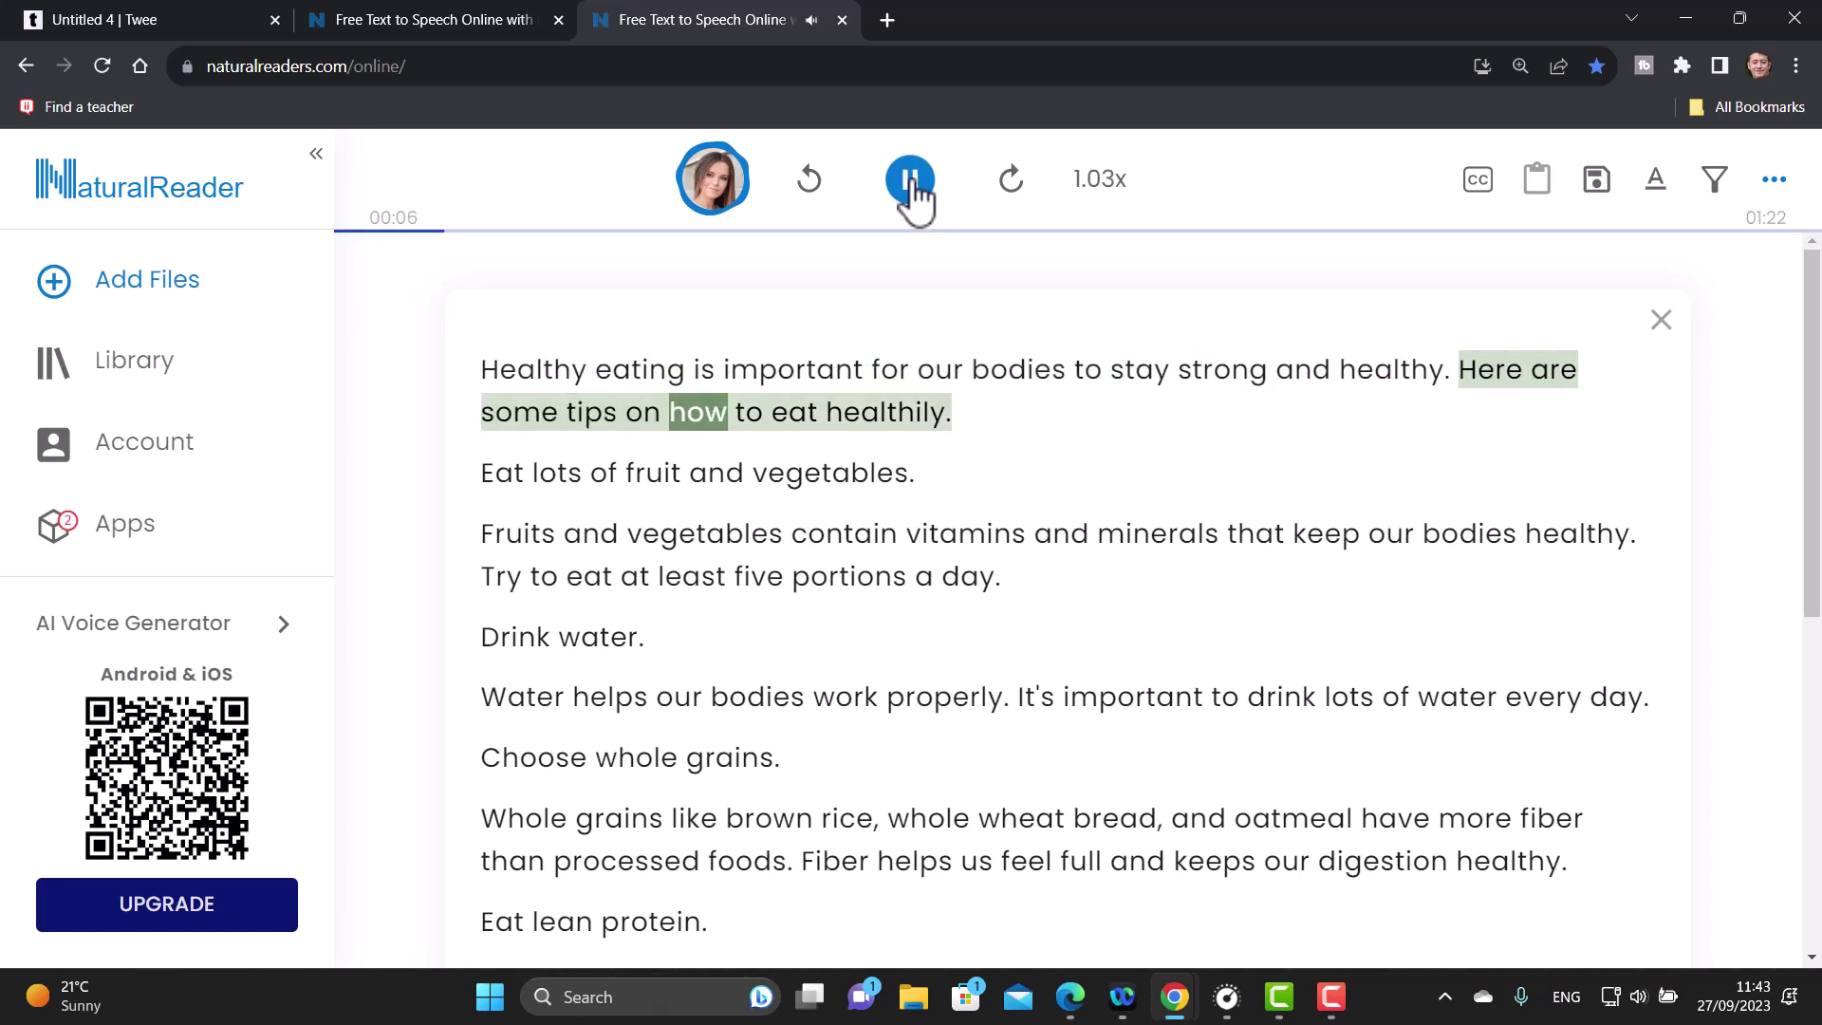
pyautogui.click(911, 188)
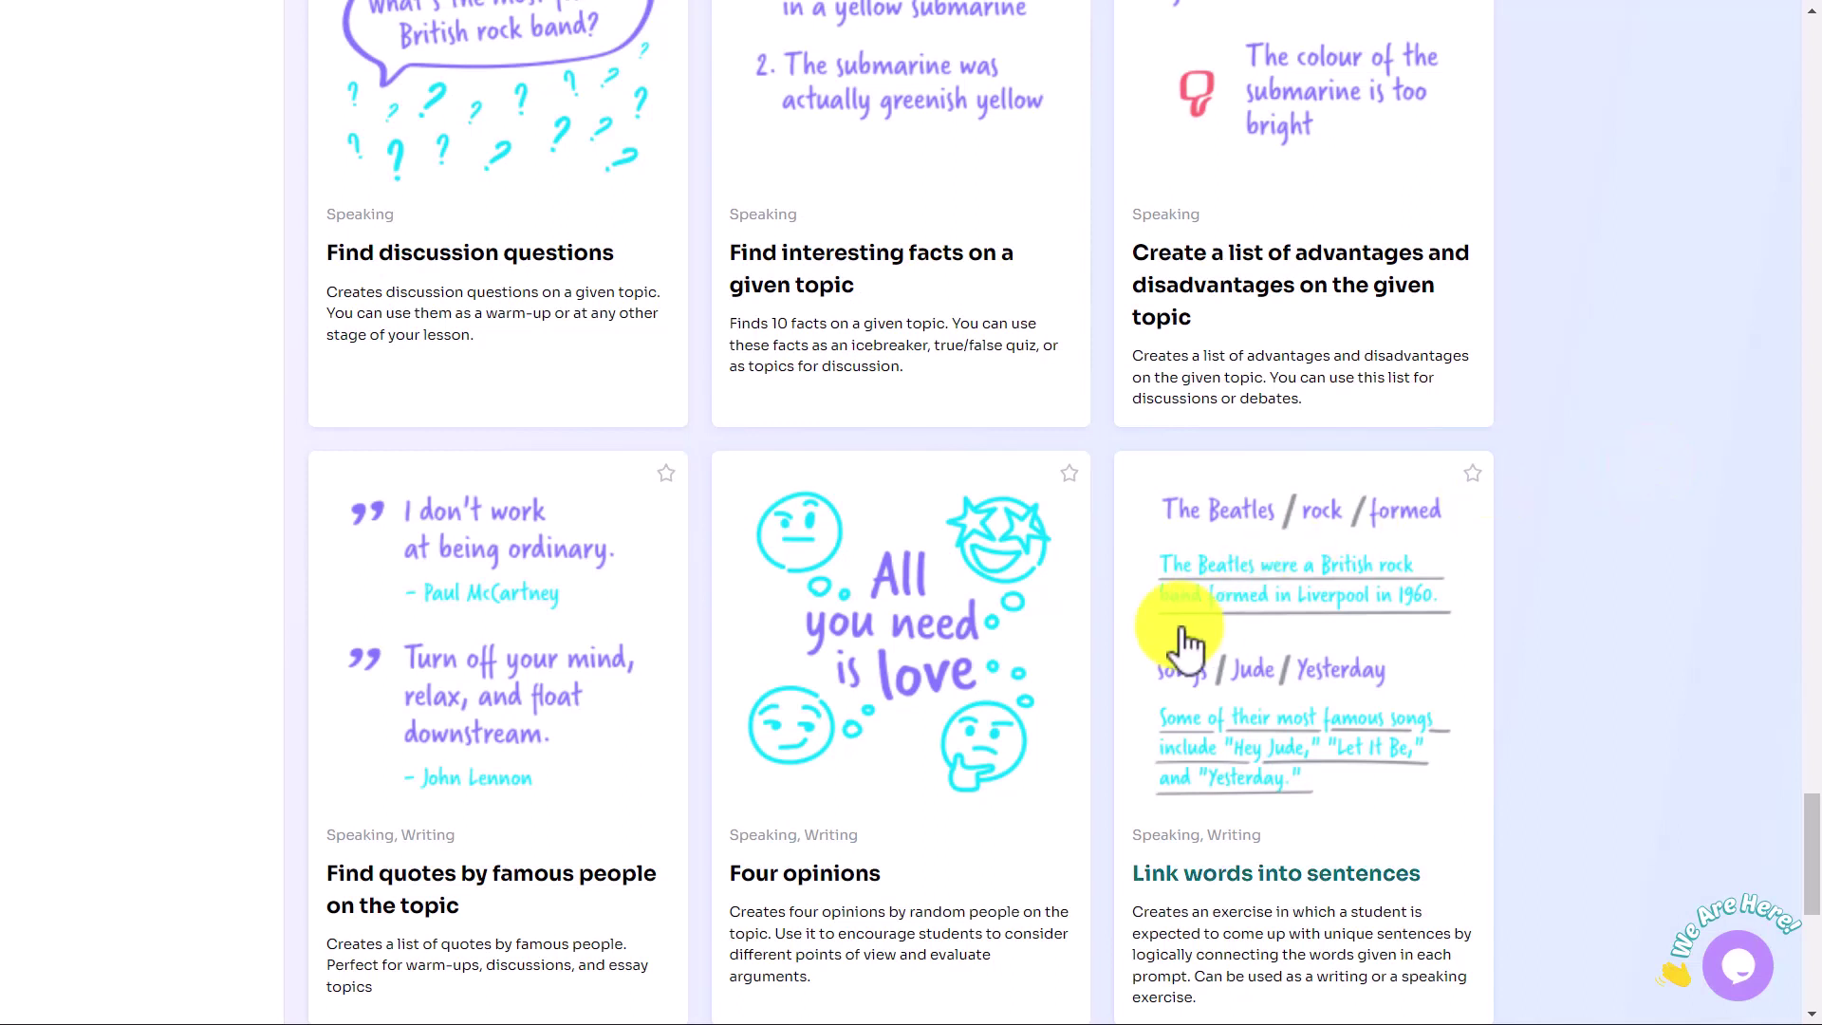
# Switch to Twee and generate a Four opinions speaking activity on the topic "Electric cars"
pyautogui.click(882, 723)
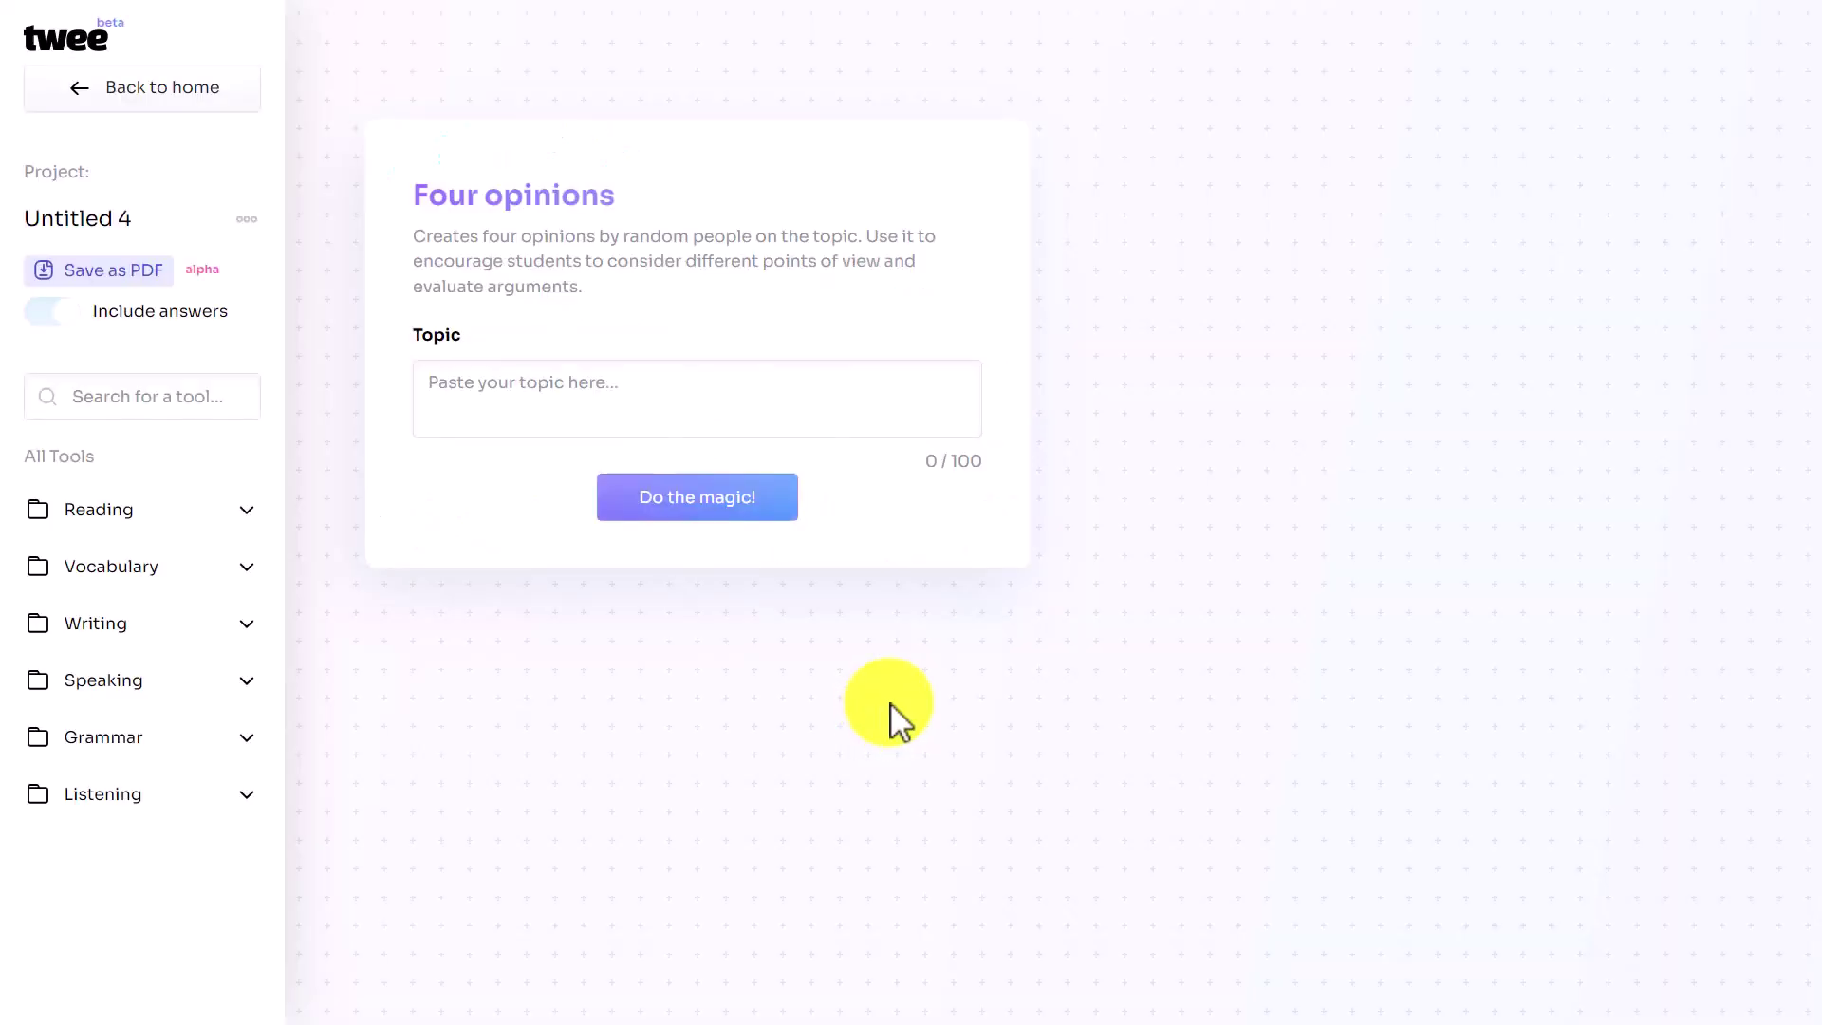
pyautogui.click(633, 396)
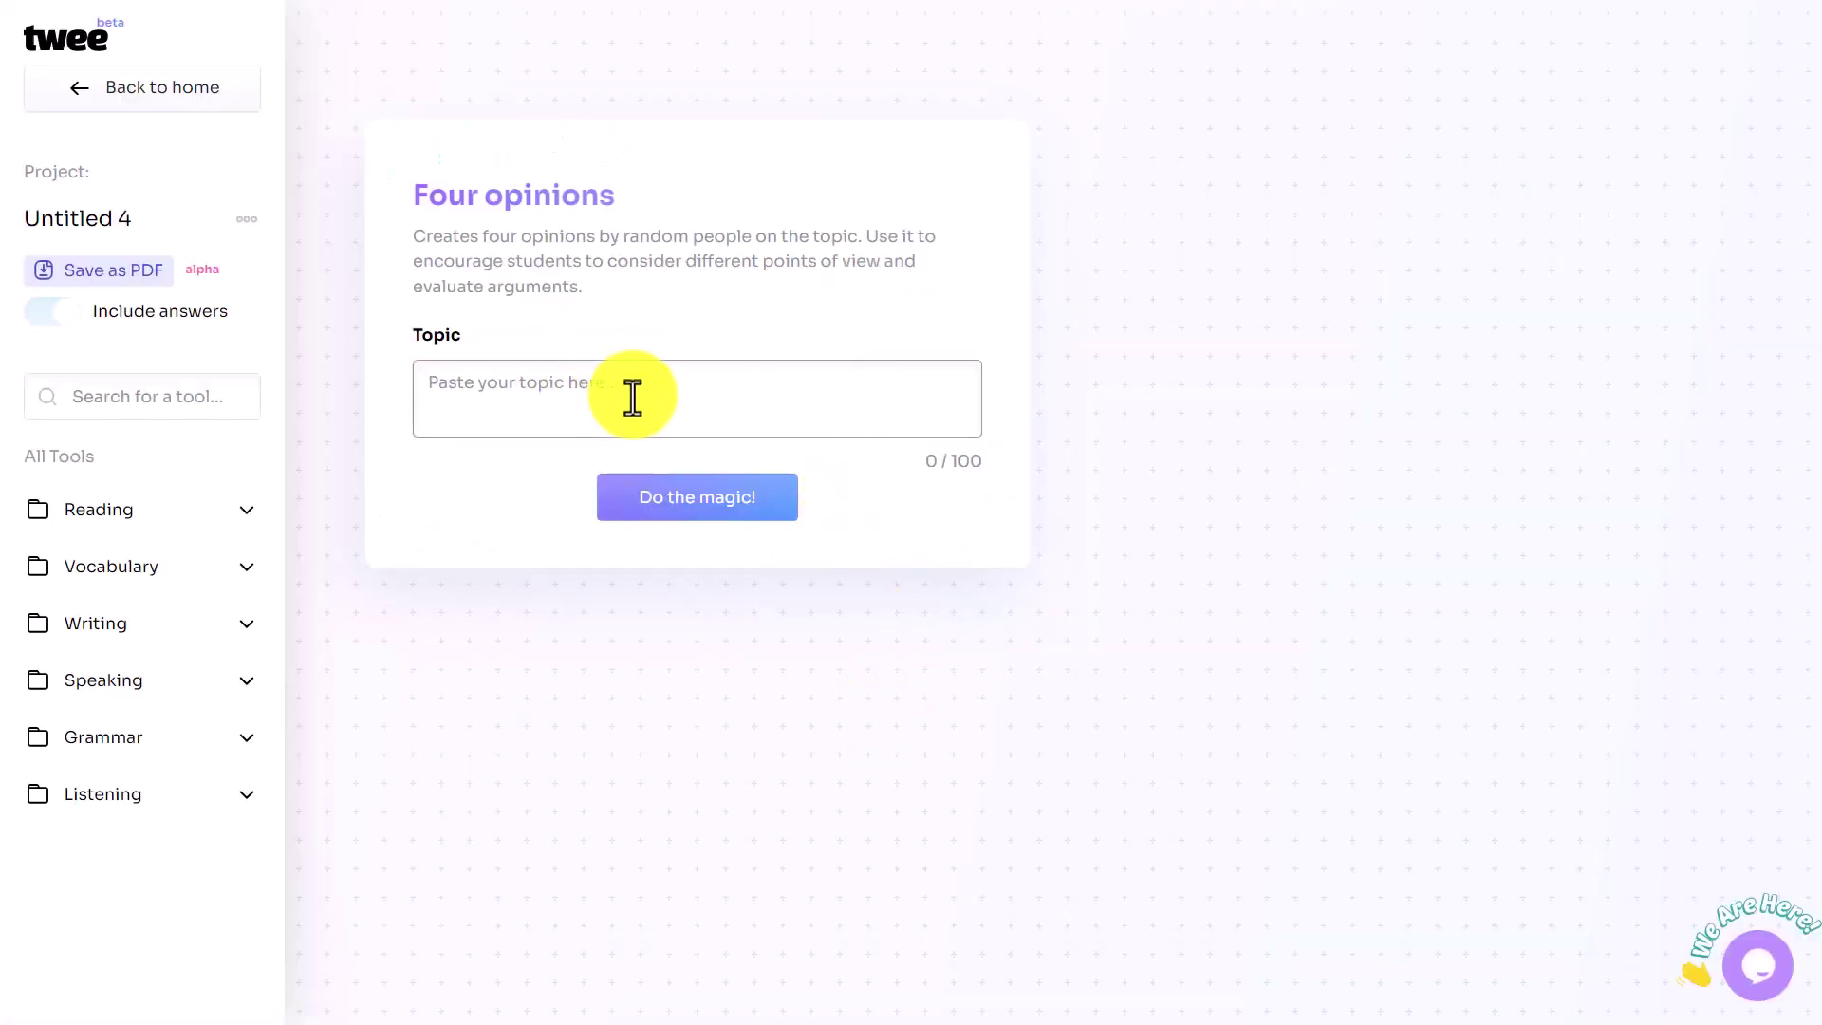
pyautogui.write('Ele')
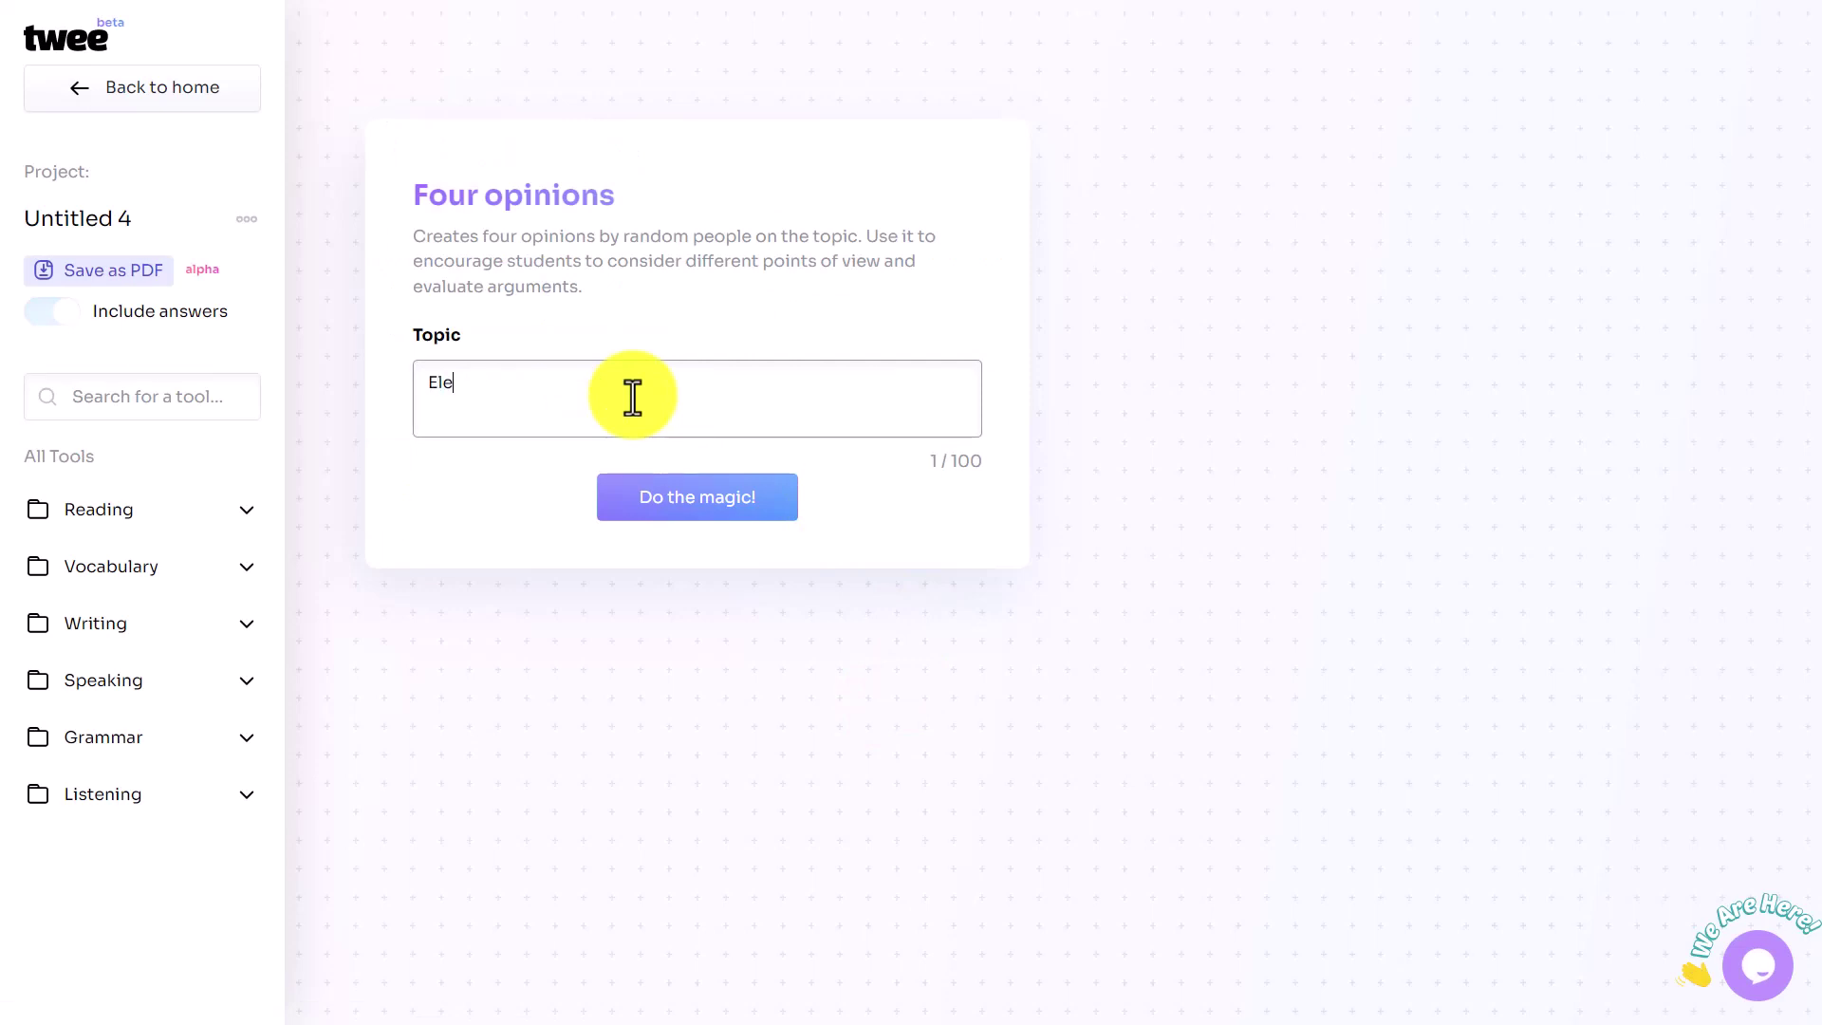
pyautogui.write('ctric card')
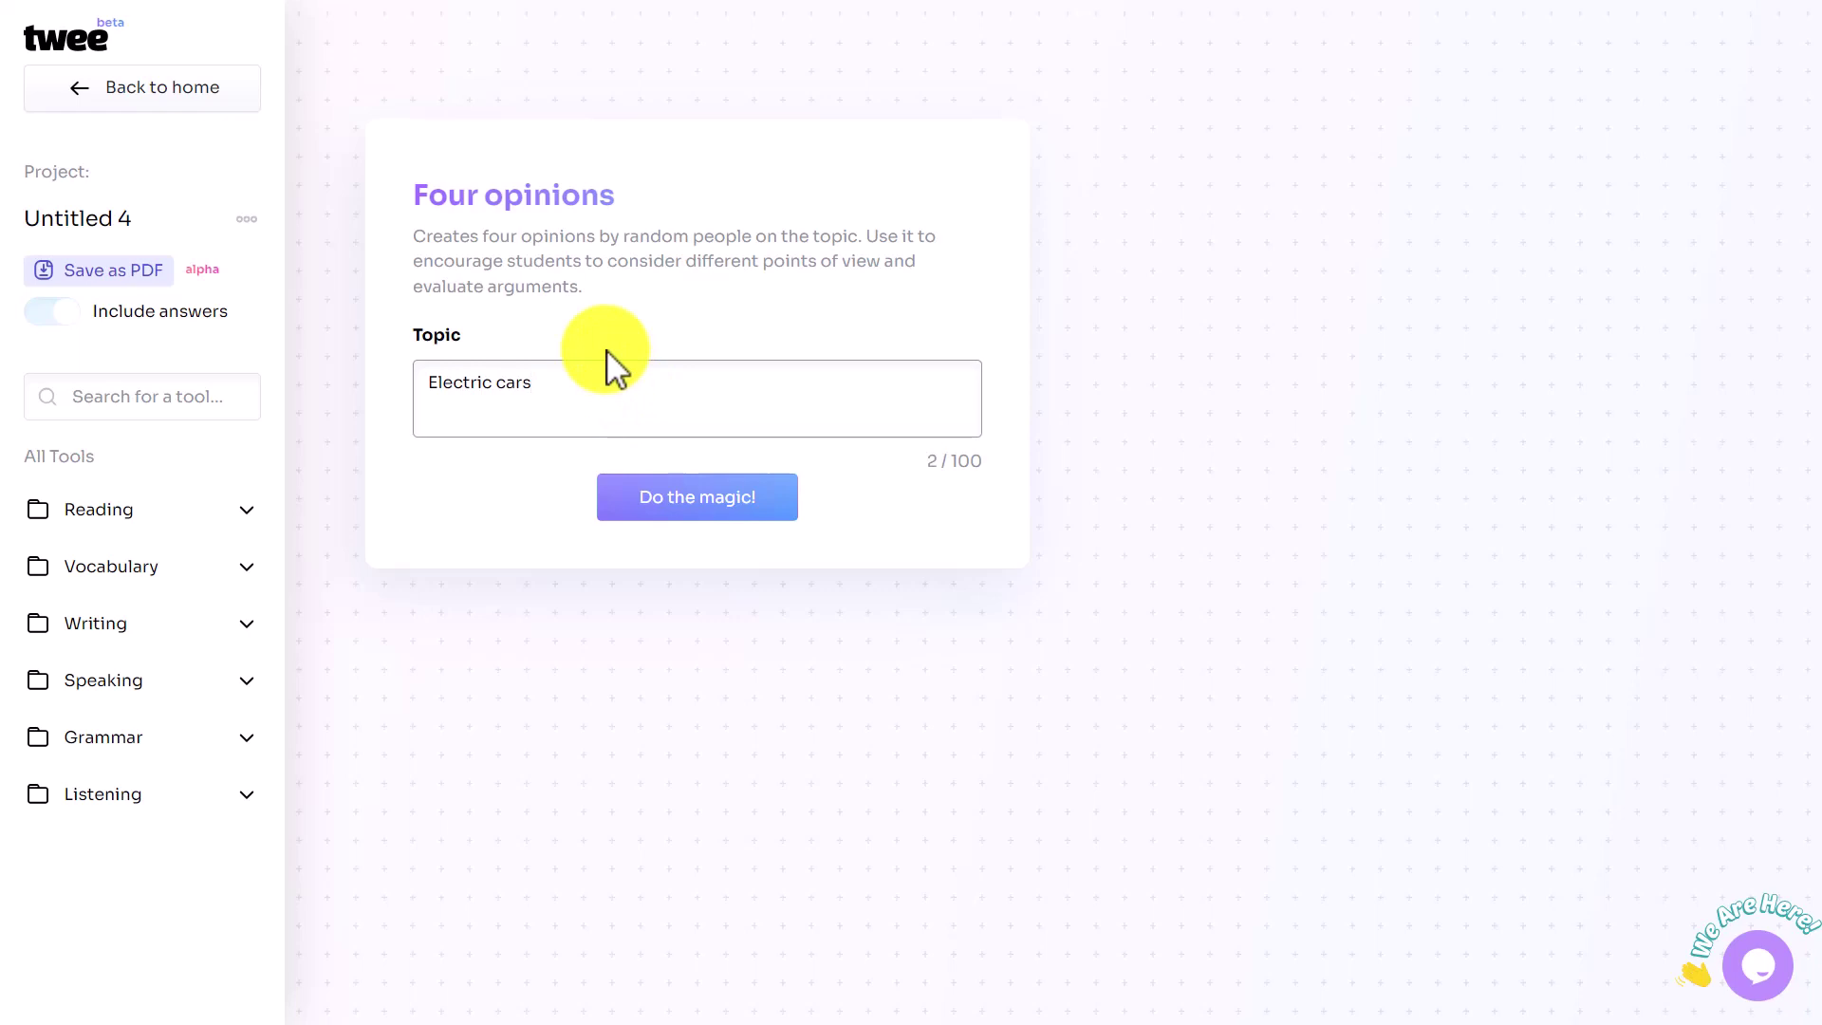
pyautogui.click(655, 517)
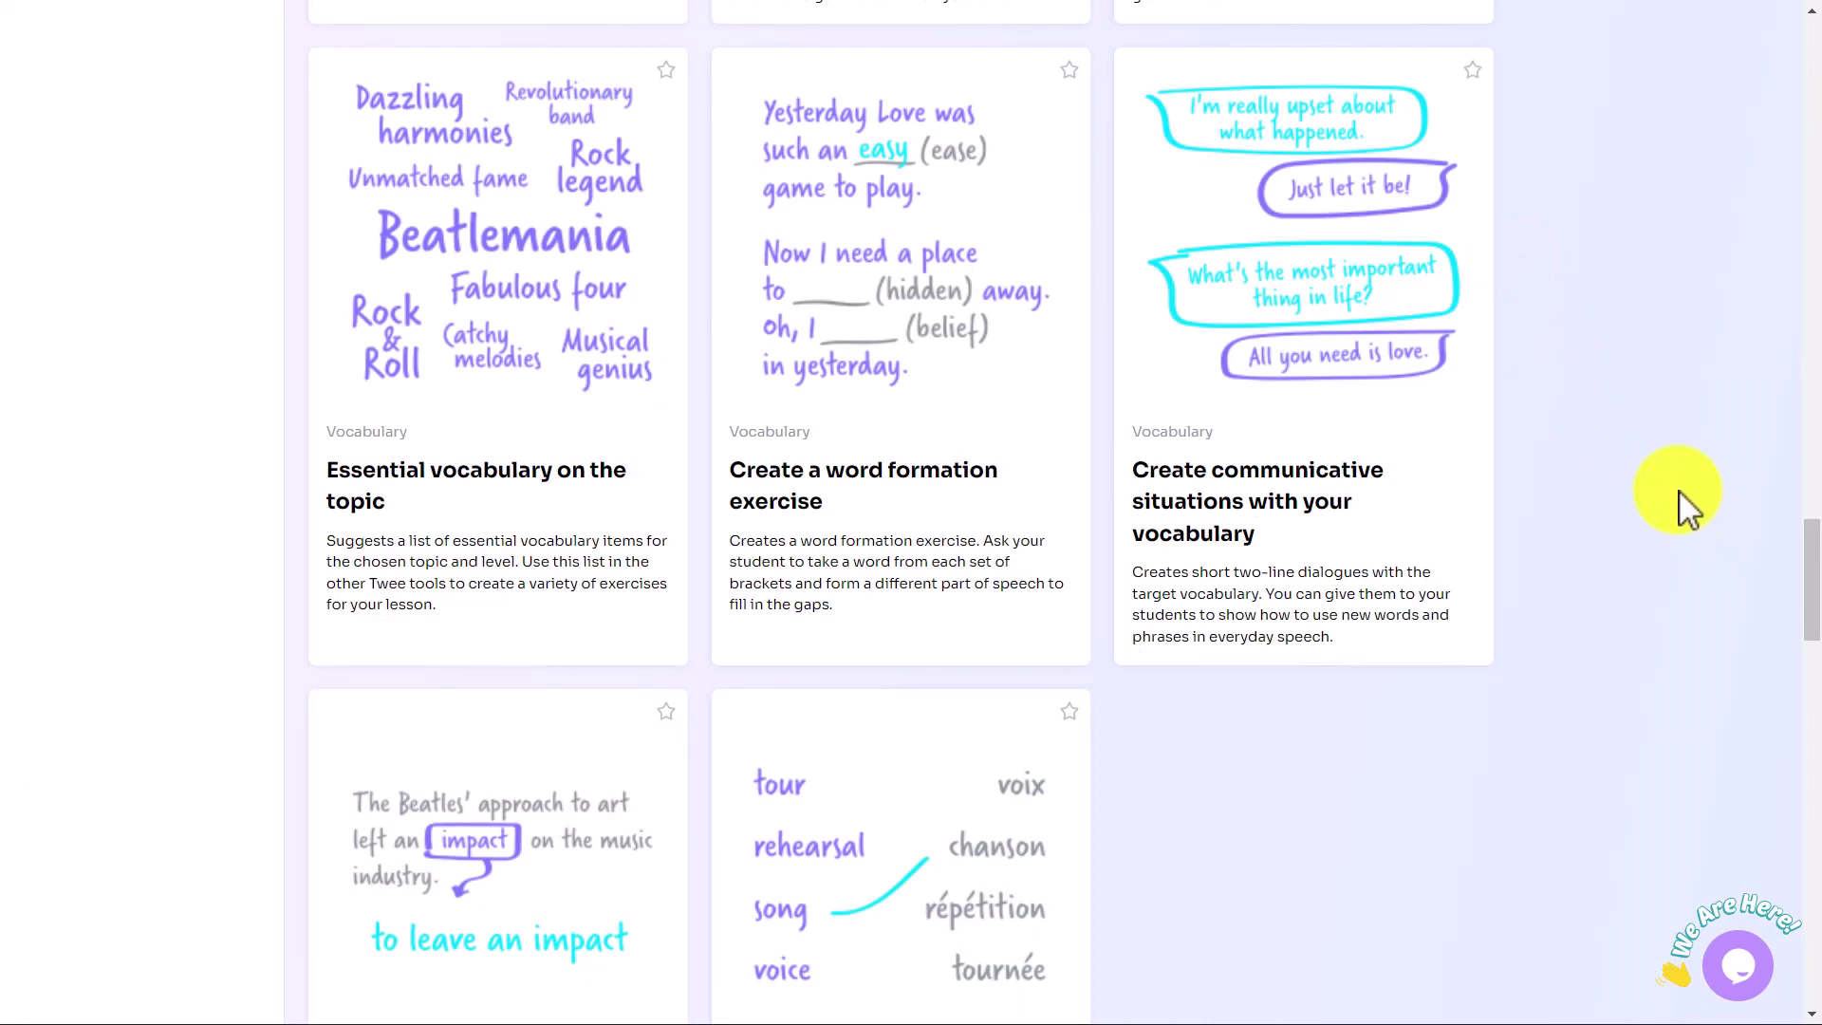
# Generate an Essential vocabulary list on the topic "Health", limited to verbs, and look through the result
pyautogui.click(504, 377)
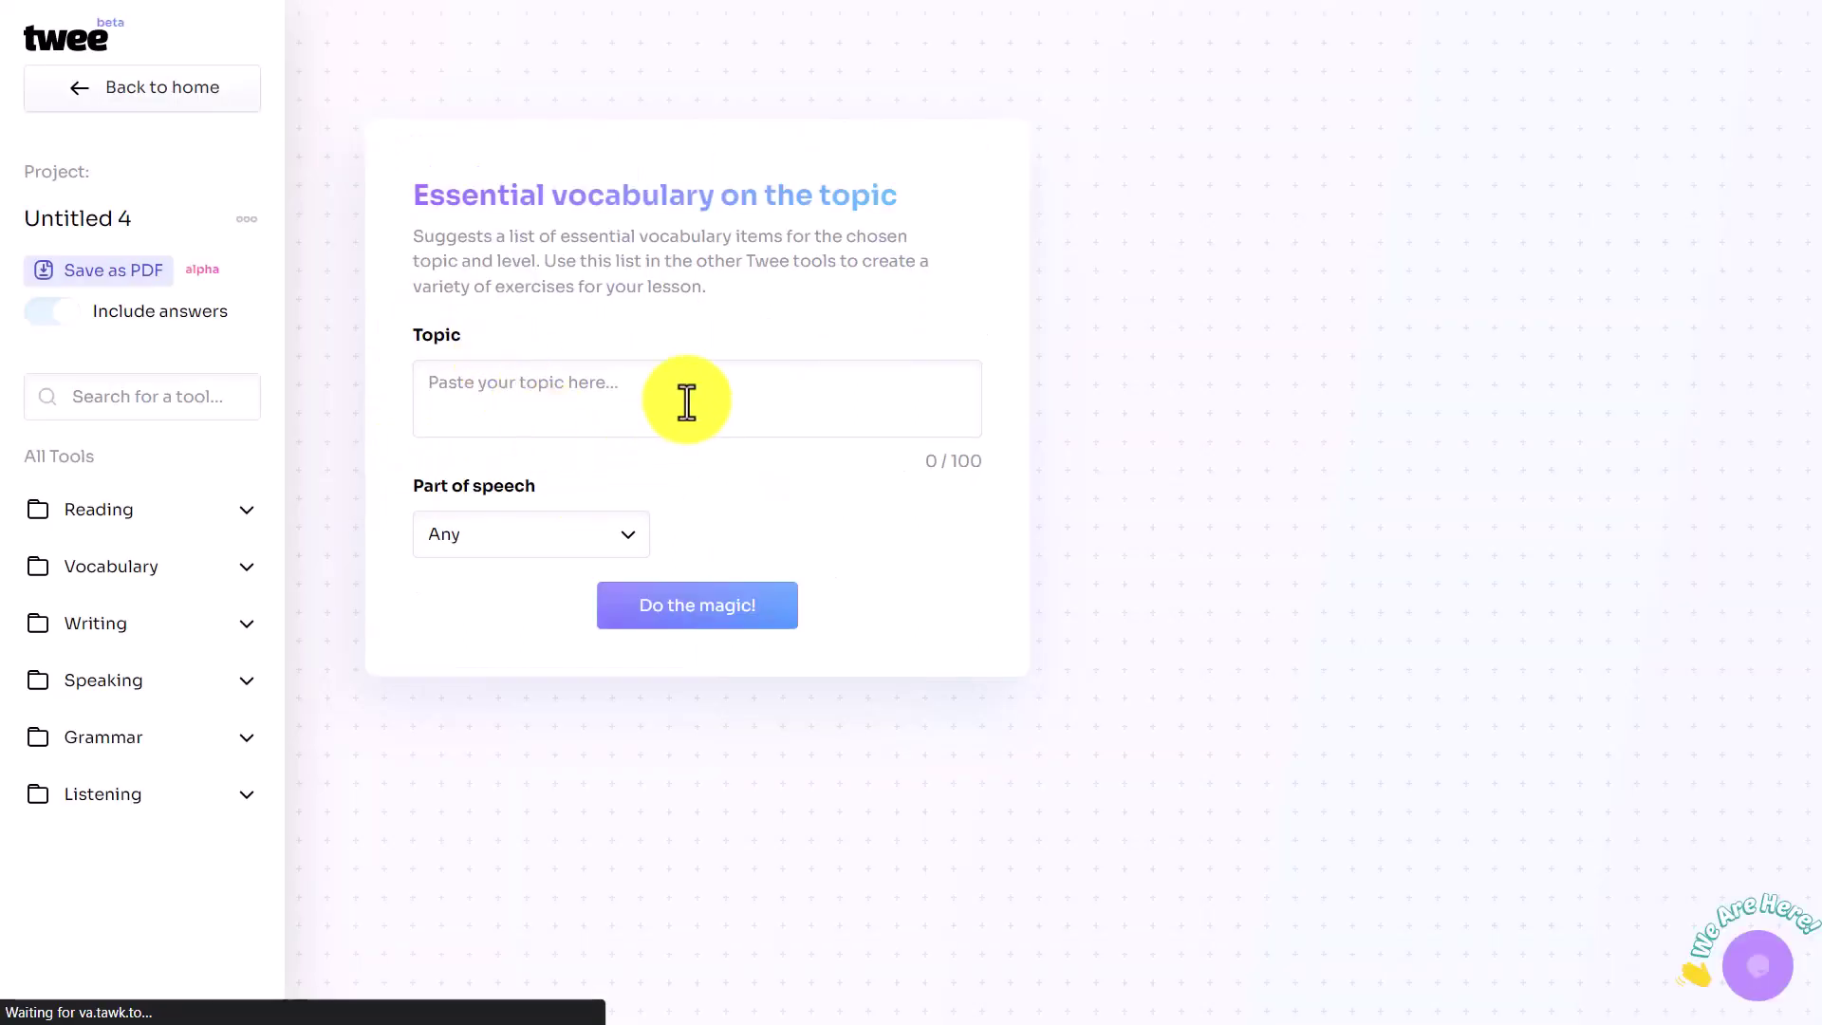
pyautogui.click(687, 402)
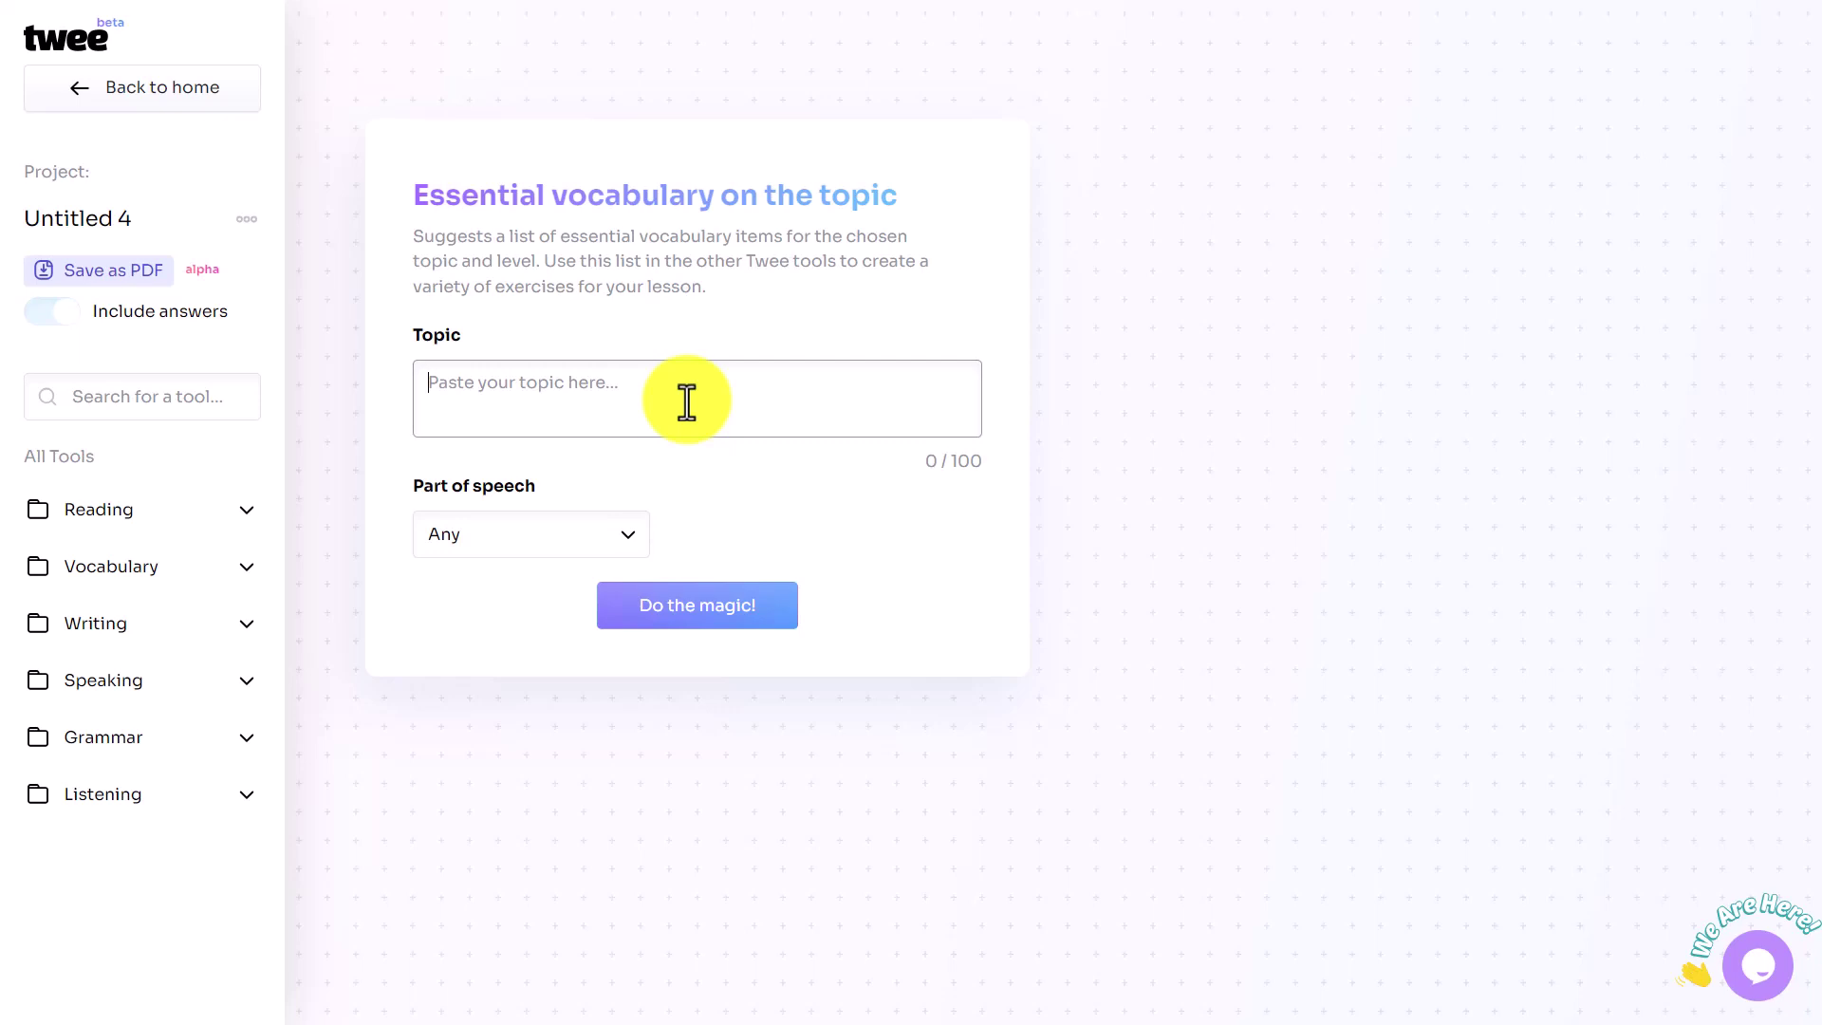
pyautogui.write('Health')
pyautogui.click(632, 531)
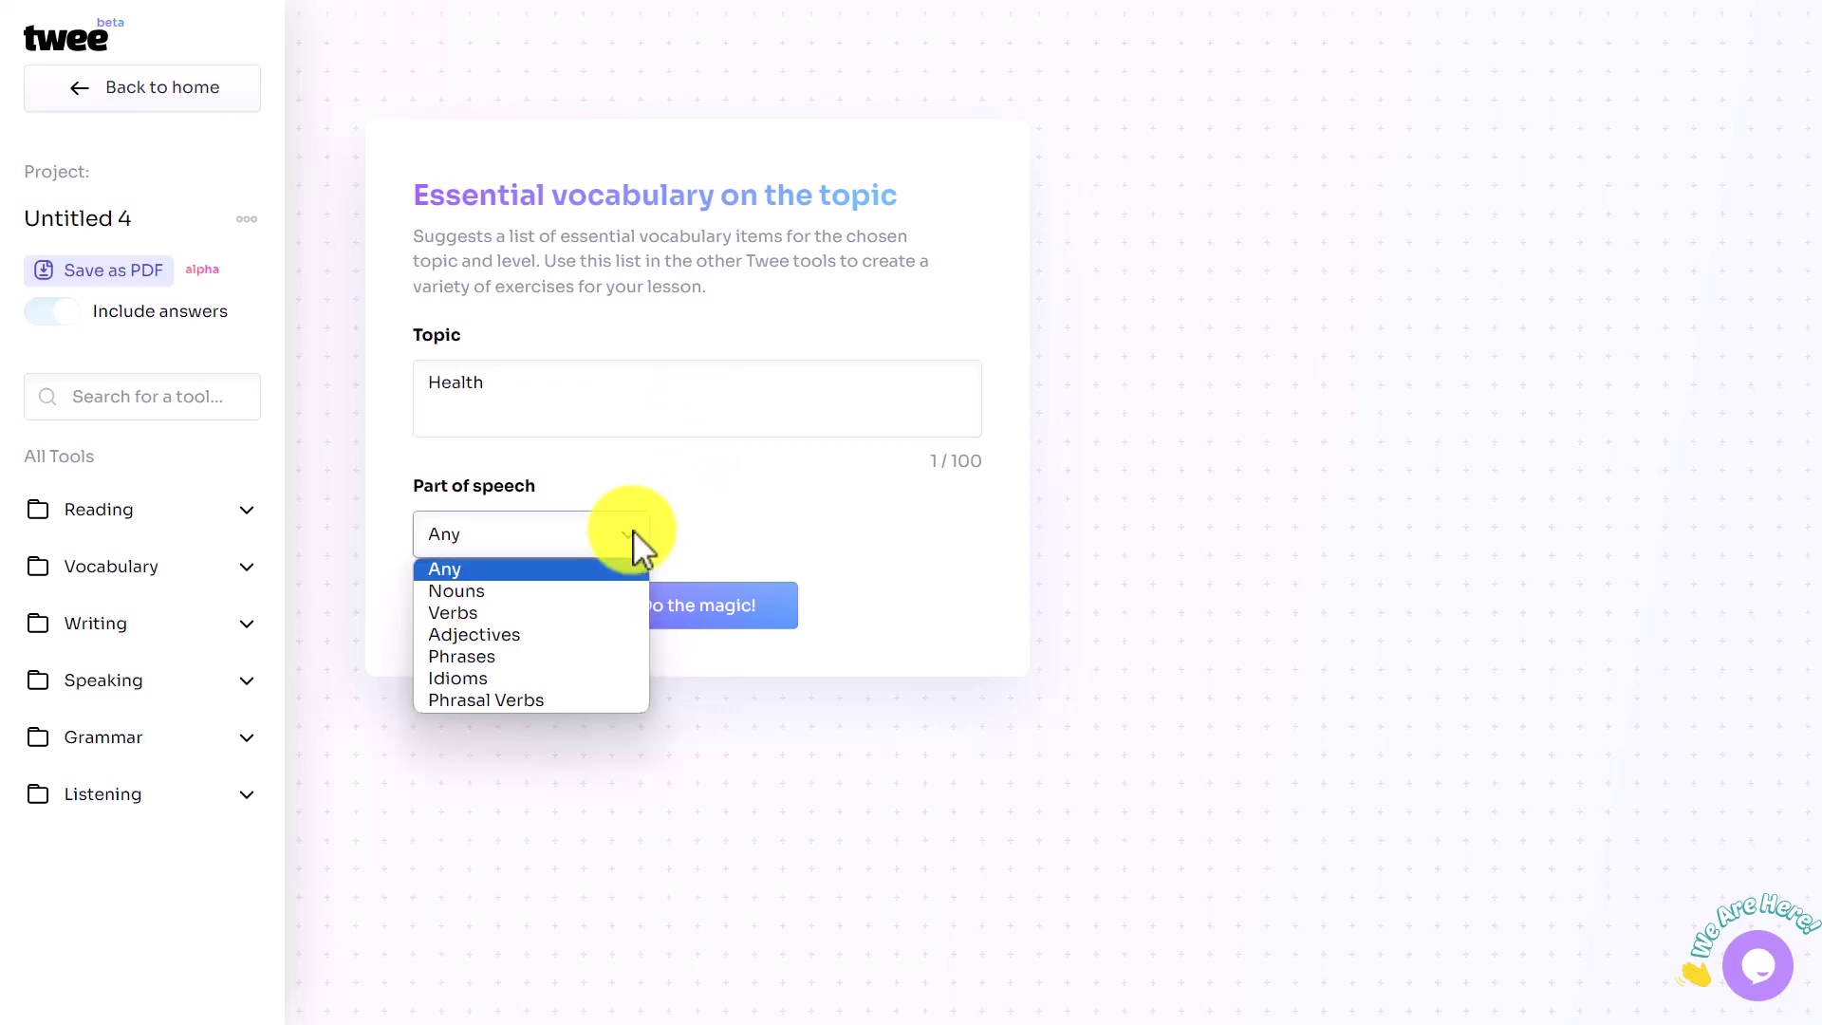
pyautogui.click(454, 612)
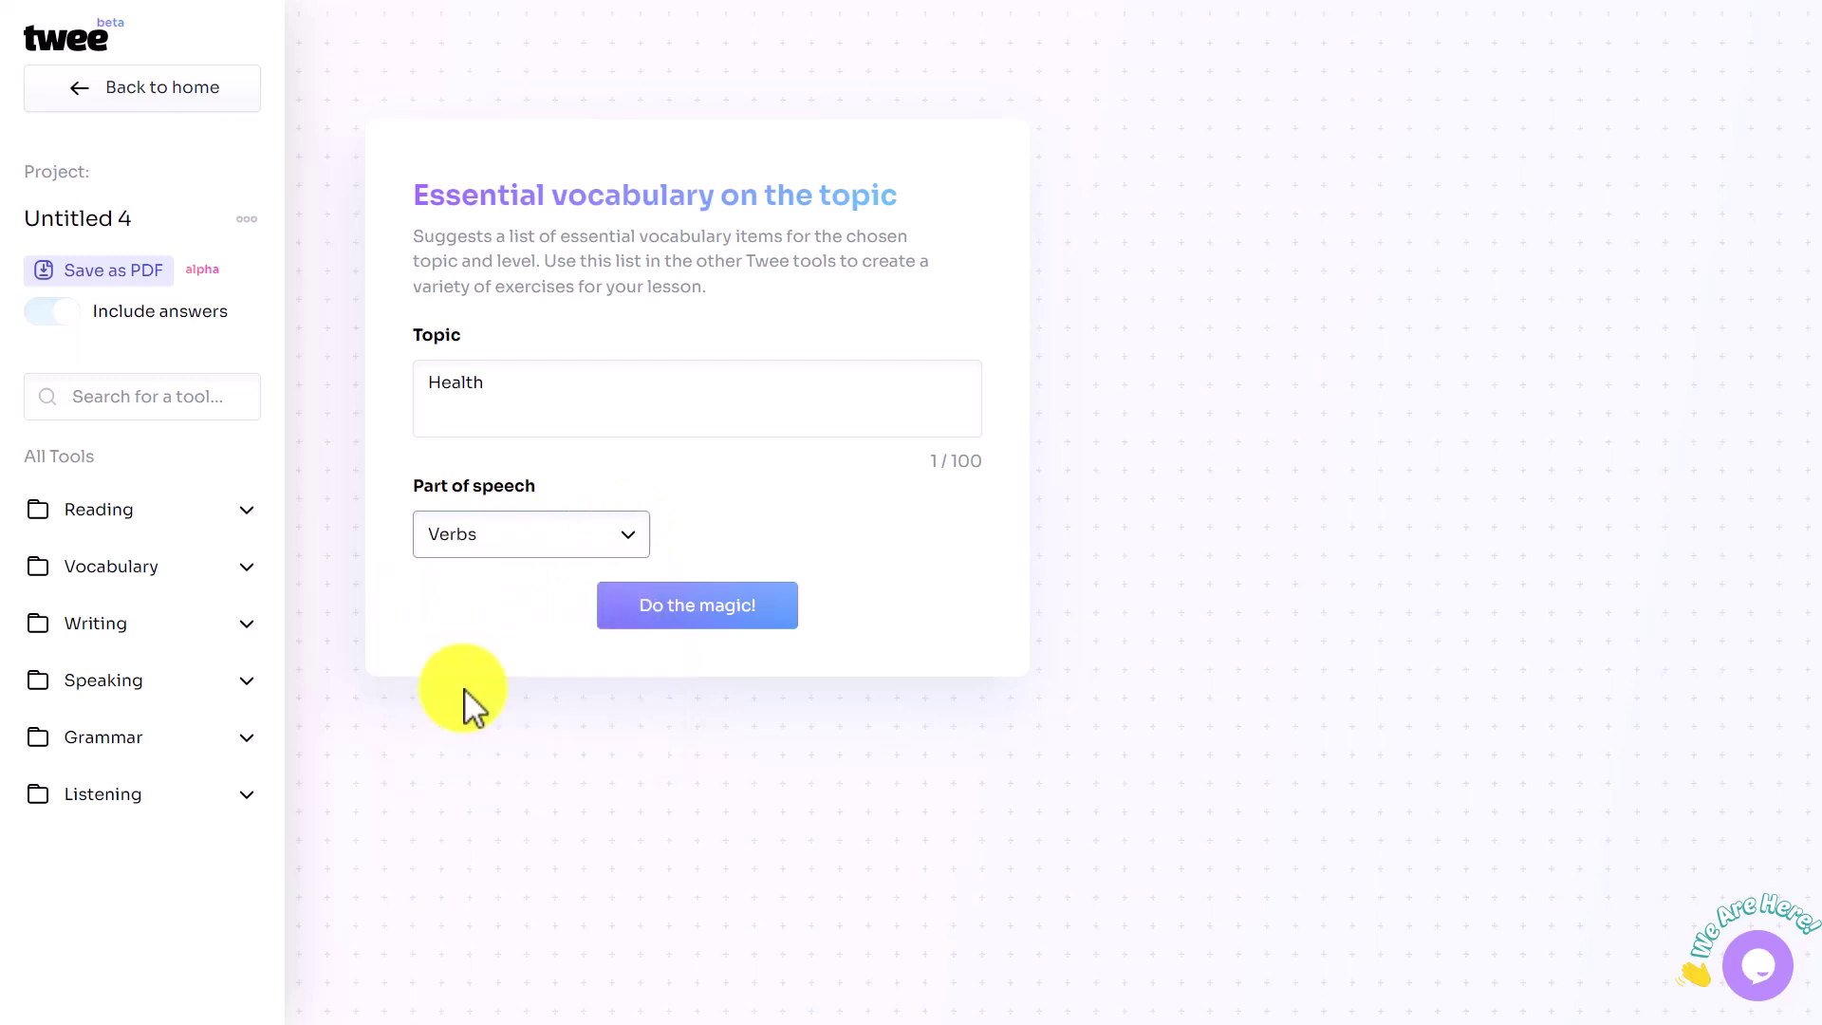
pyautogui.click(688, 612)
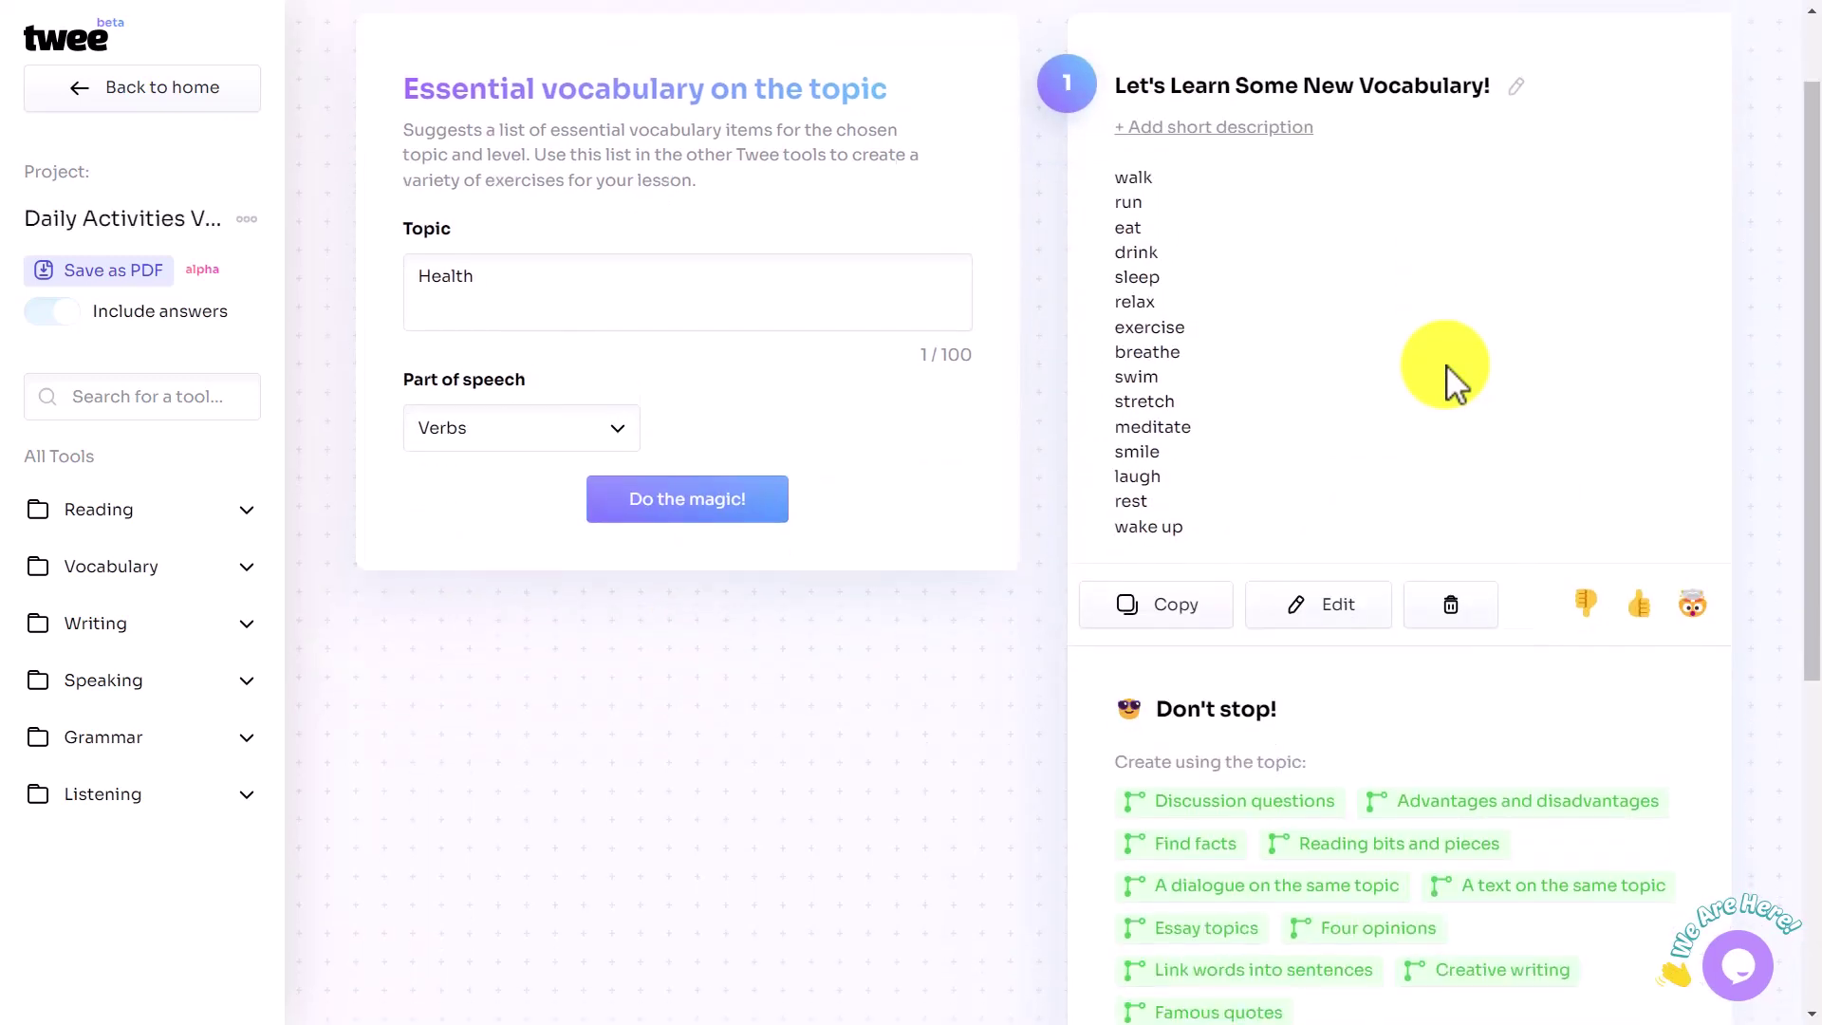
pyautogui.scroll(-4, 1802, 446)
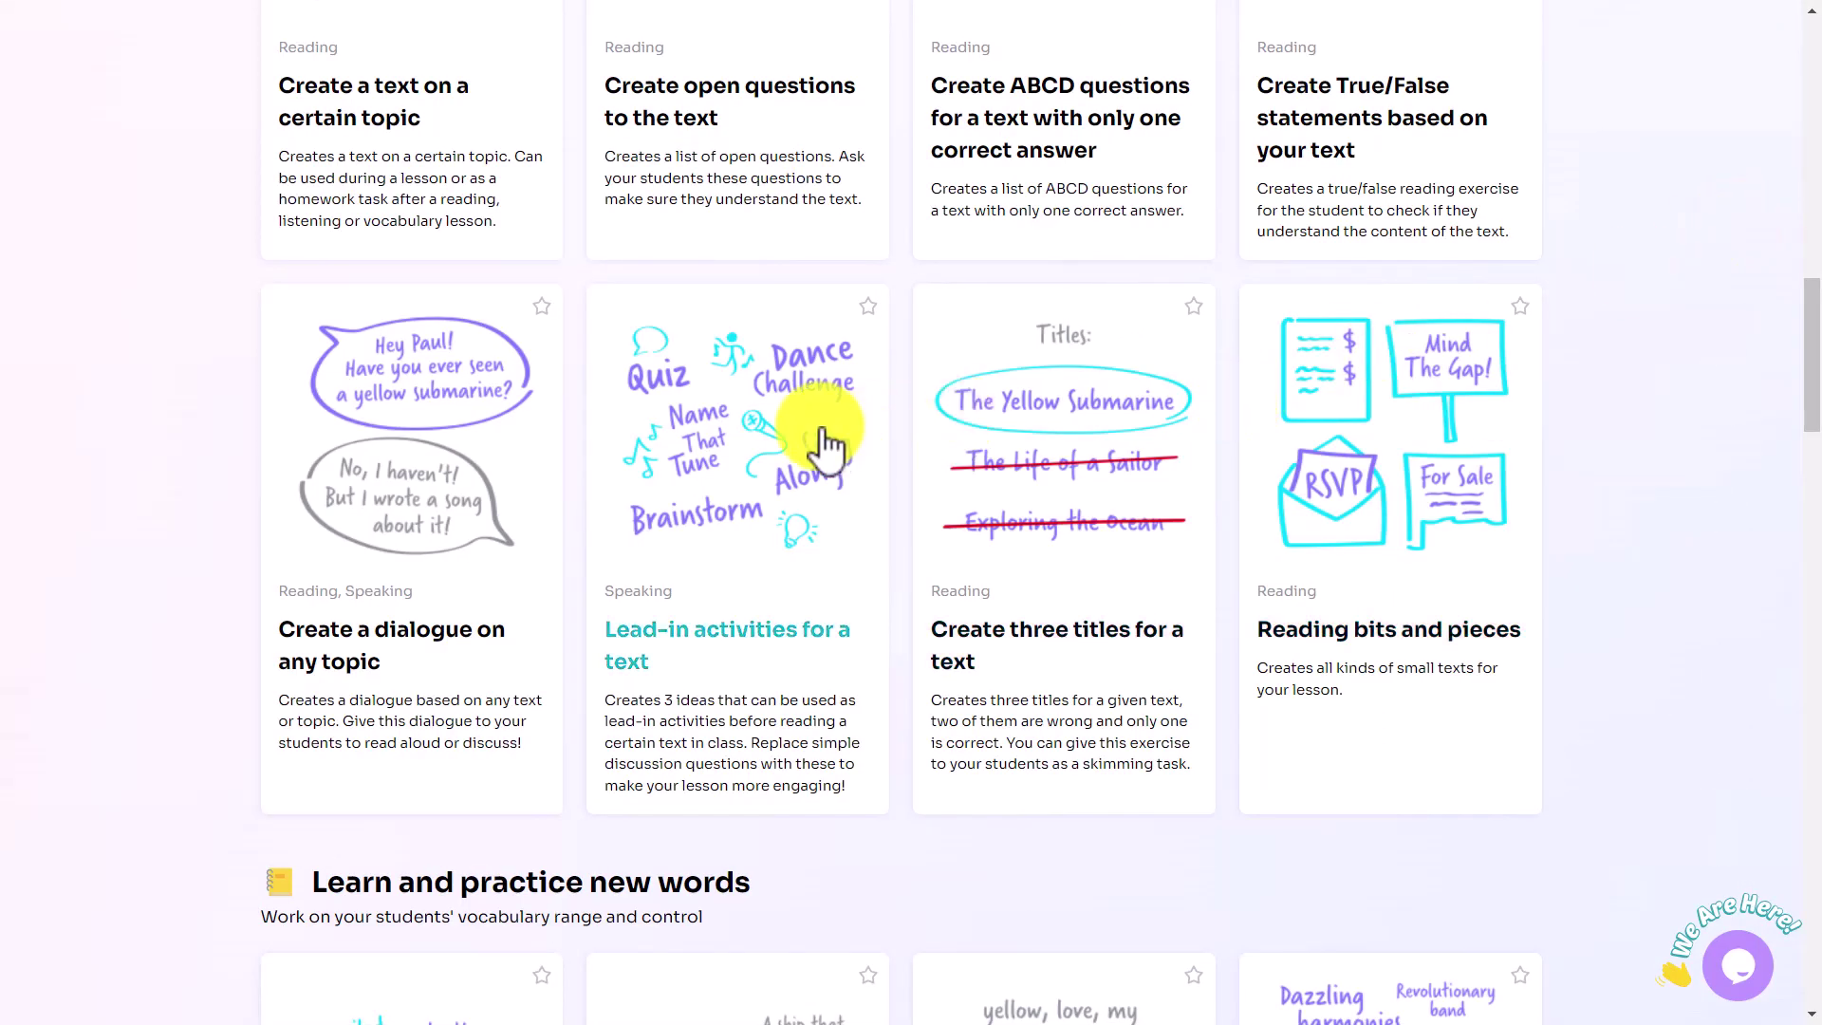
# Generate a dialogue on the topic "capital punishment" with the optional target vocabulary left empty
pyautogui.click(424, 455)
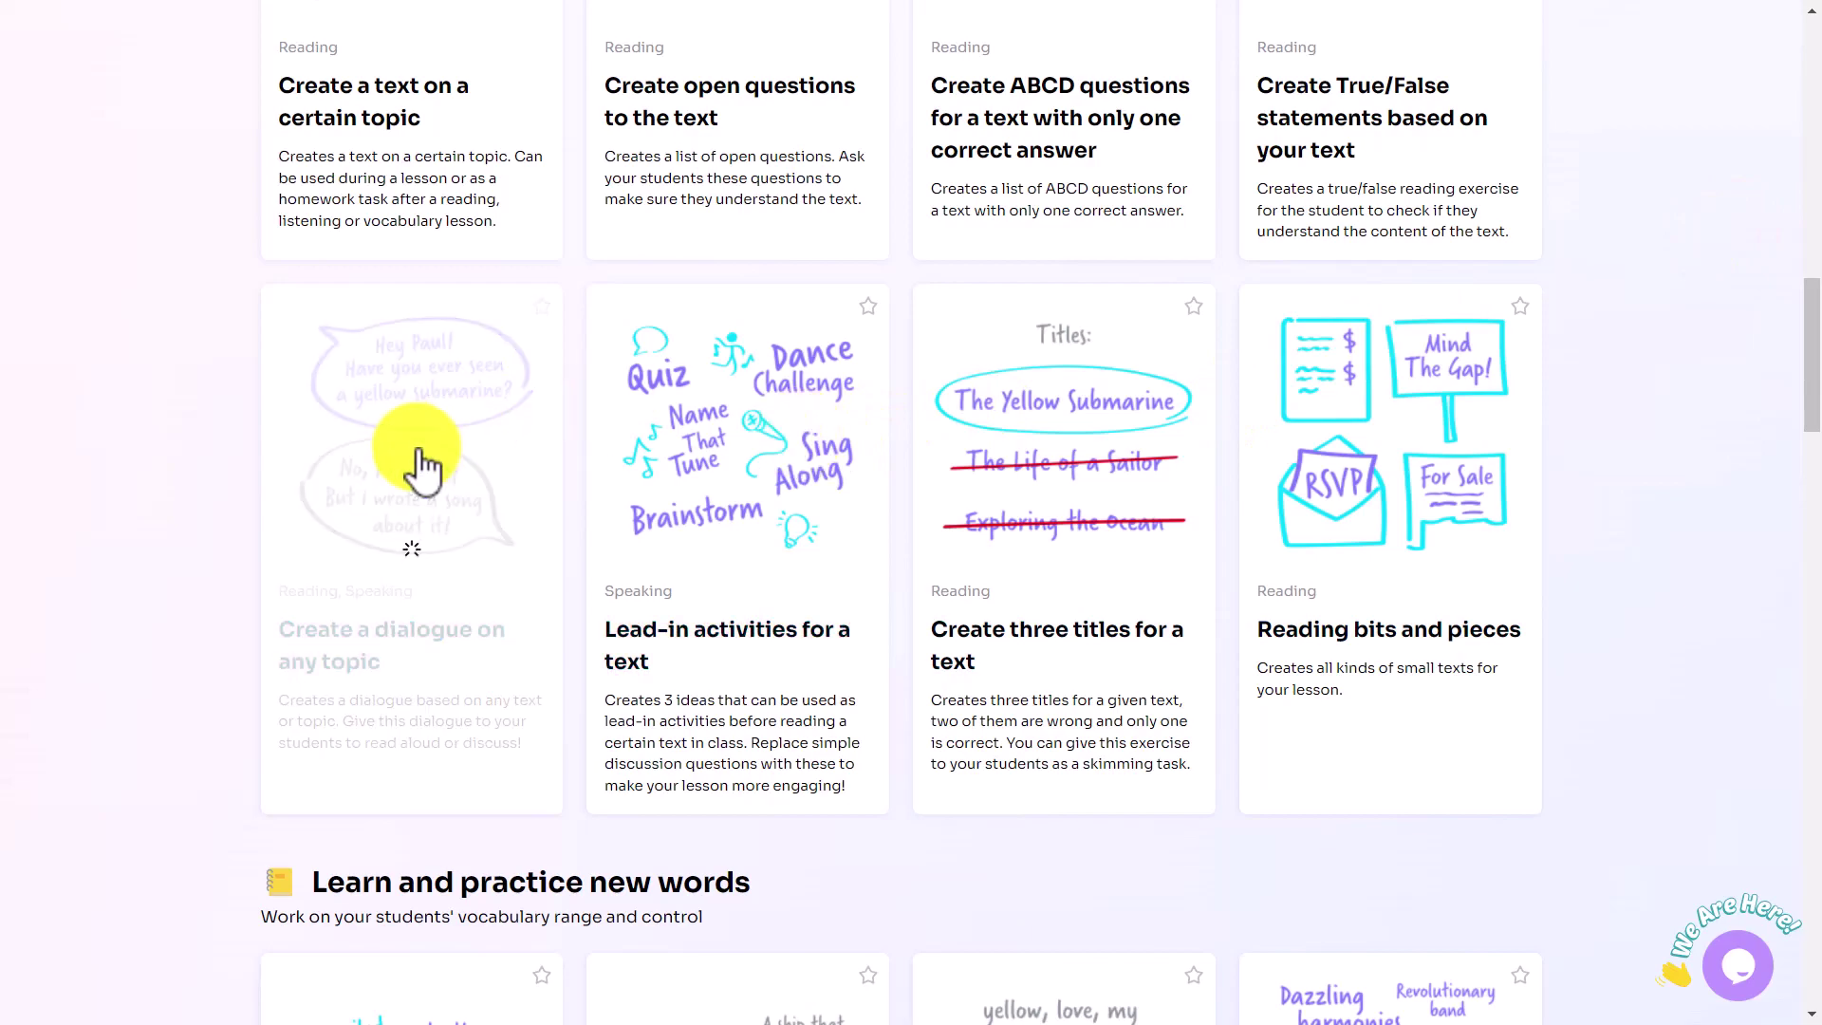
pyautogui.click(754, 377)
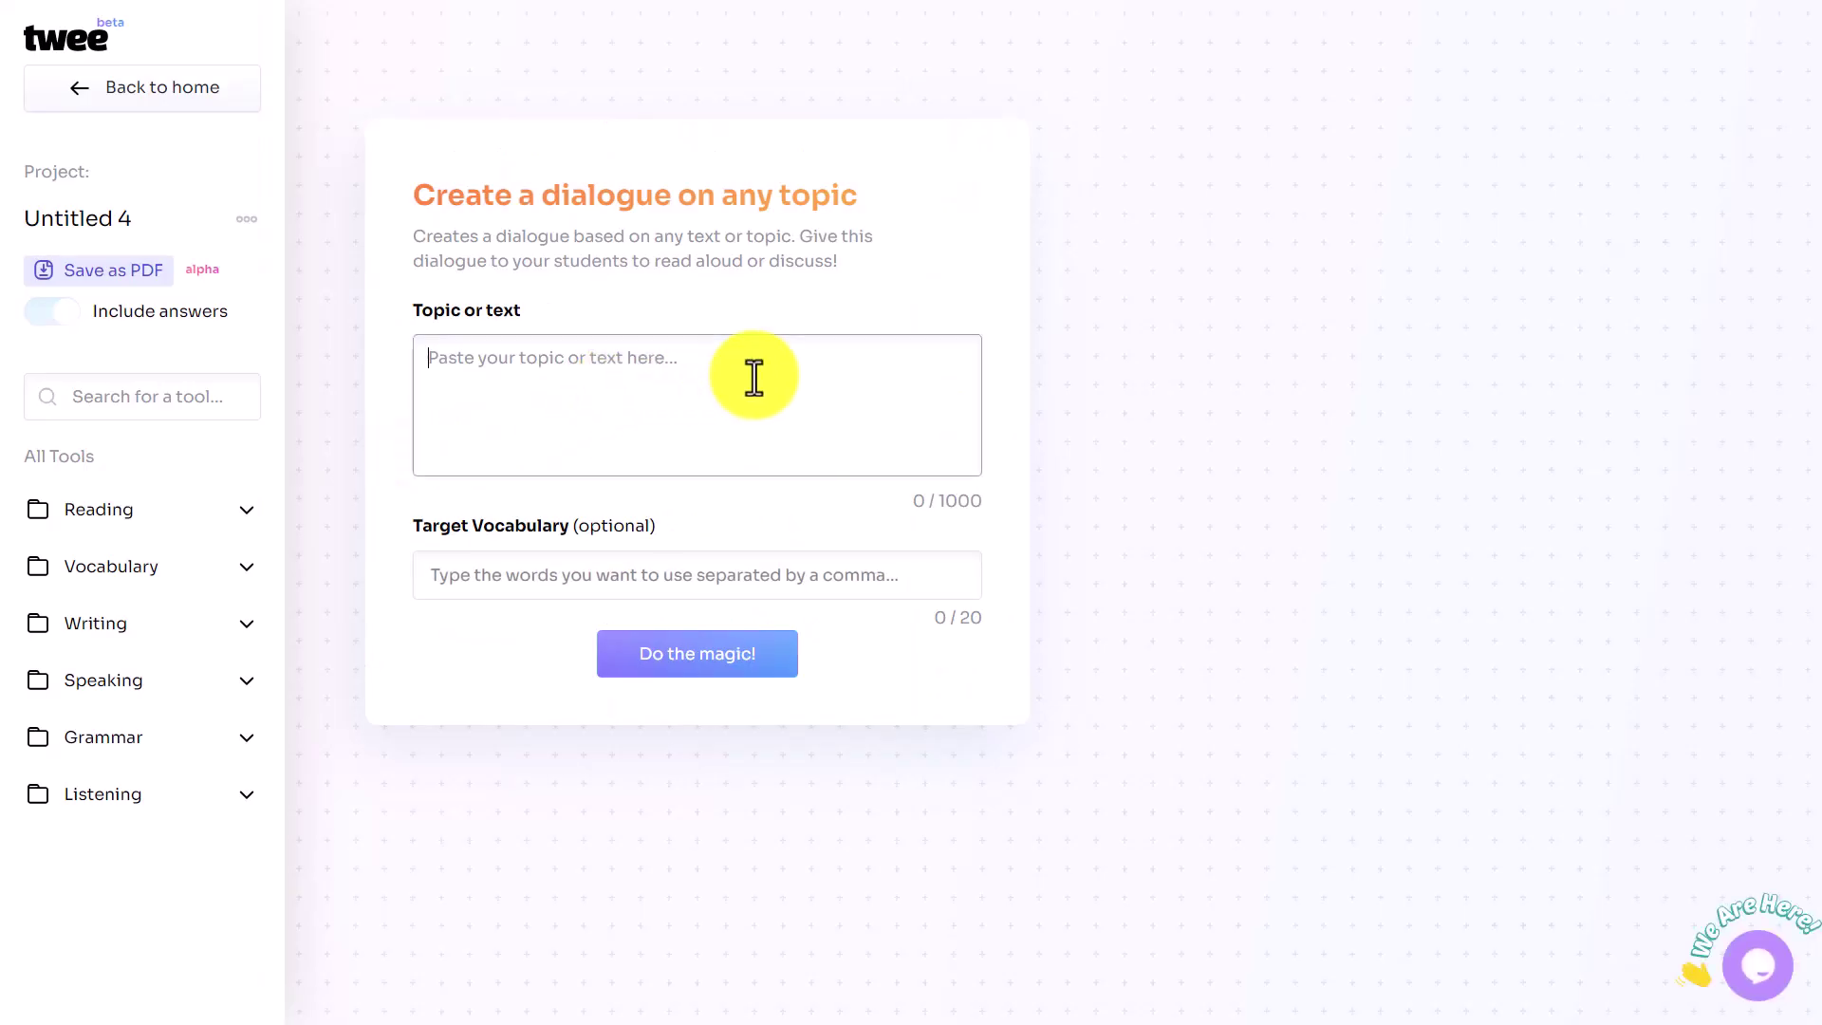
pyautogui.write('ca')
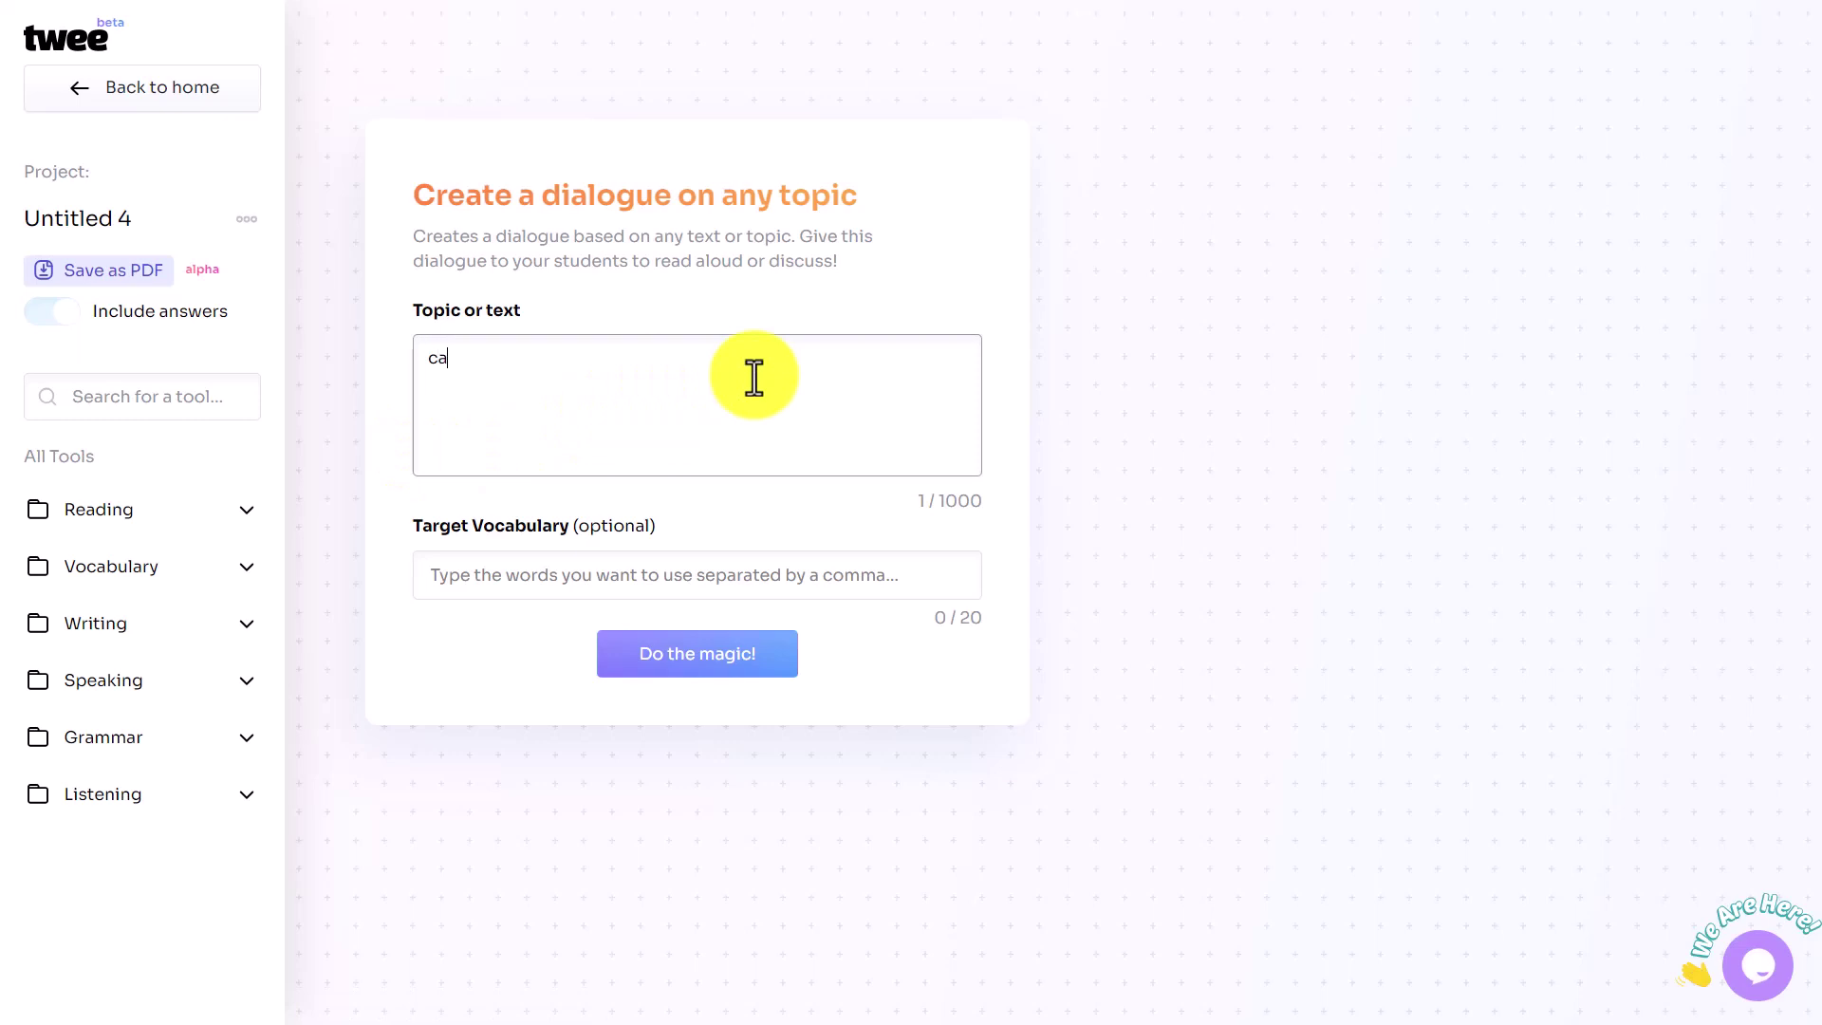
pyautogui.write('pital punishmen')
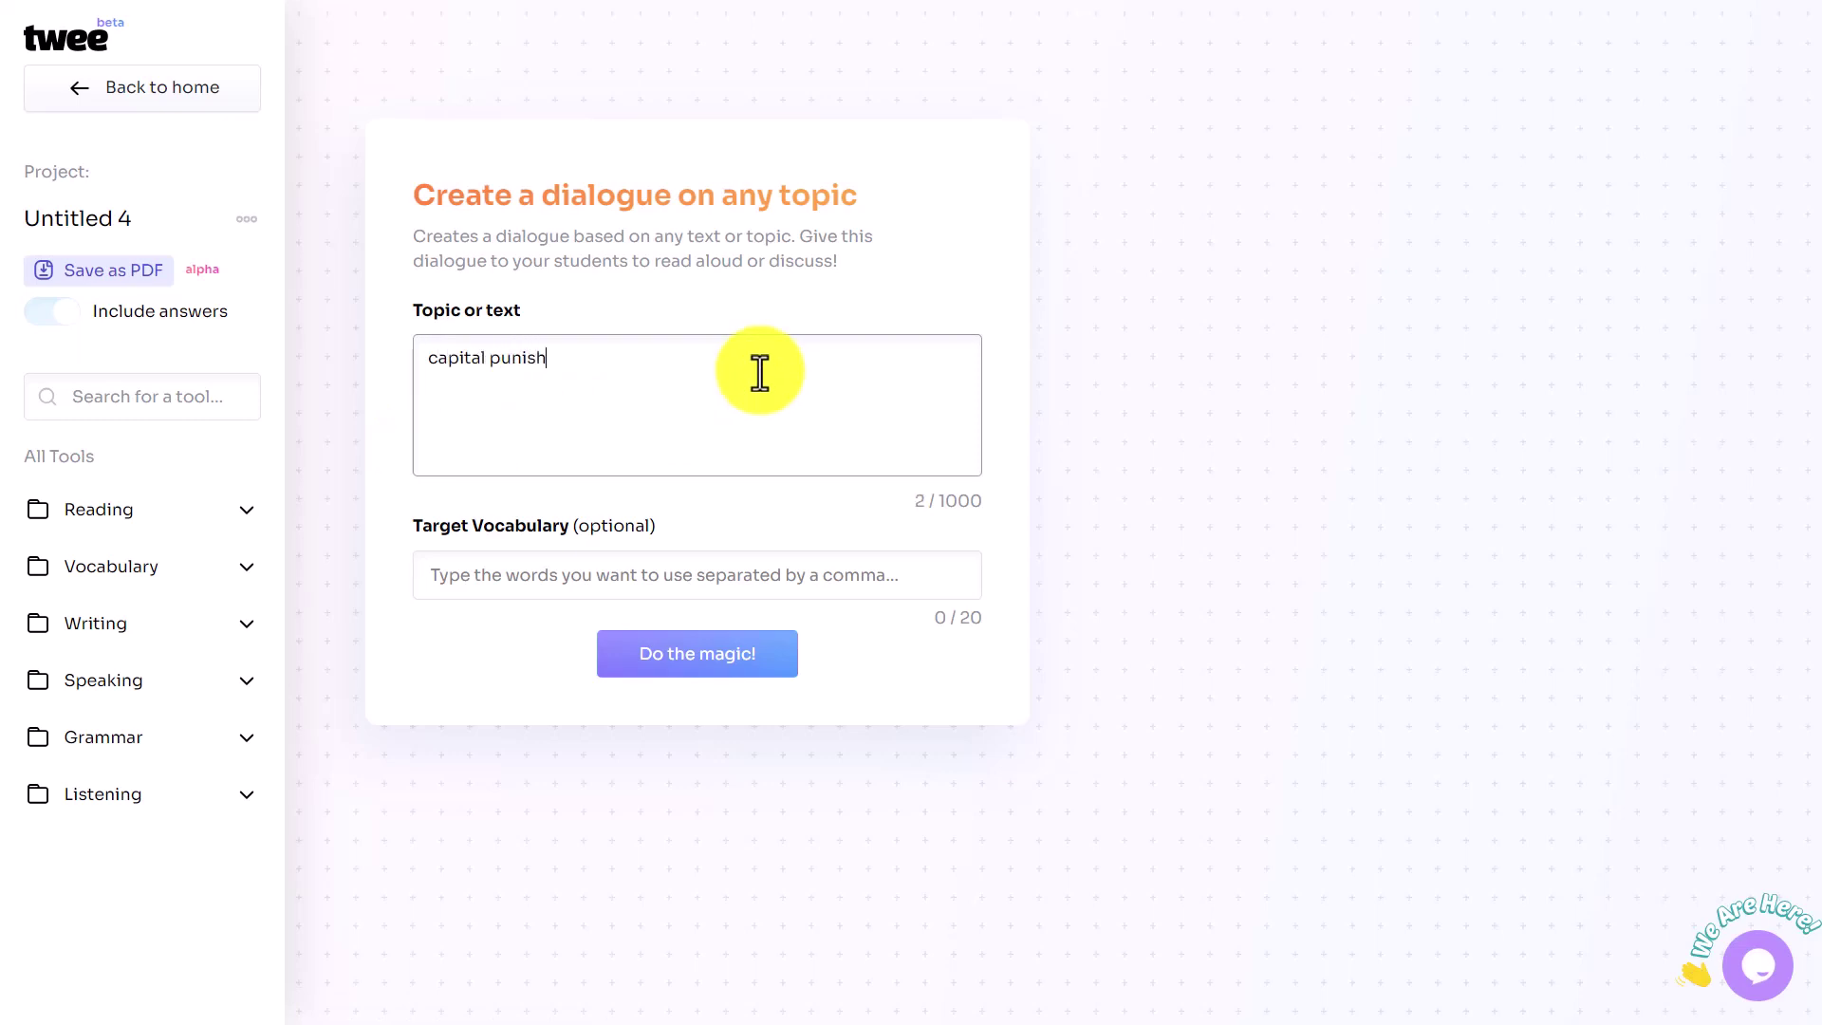
pyautogui.press('BackSpace')
pyautogui.press('BackSpace')
pyautogui.press('BackSpace')
pyautogui.write('ment')
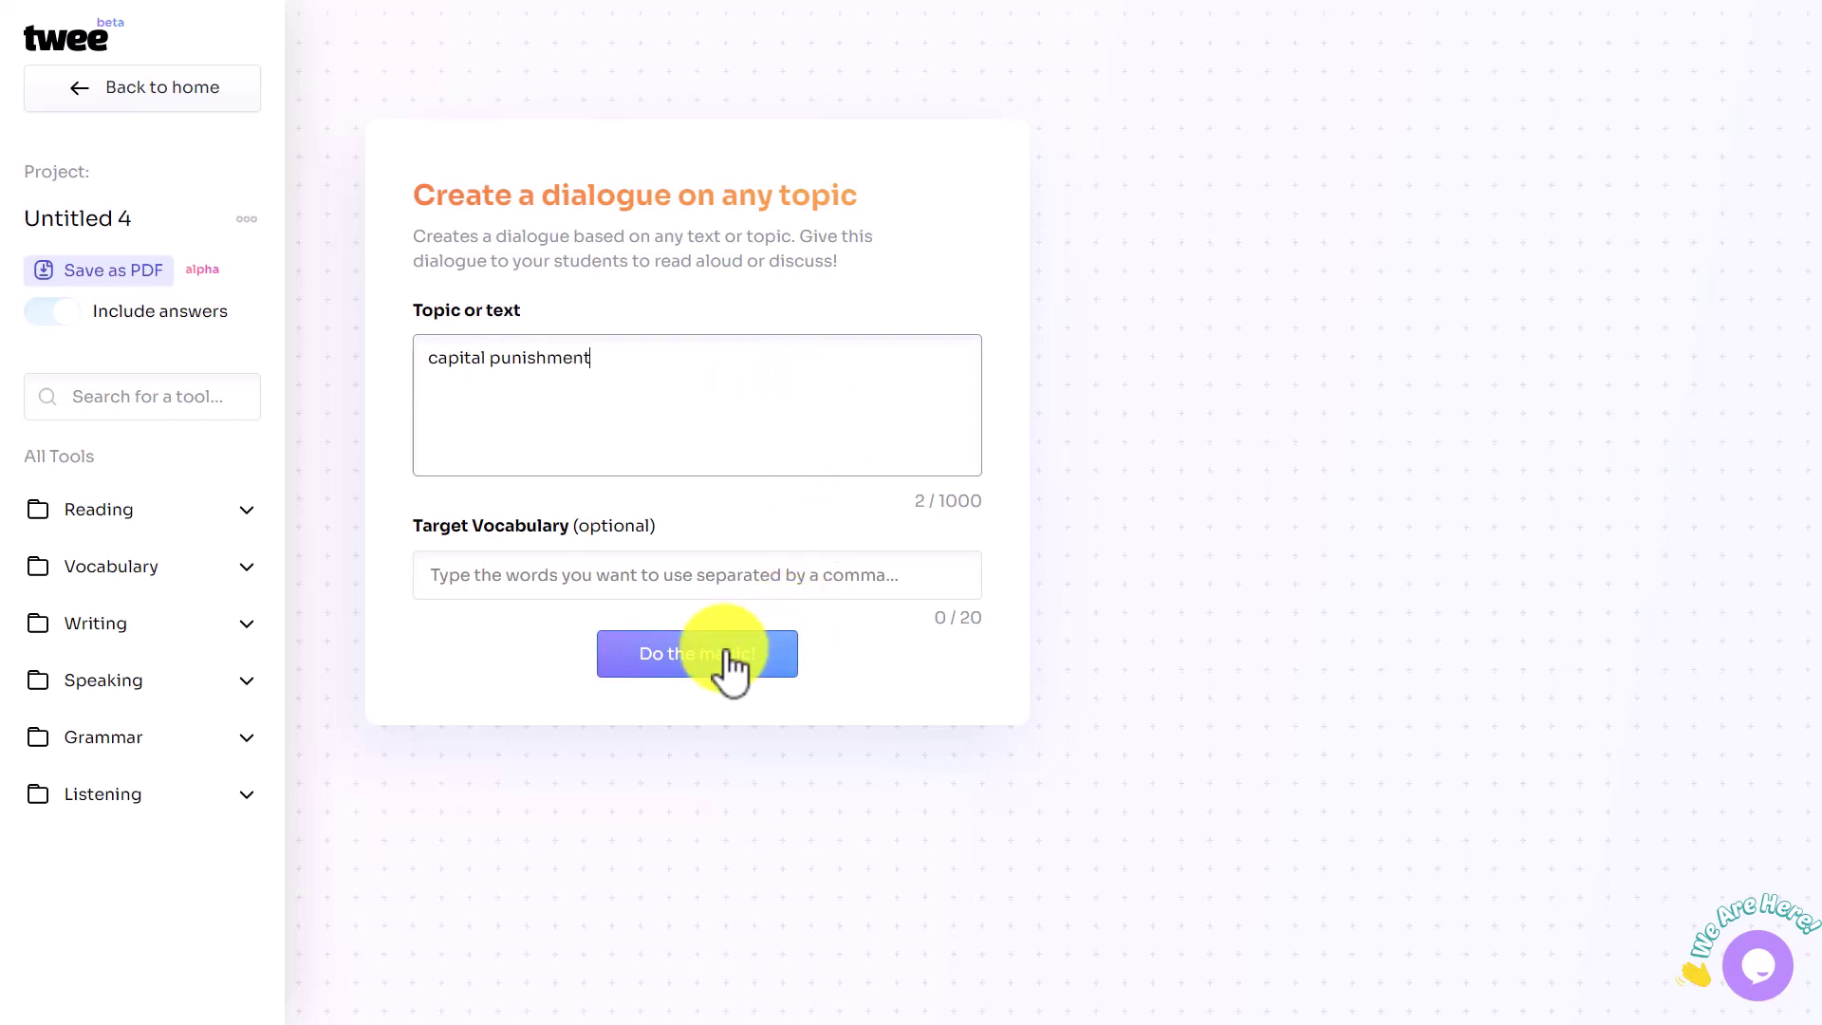
pyautogui.click(459, 580)
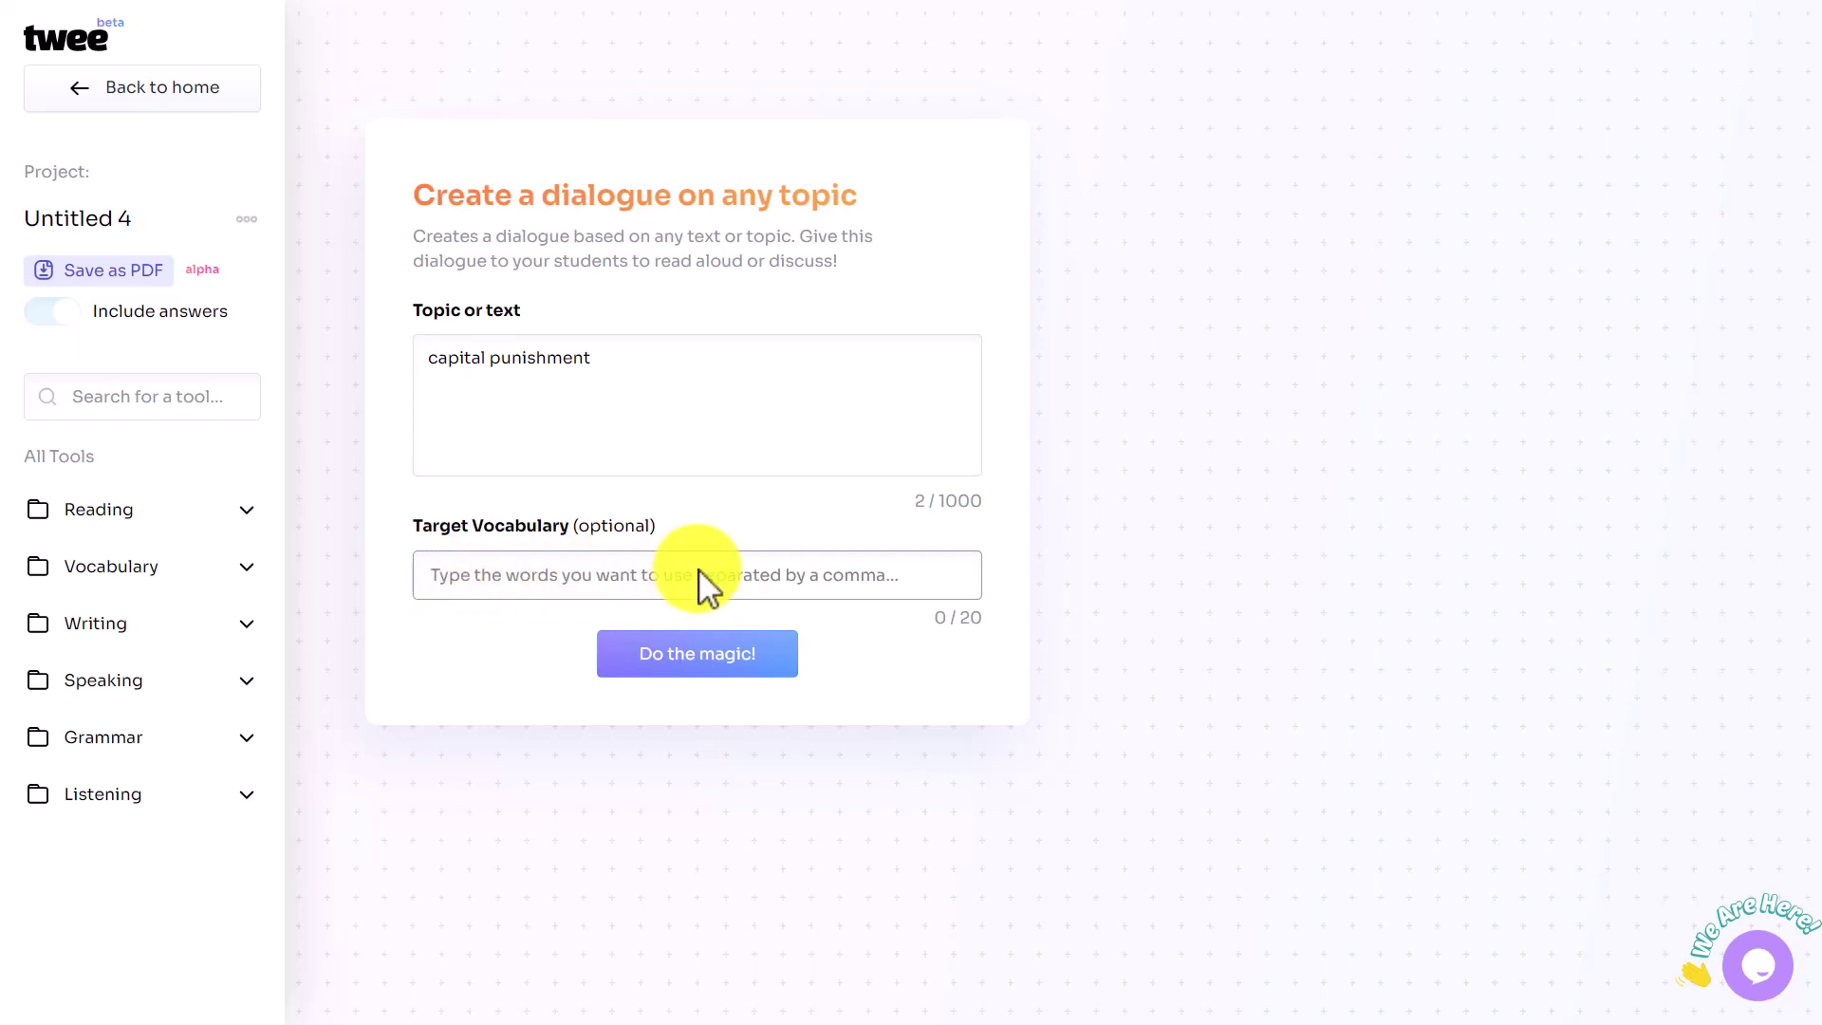
pyautogui.click(694, 656)
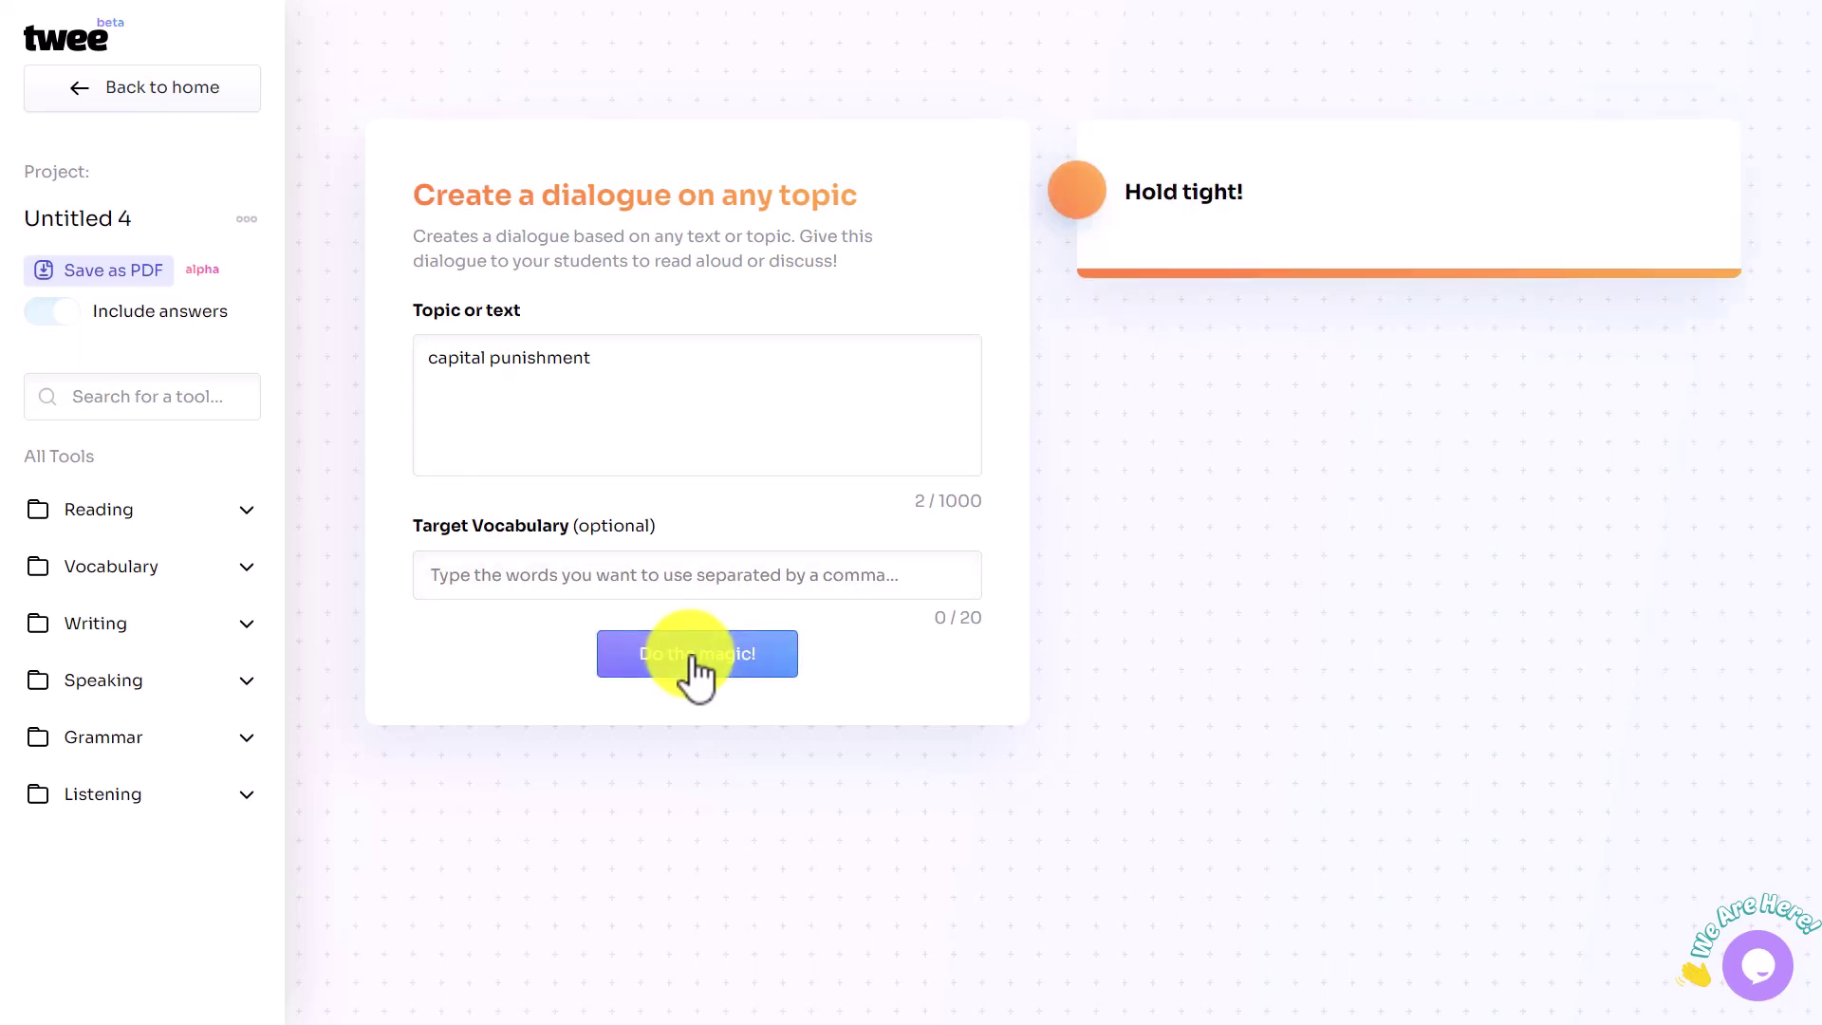